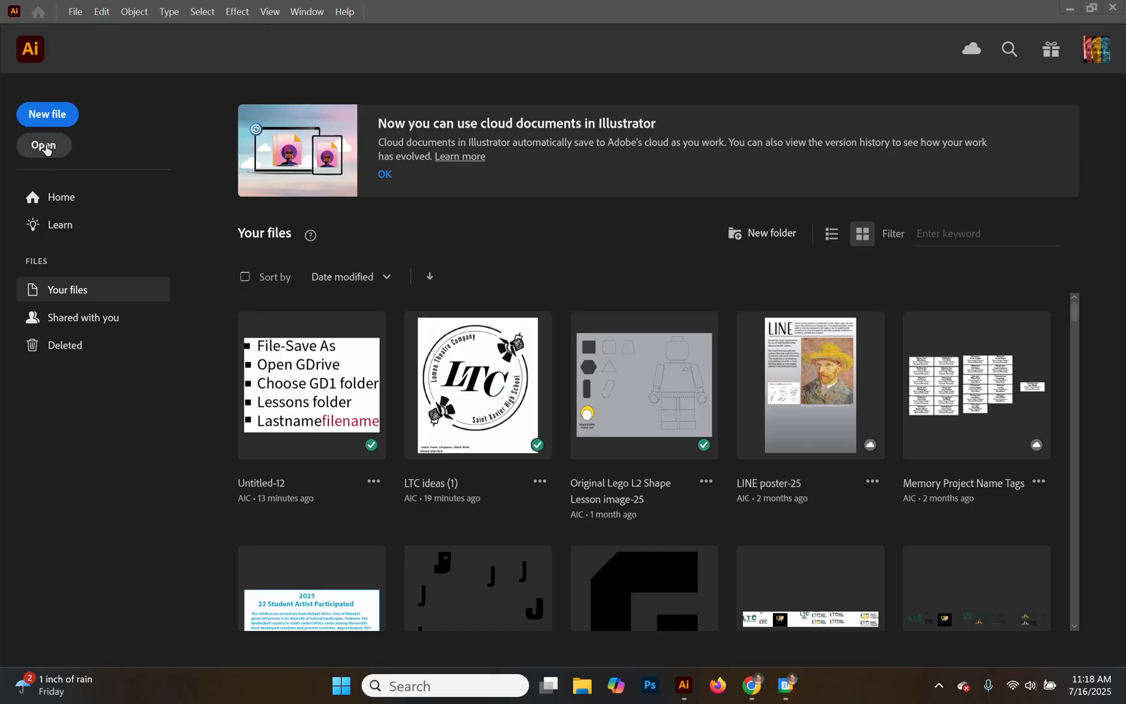
- Open the L2- Lego-Drawing Shapes-25 file from the Downloads folder
{"action": "left_click", "coordinate": [46, 150]}
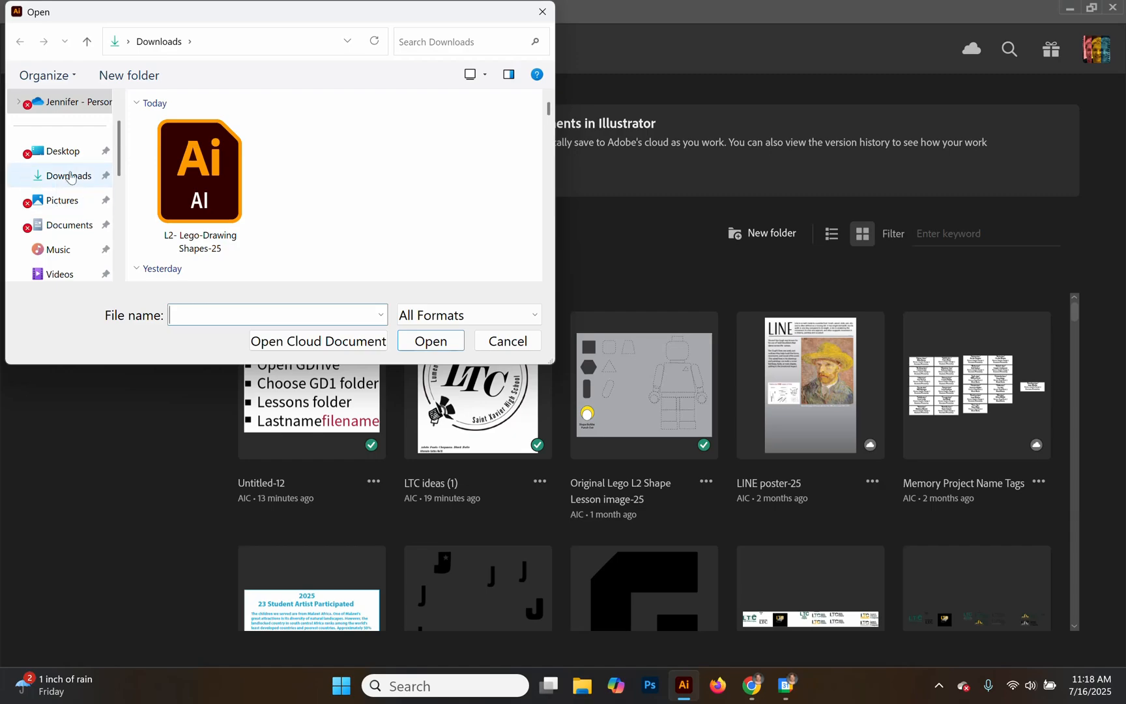
{"action": "left_click", "coordinate": [102, 171]}
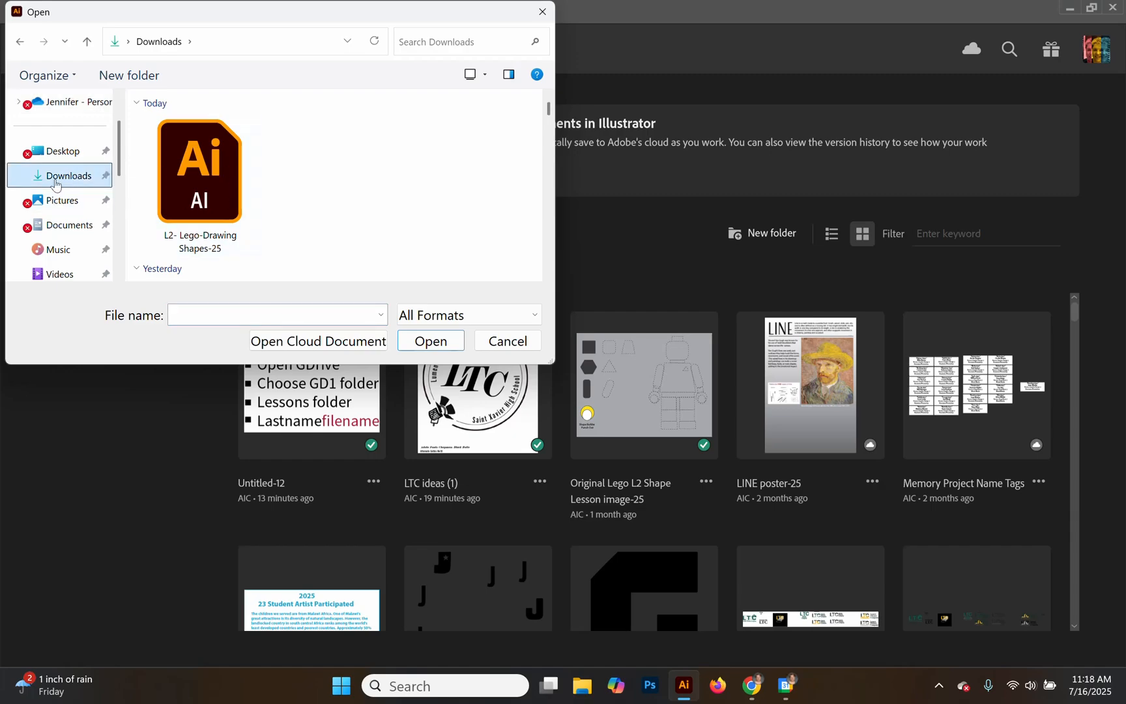
{"action": "double_click", "coordinate": [206, 172]}
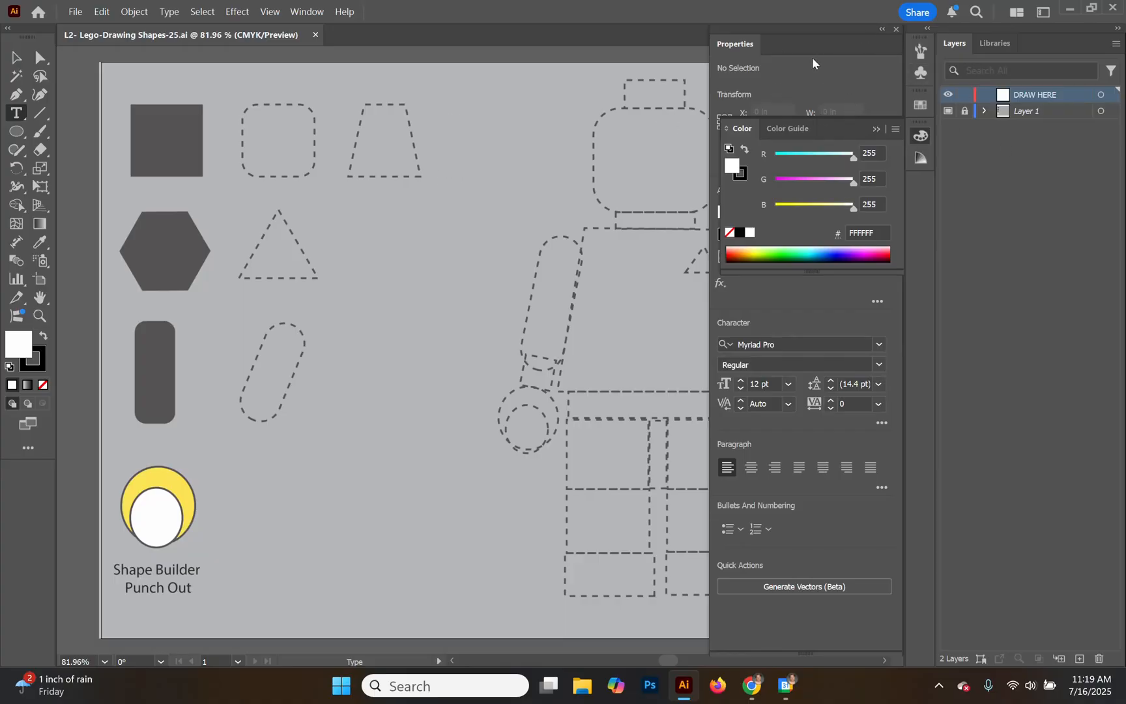
- Reset the Essentials workspace to its default layout
{"action": "left_click", "coordinate": [307, 13]}
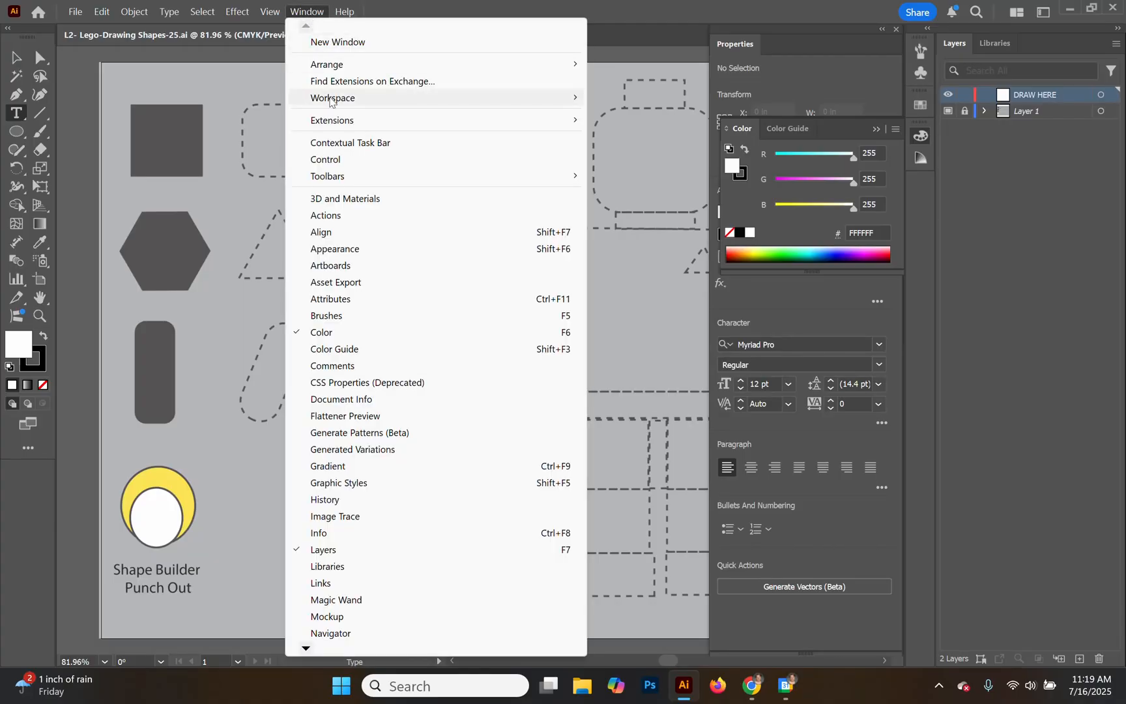
{"action": "mouse_move", "coordinate": [331, 101]}
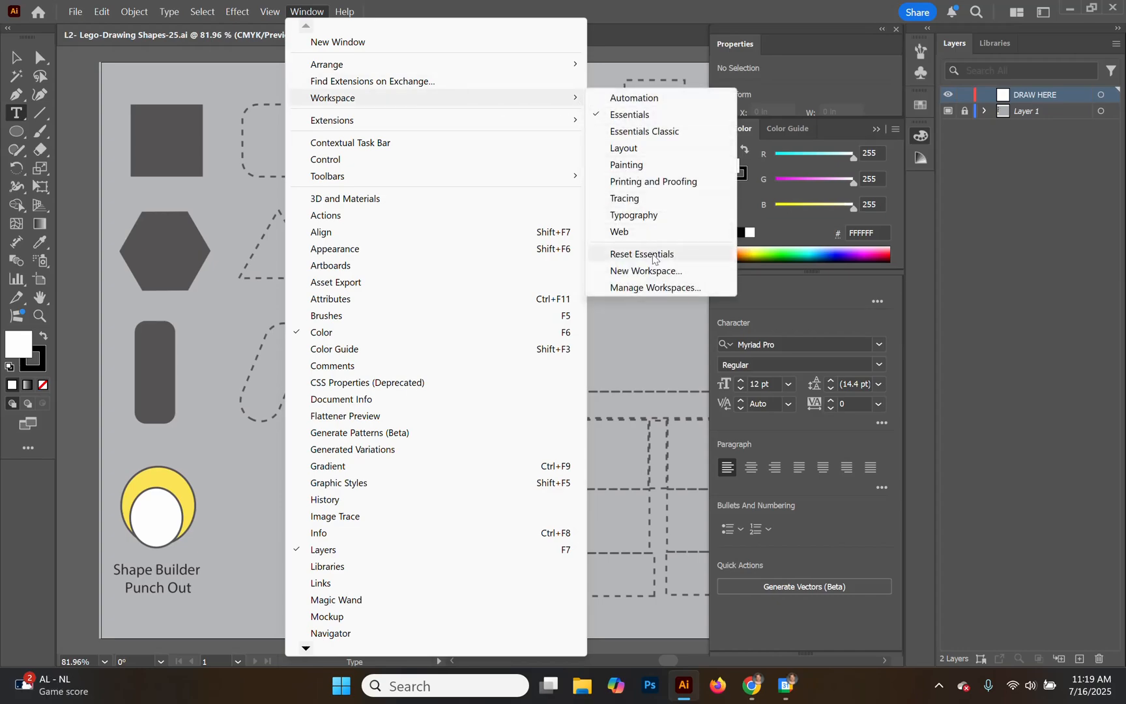
{"action": "left_click", "coordinate": [653, 256]}
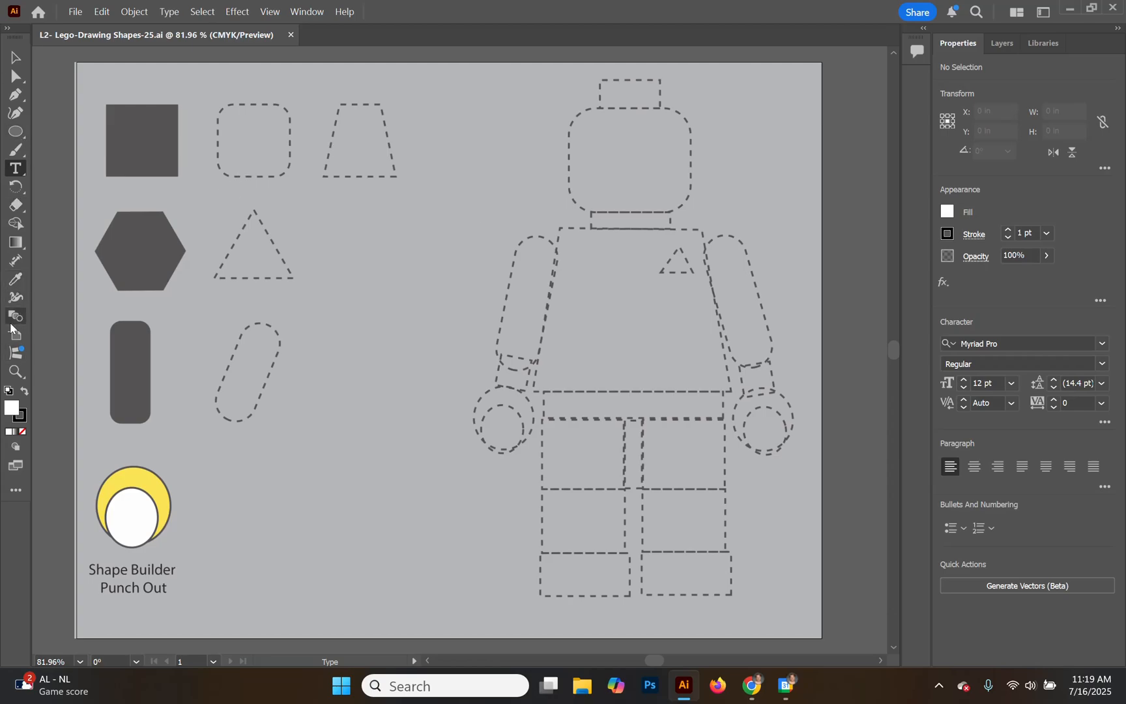
- Activate the Rectangle tool and set the fill color to blue 0663F7
{"action": "left_click", "coordinate": [16, 372]}
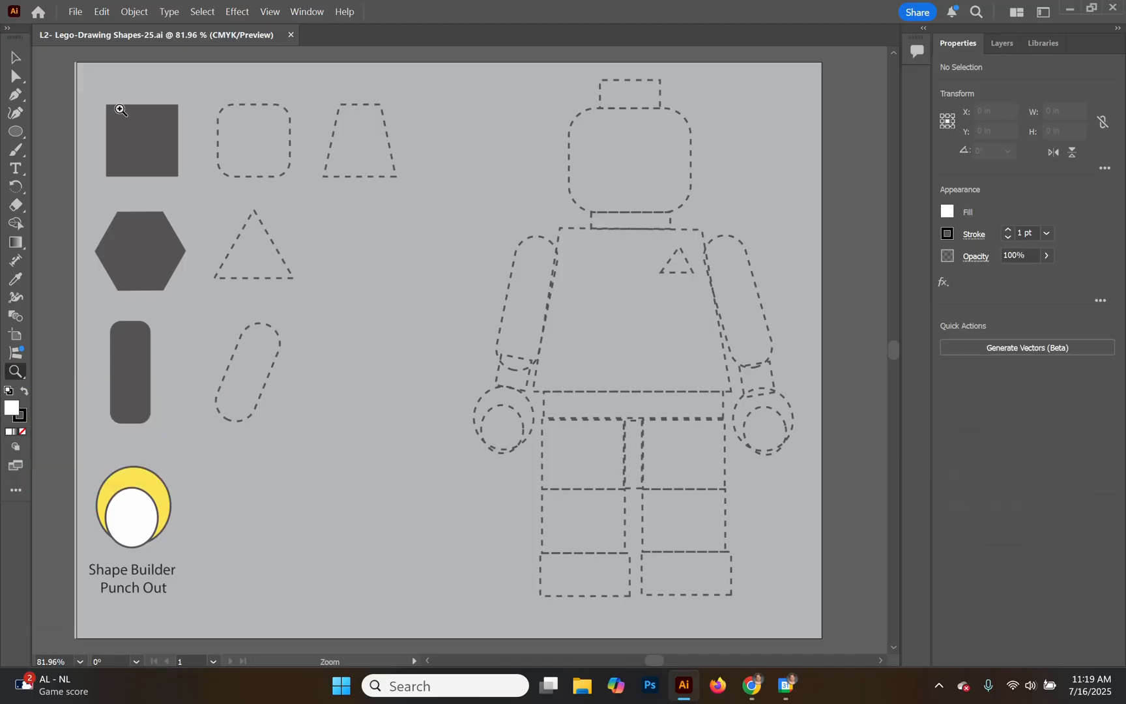
{"action": "left_click_drag", "start_coordinate": [101, 97], "coordinate": [214, 164]}
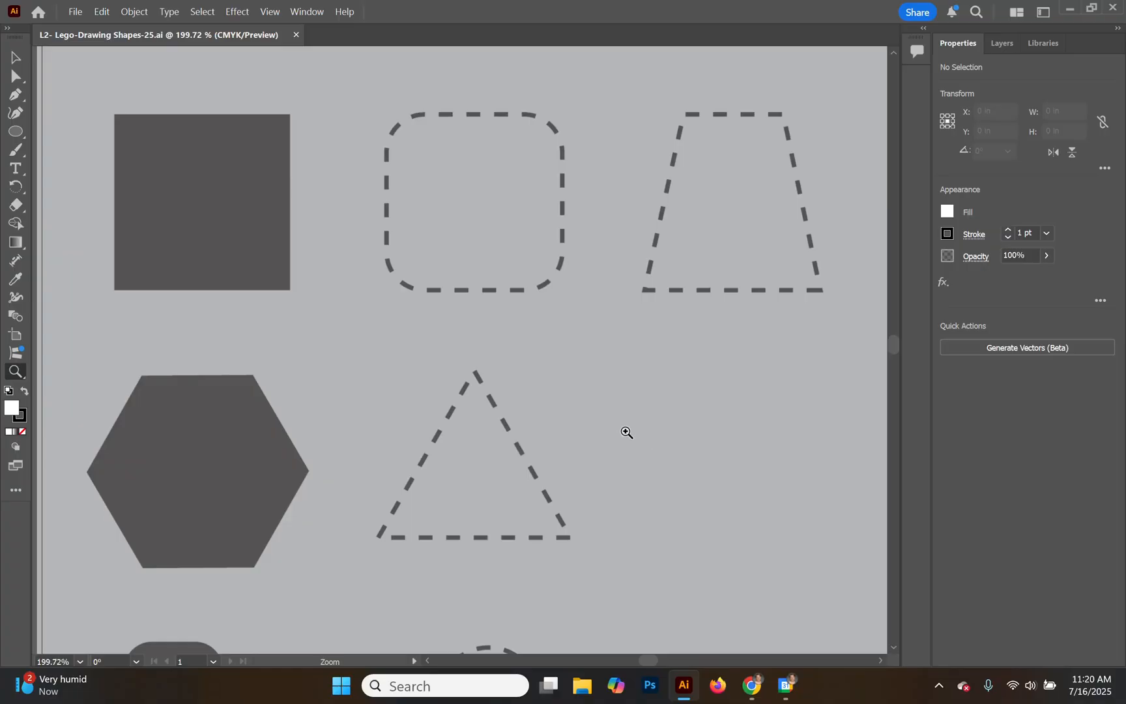
{"action": "left_click", "coordinate": [17, 133]}
{"action": "left_click", "coordinate": [16, 132]}
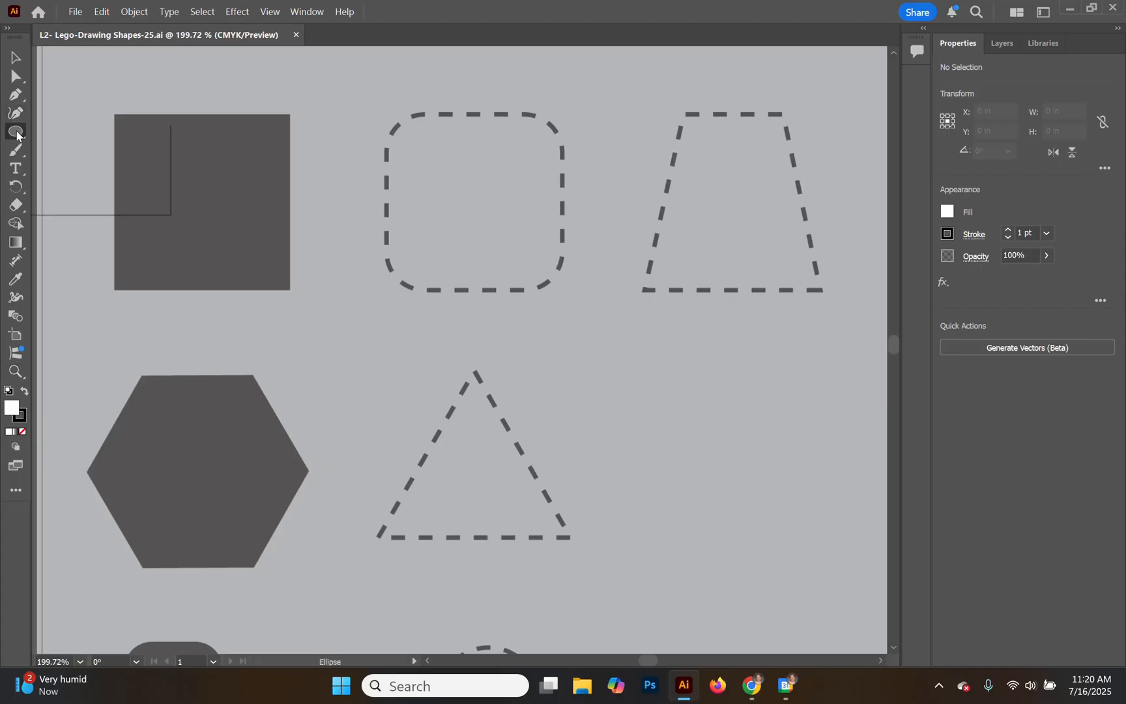
{"action": "left_click", "coordinate": [65, 135]}
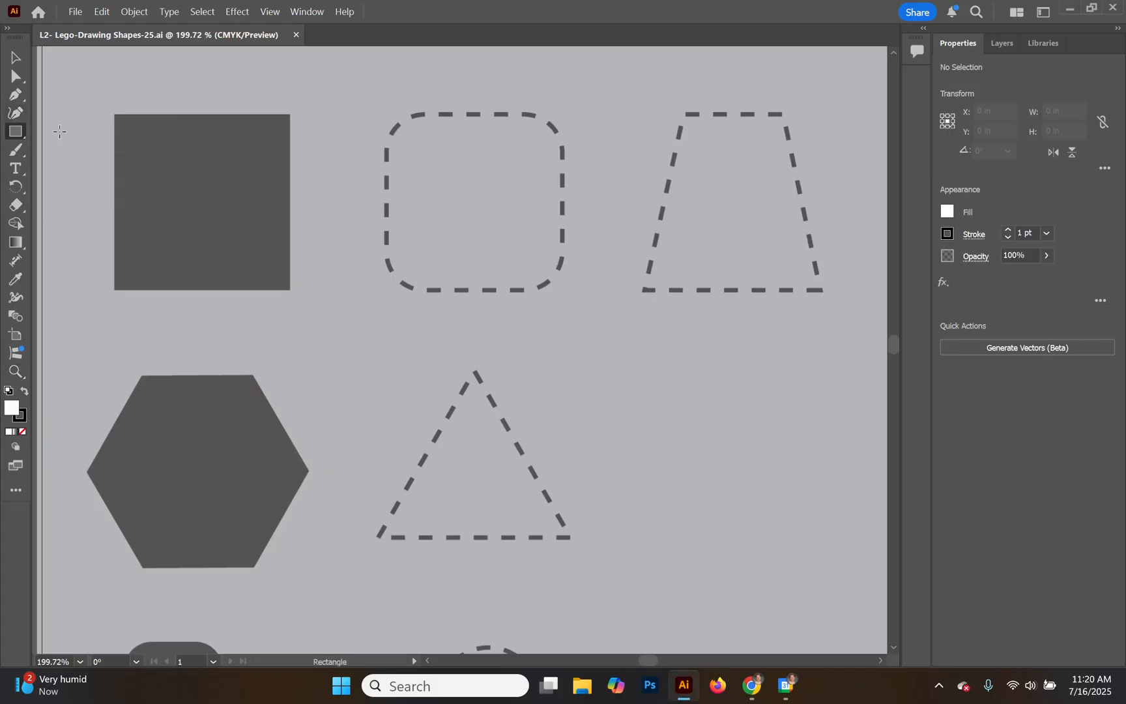
{"action": "left_click", "coordinate": [16, 133]}
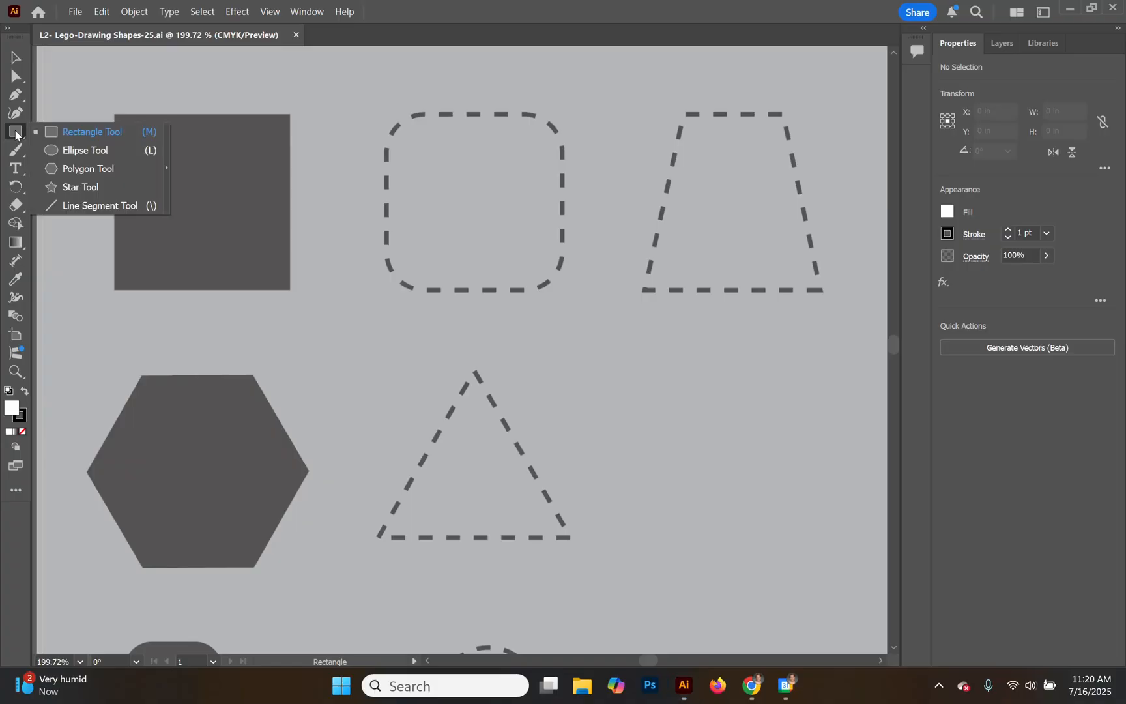
{"action": "left_click", "coordinate": [79, 133]}
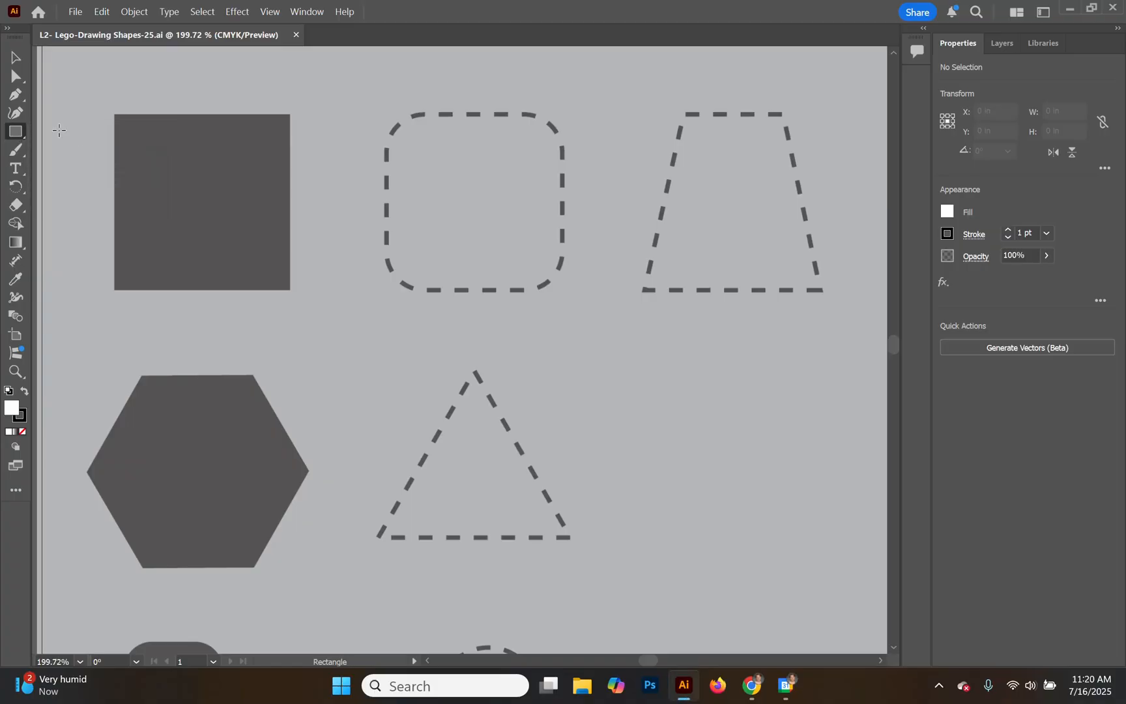
{"action": "double_click", "coordinate": [11, 409]}
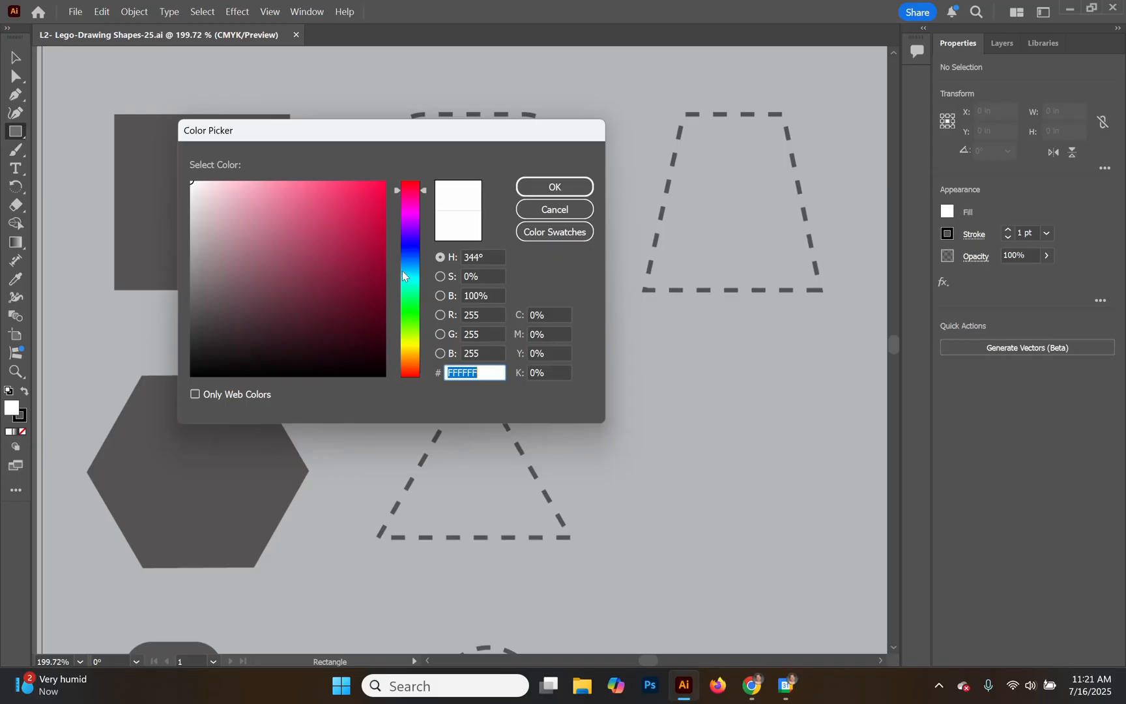
{"action": "left_click", "coordinate": [415, 258]}
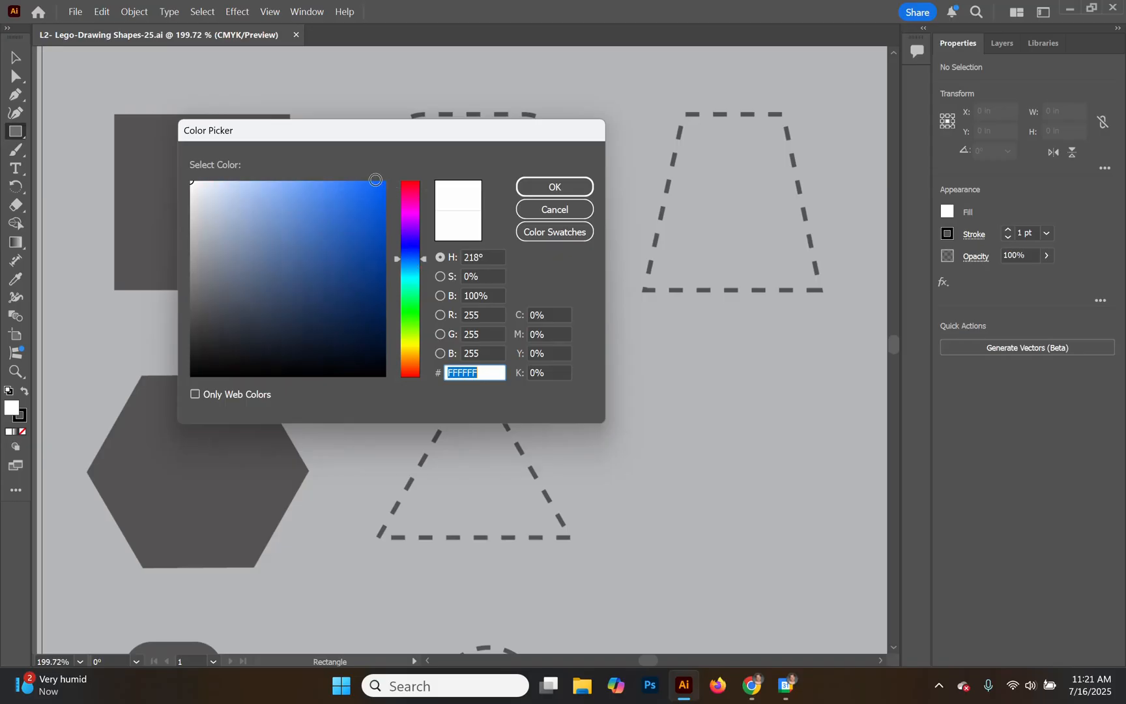
{"action": "left_click", "coordinate": [382, 187]}
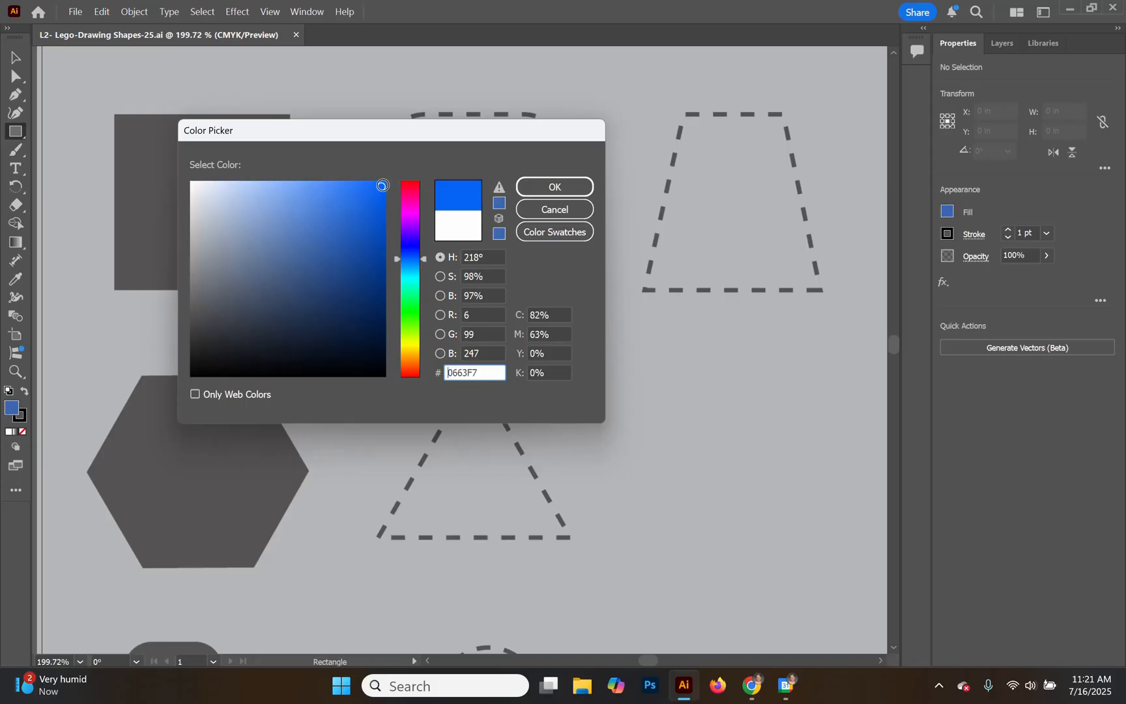
{"action": "left_click", "coordinate": [556, 187]}
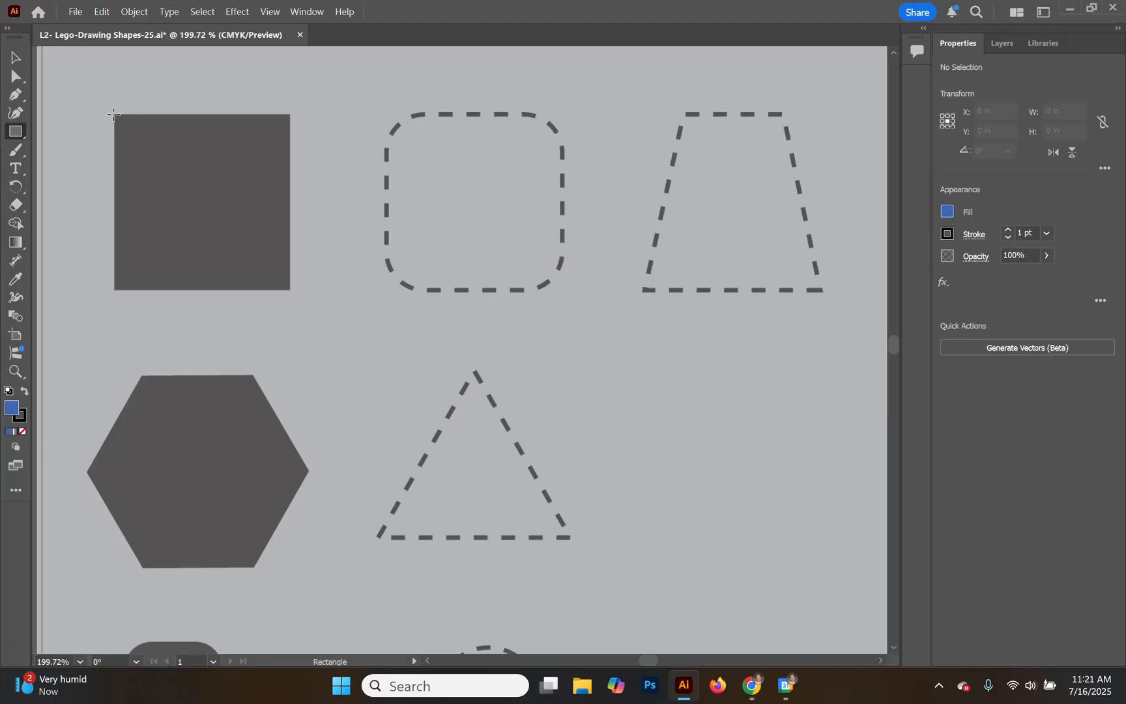
- Draw a blue square of about 1.06 in over the solid gray square and set its stroke to None
{"action": "mouse_move", "coordinate": [113, 114]}
{"action": "left_mouse_down"}
{"action": "mouse_move", "coordinate": [208, 186]}
{"action": "mouse_move", "coordinate": [288, 287]}
{"action": "left_mouse_up"}
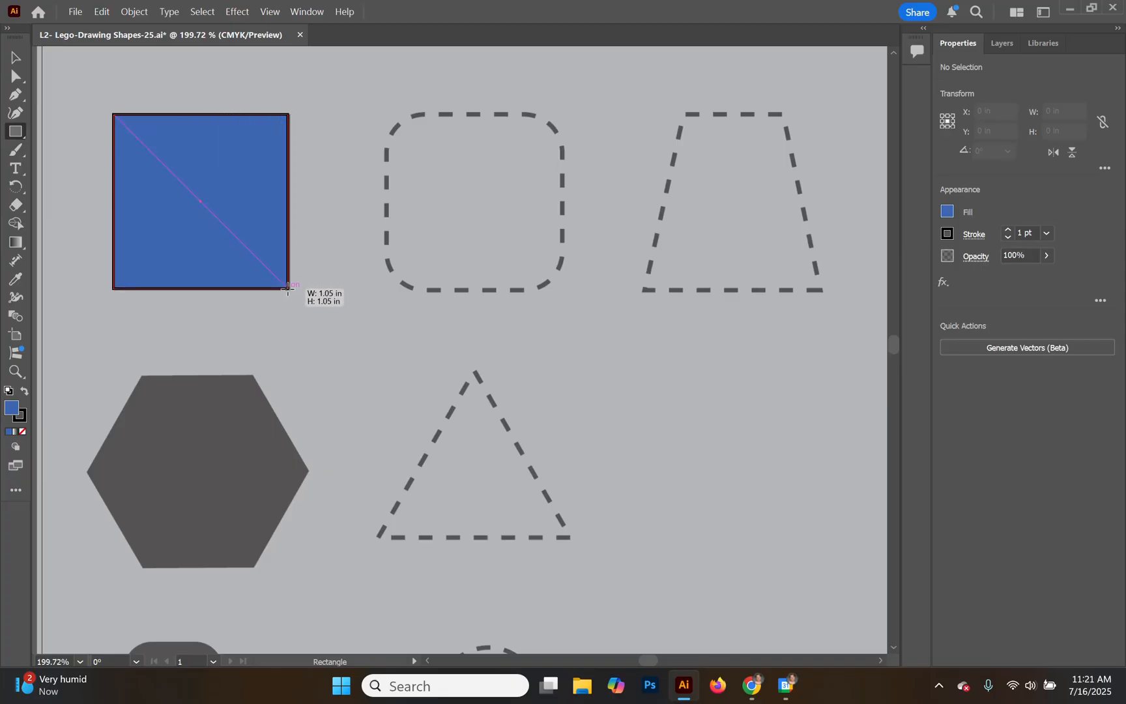
{"action": "left_click_drag", "start_coordinate": [288, 287], "coordinate": [288, 288]}
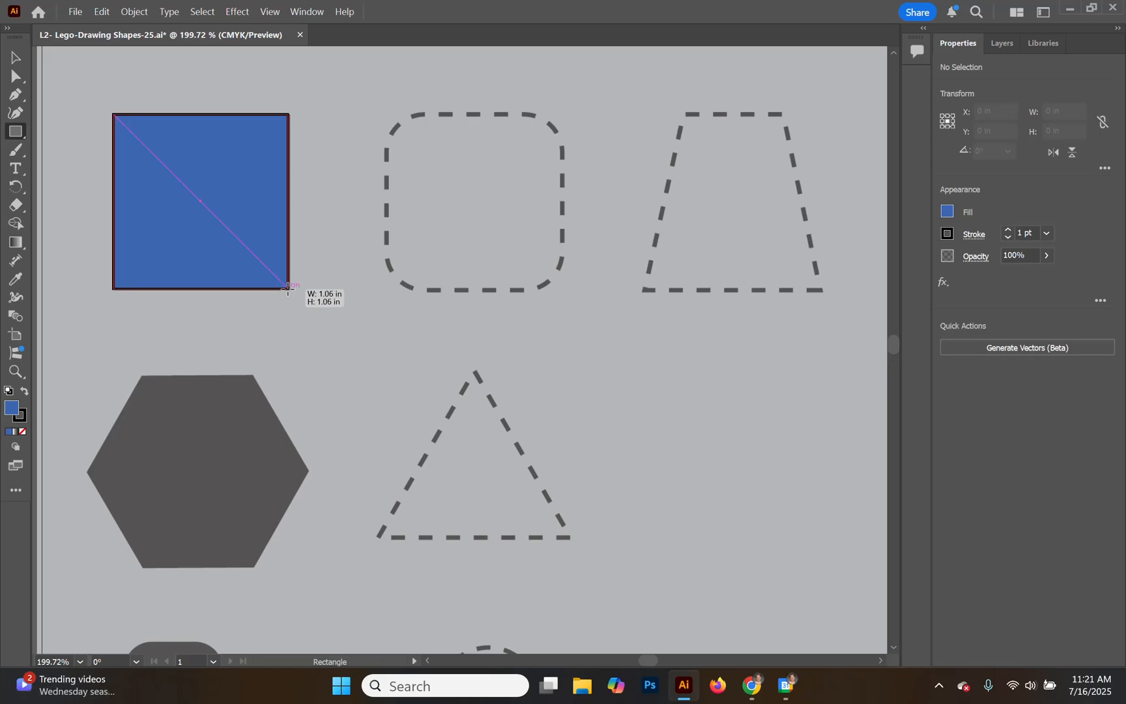
{"action": "left_click_drag", "start_coordinate": [288, 287], "coordinate": [289, 283]}
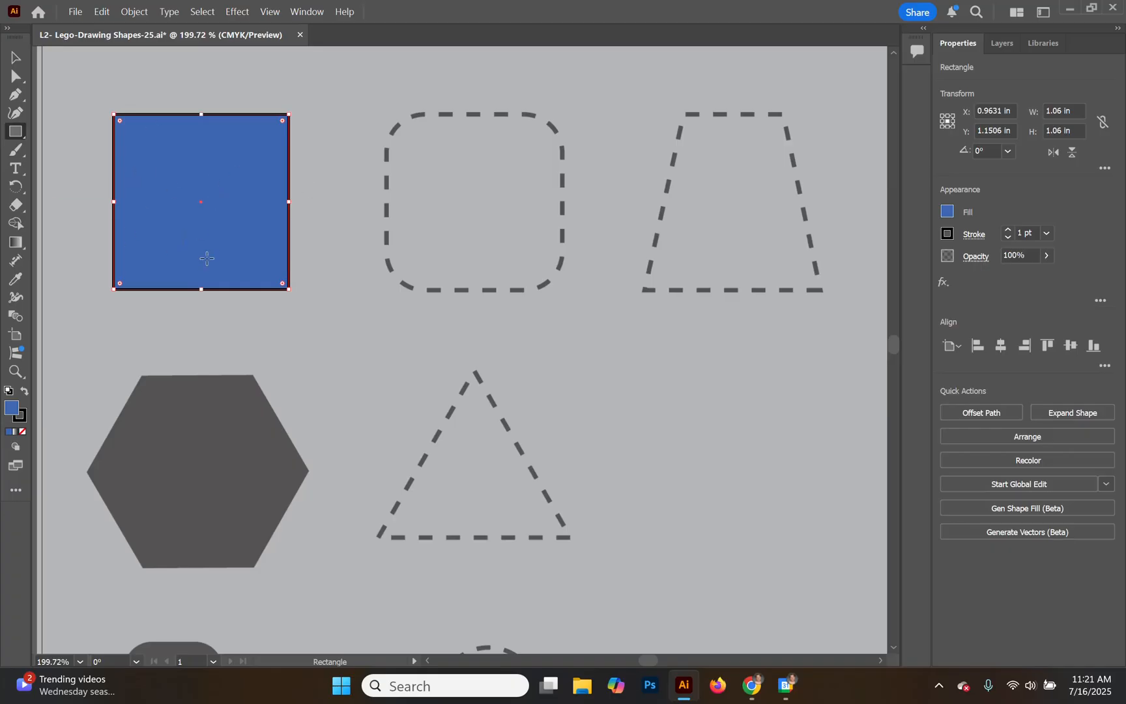
{"action": "left_click", "coordinate": [948, 234]}
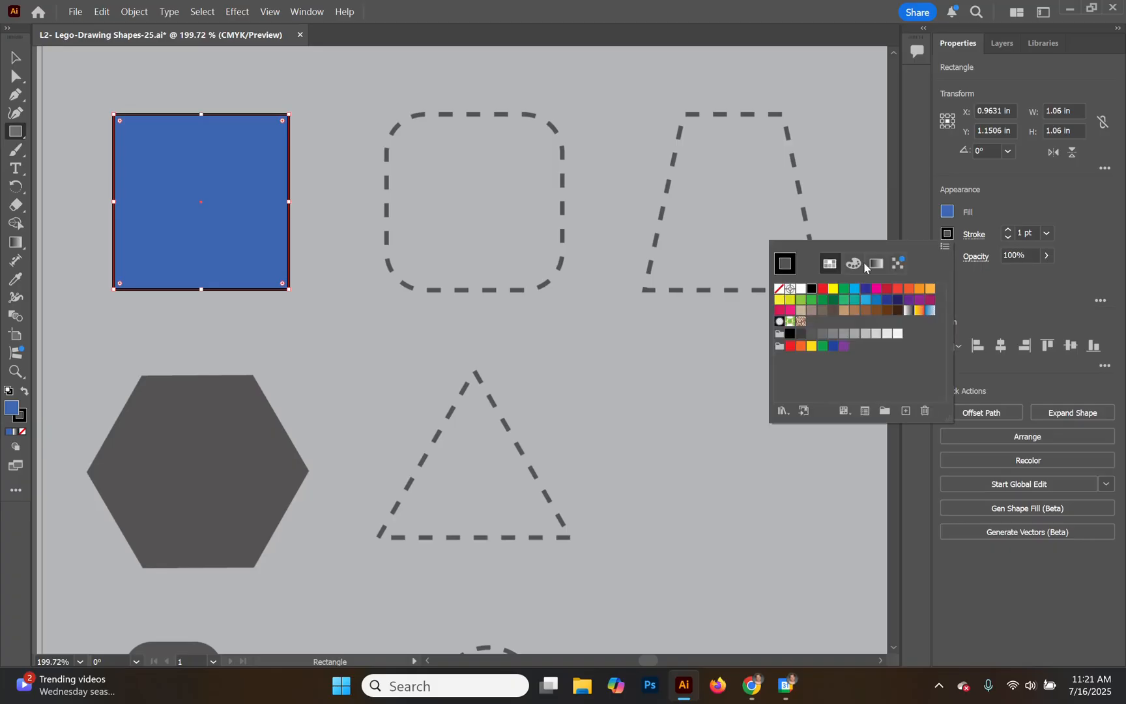
{"action": "left_click", "coordinate": [779, 289]}
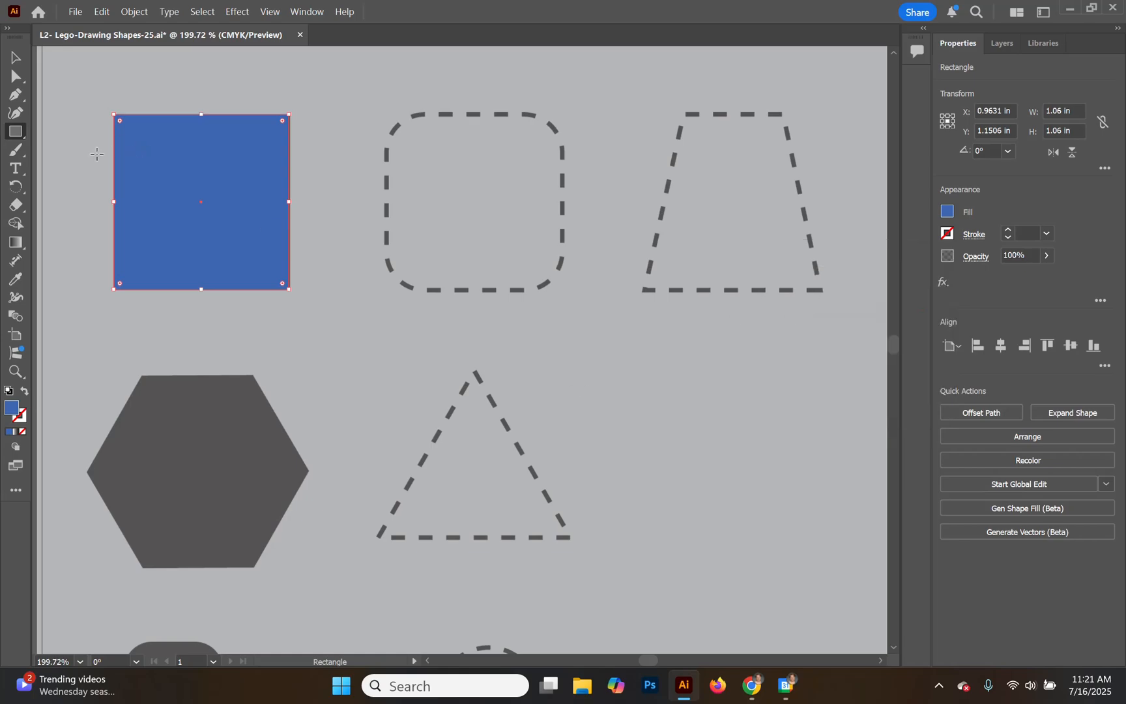
- Move the blue square onto the dashed rounded-square outline and round all four of its corners to a radius of about 0.28 in
{"action": "left_click", "coordinate": [16, 59]}
{"action": "left_click_drag", "start_coordinate": [200, 206], "coordinate": [473, 207]}
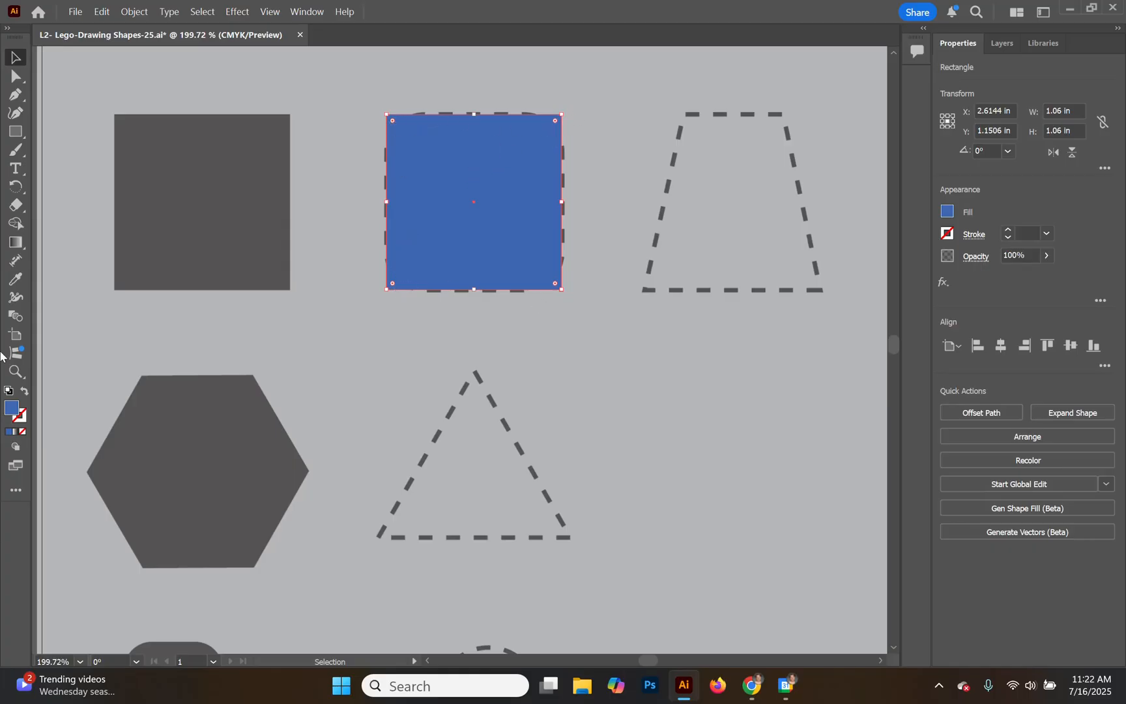
{"action": "left_click", "coordinate": [16, 372]}
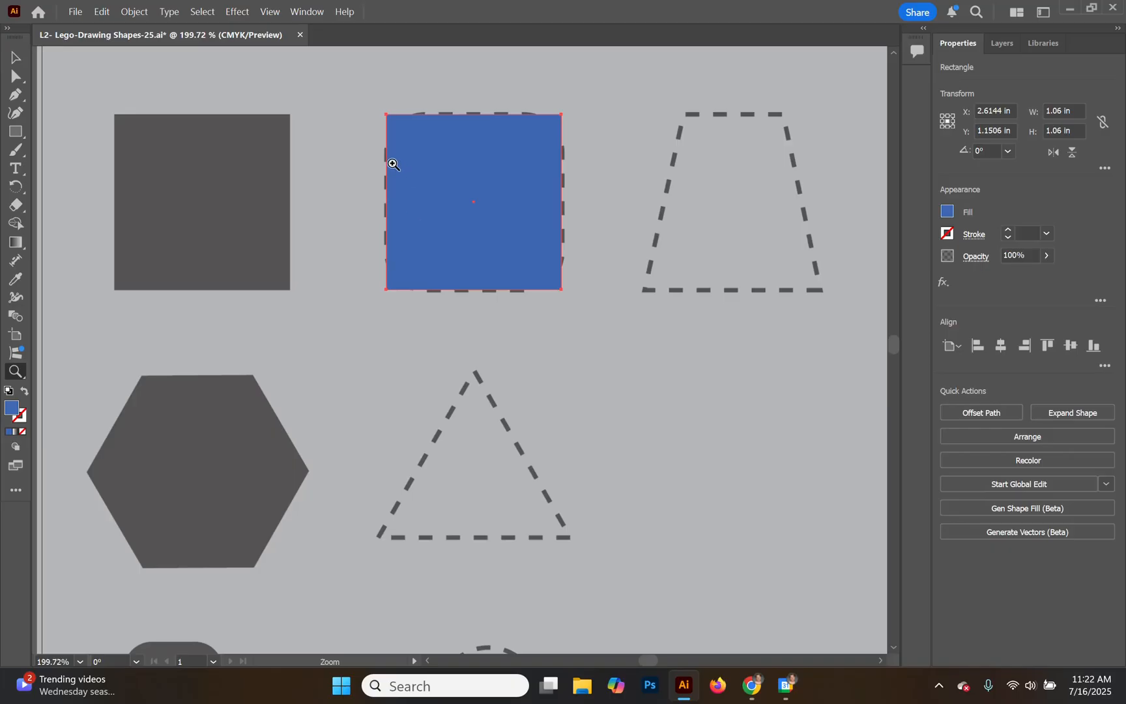
{"action": "left_click_drag", "start_coordinate": [379, 171], "coordinate": [452, 256]}
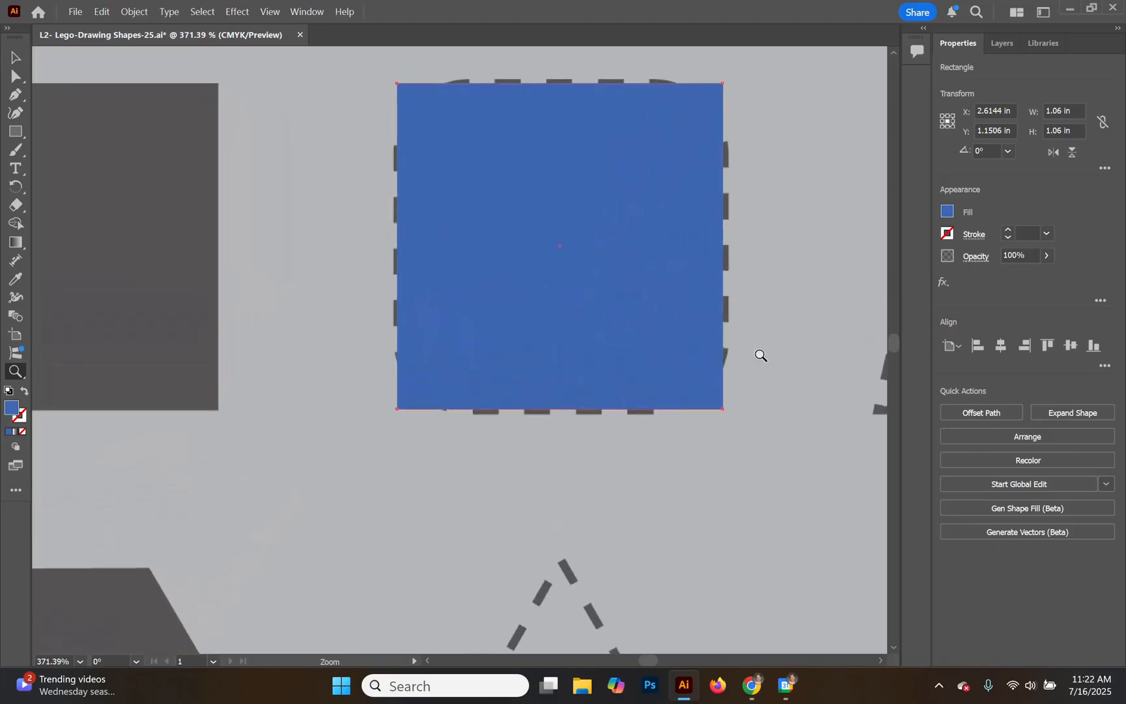
{"action": "scroll", "coordinate": [812, 314], "scroll_direction": "up", "scroll_amount": 2}
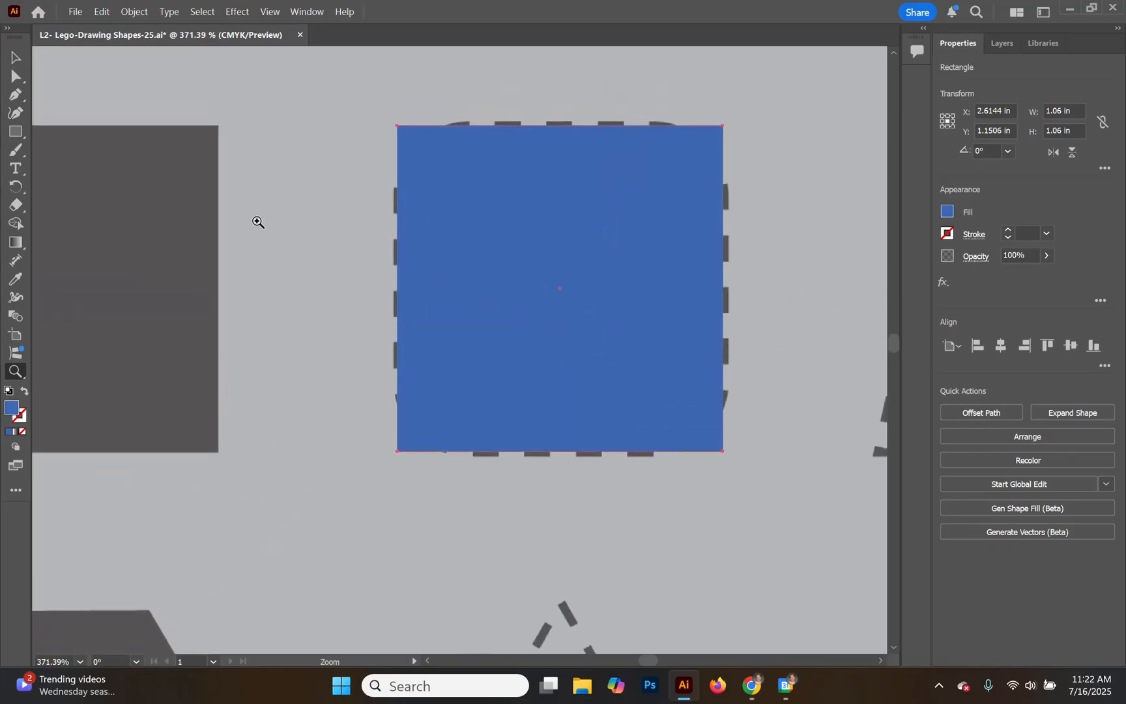
{"action": "left_click", "coordinate": [16, 57]}
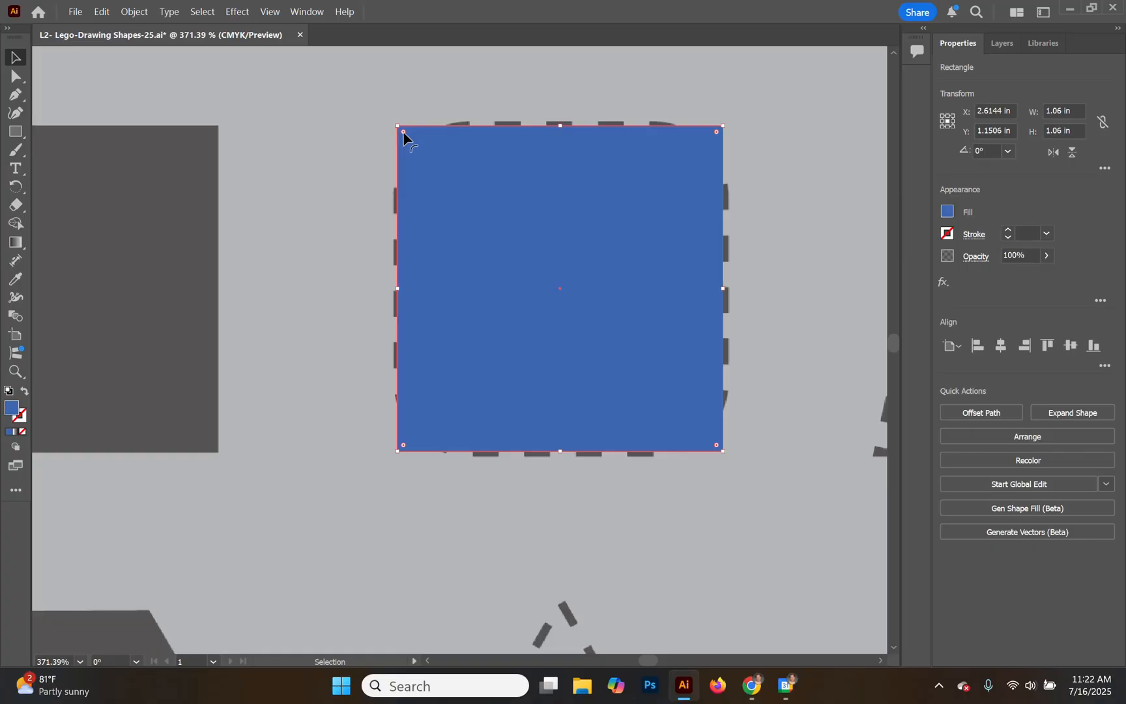
{"action": "left_click_drag", "start_coordinate": [404, 135], "coordinate": [487, 204]}
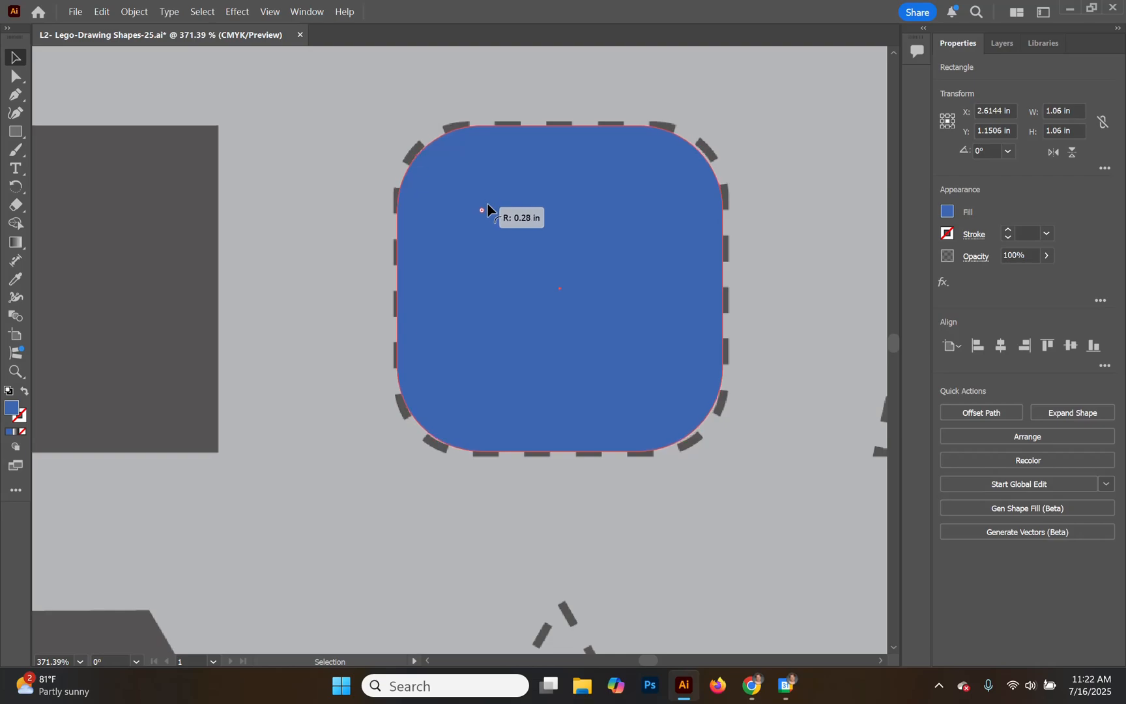
{"action": "left_click_drag", "start_coordinate": [487, 209], "coordinate": [487, 209]}
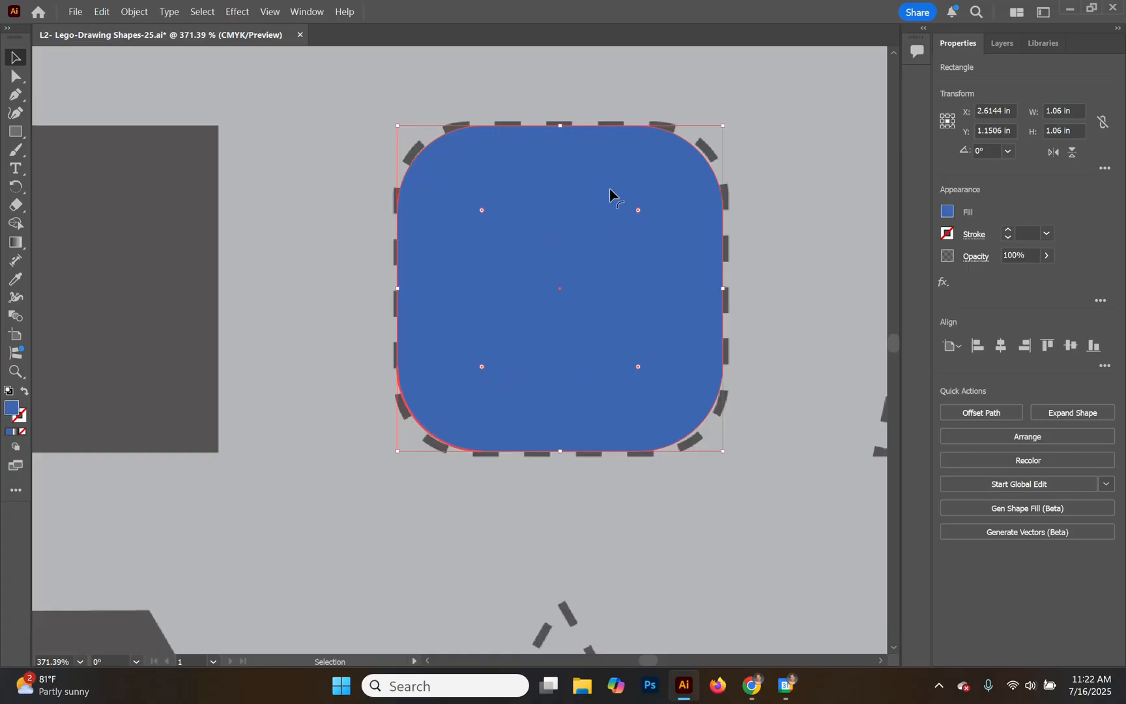
{"action": "left_click_drag", "start_coordinate": [482, 210], "coordinate": [378, 102]}
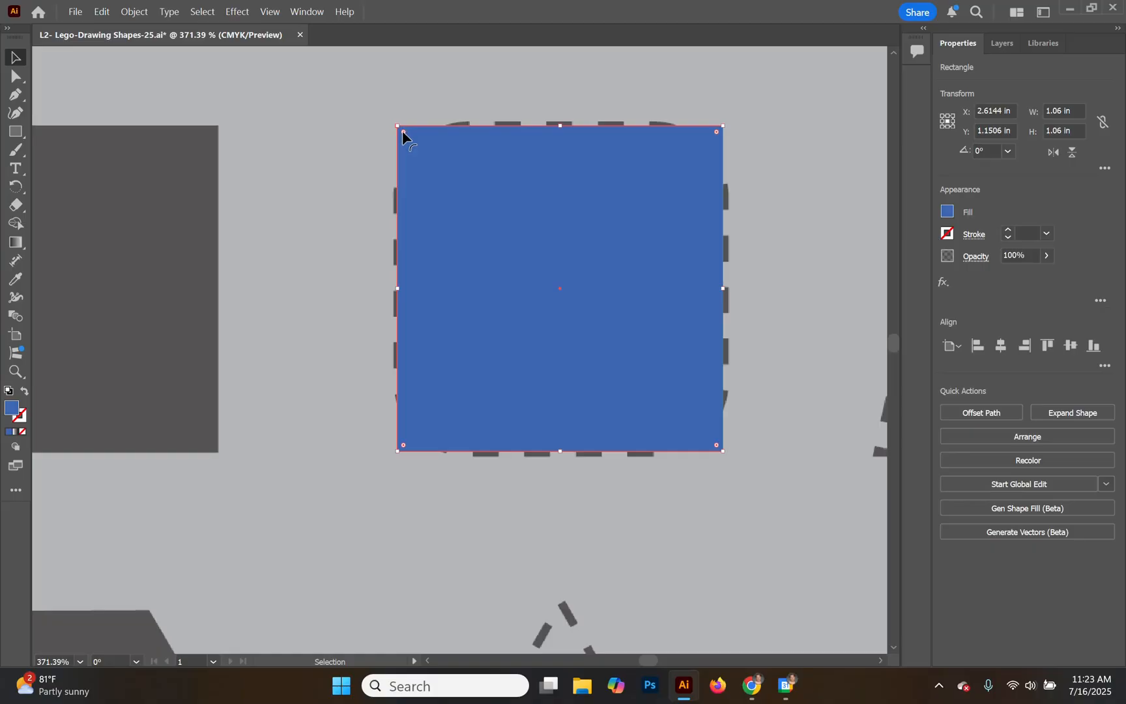
{"action": "left_click_drag", "start_coordinate": [402, 130], "coordinate": [486, 199]}
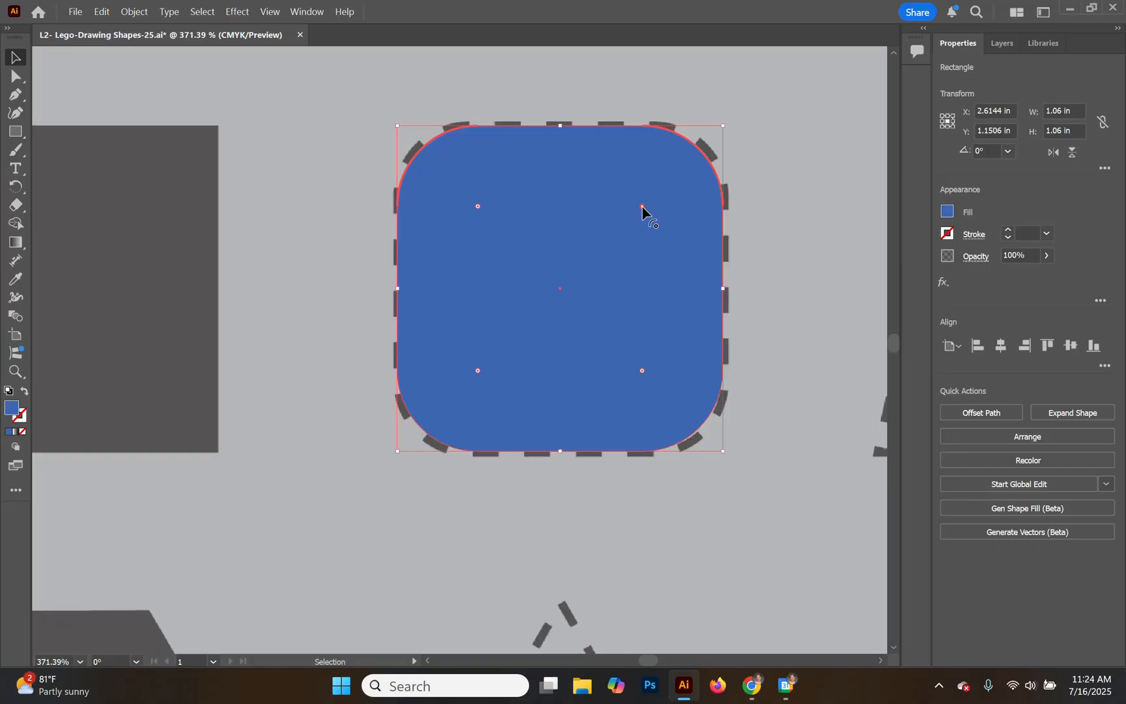
- Enlarge the rounding of only the blue shape's upper-right corner, and bring that corner back out to a sharp point
{"action": "left_click_drag", "start_coordinate": [640, 208], "coordinate": [567, 316]}
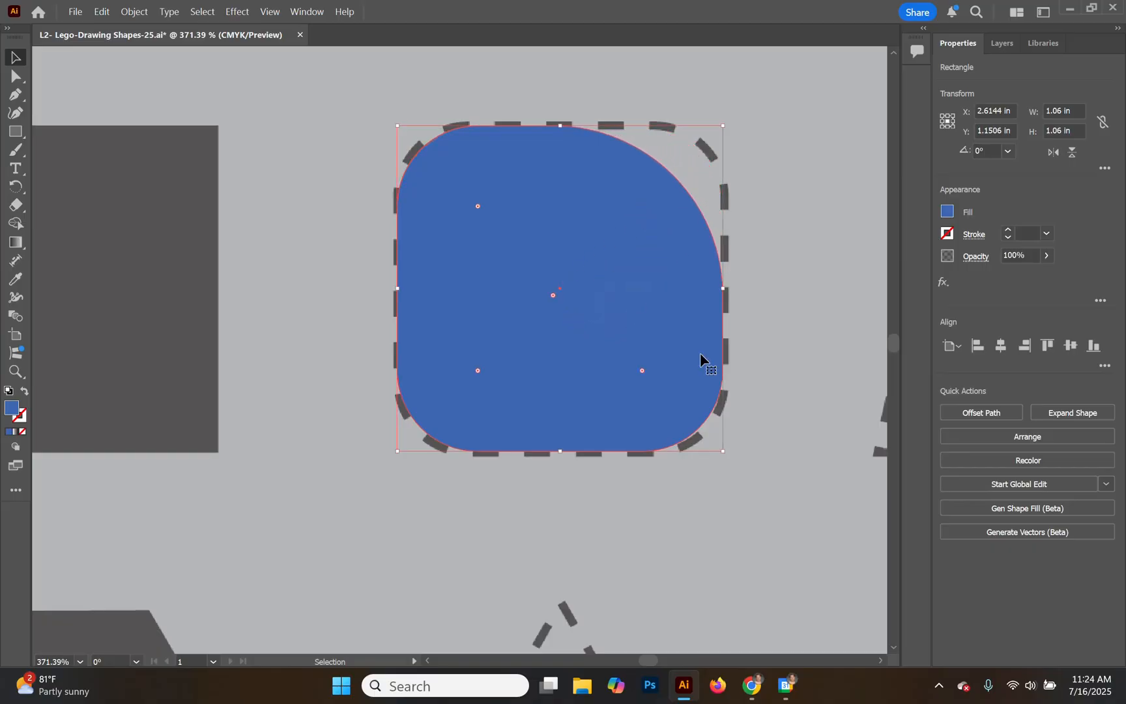
{"action": "left_click", "coordinate": [813, 433]}
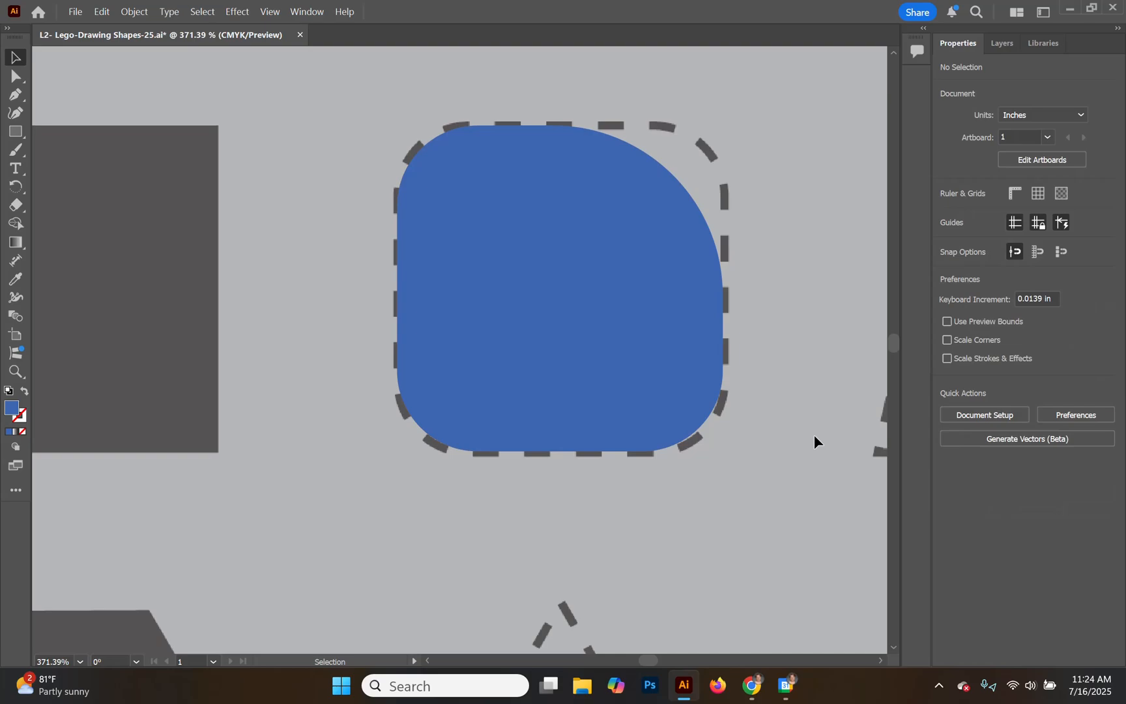
{"action": "left_click", "coordinate": [581, 263]}
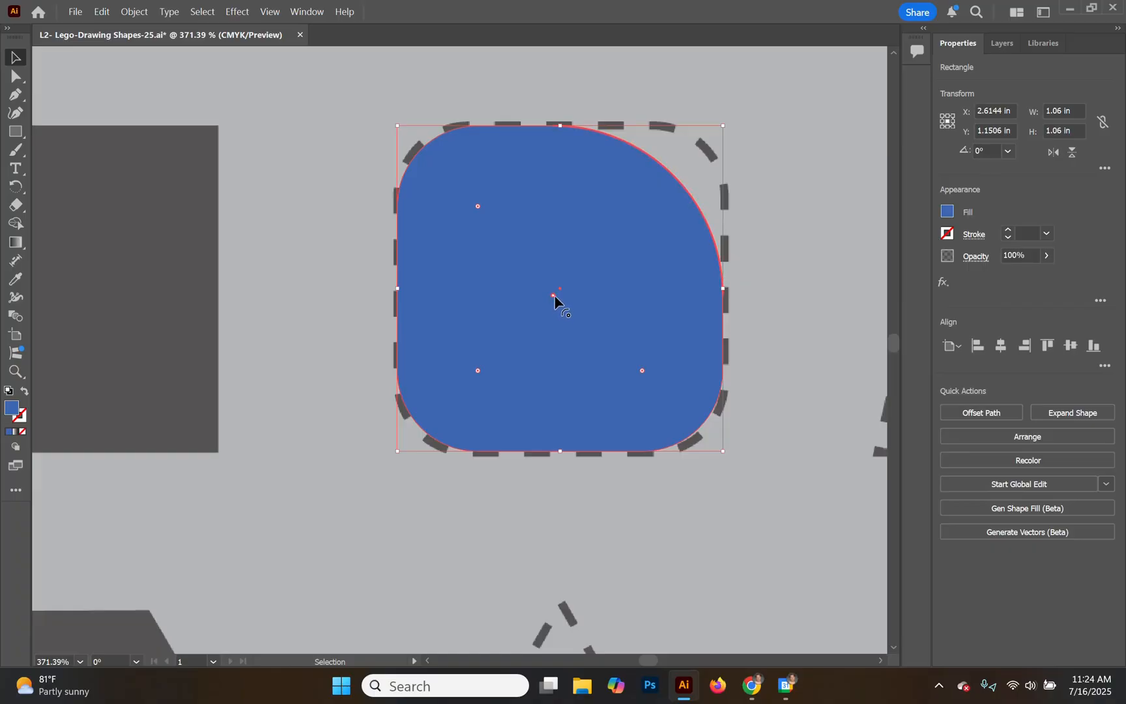
{"action": "left_click_drag", "start_coordinate": [555, 297], "coordinate": [777, 120]}
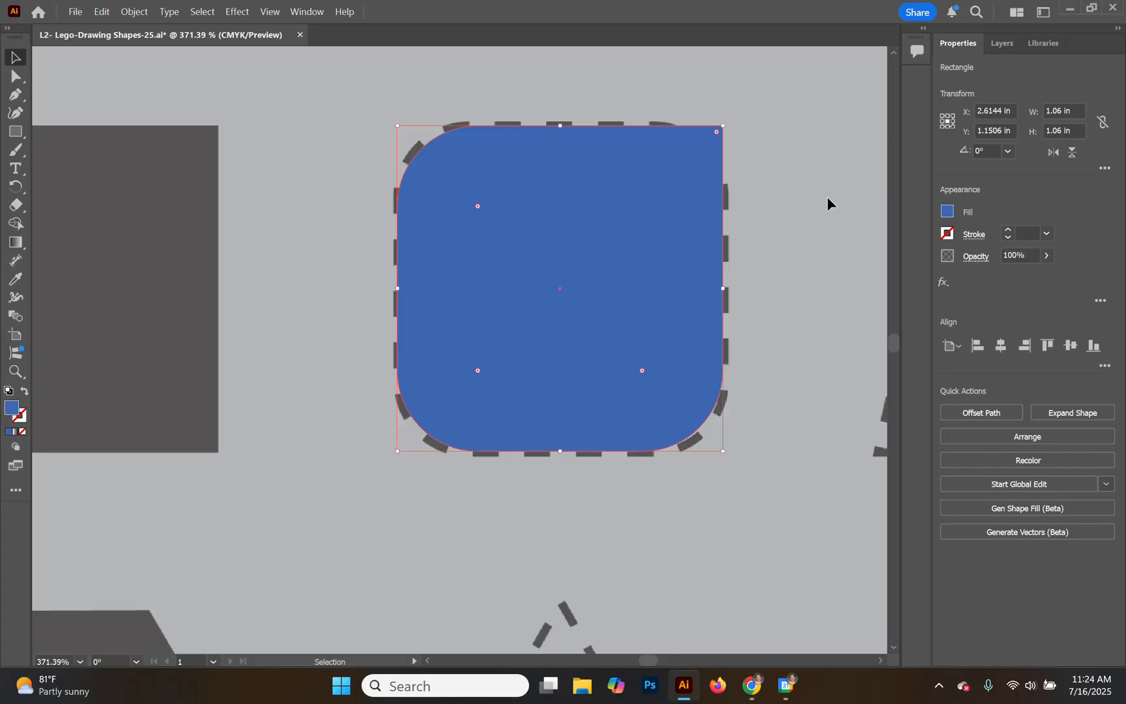
{"action": "left_click", "coordinate": [810, 262]}
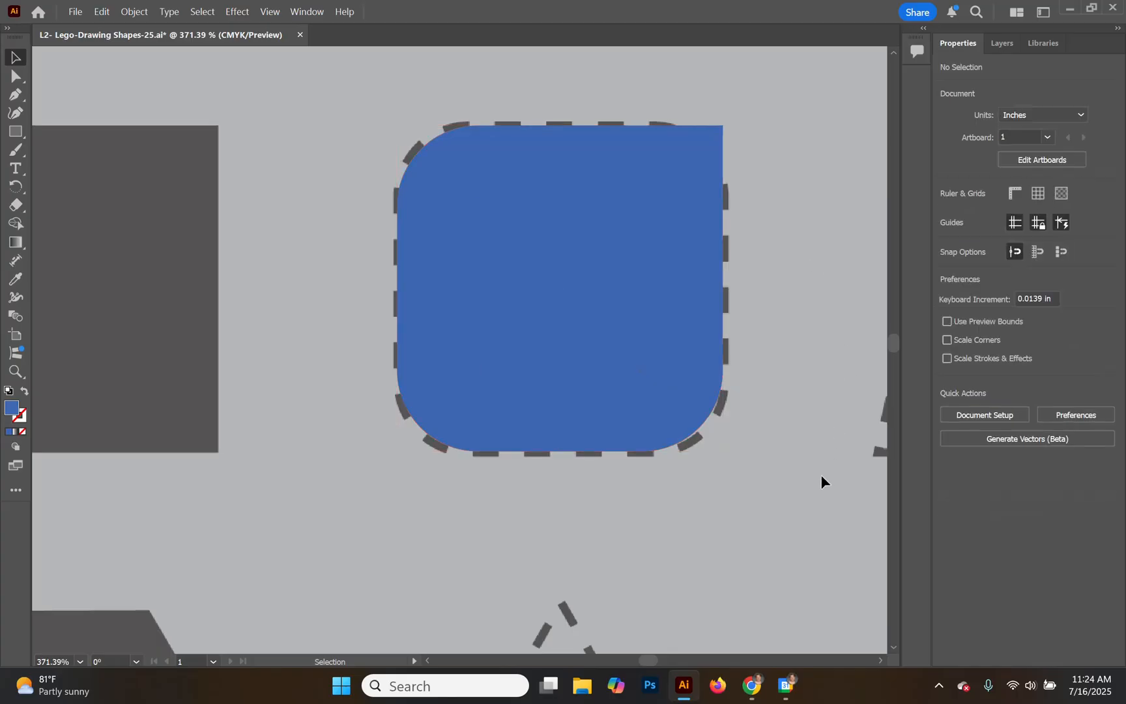
- Round the blue shape's sharp upper-right corner to match its other three corners and the dashed outline
{"action": "left_click", "coordinate": [658, 183]}
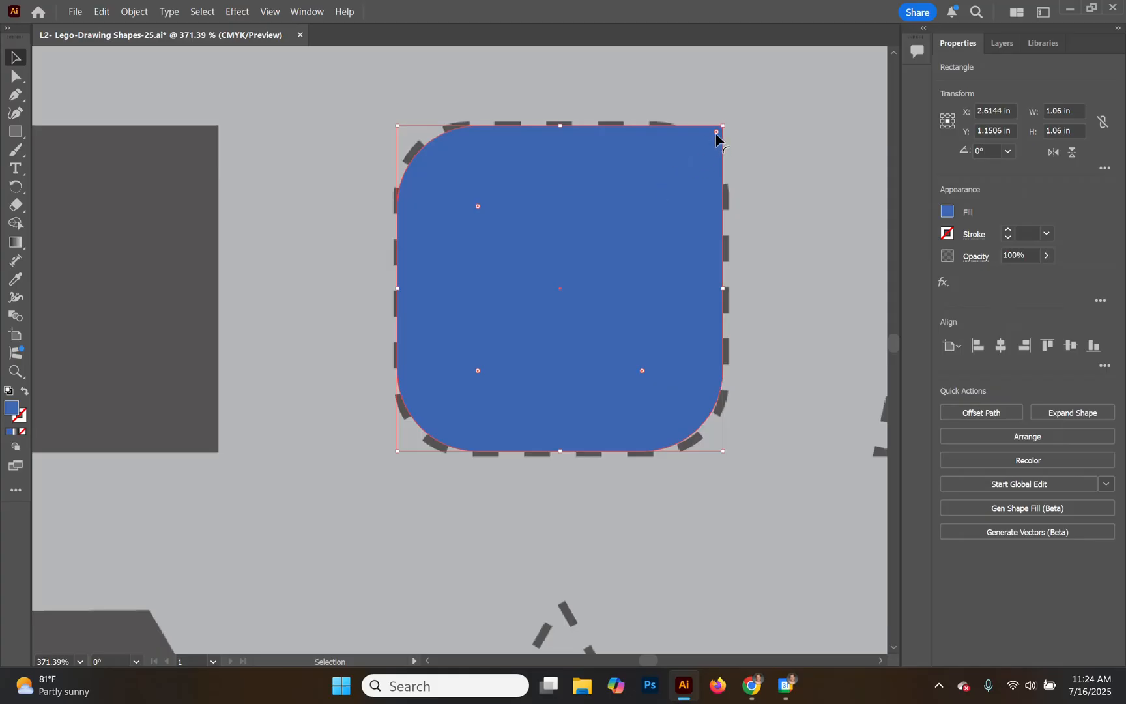
{"action": "left_click_drag", "start_coordinate": [715, 135], "coordinate": [645, 213]}
{"action": "left_click", "coordinate": [756, 302]}
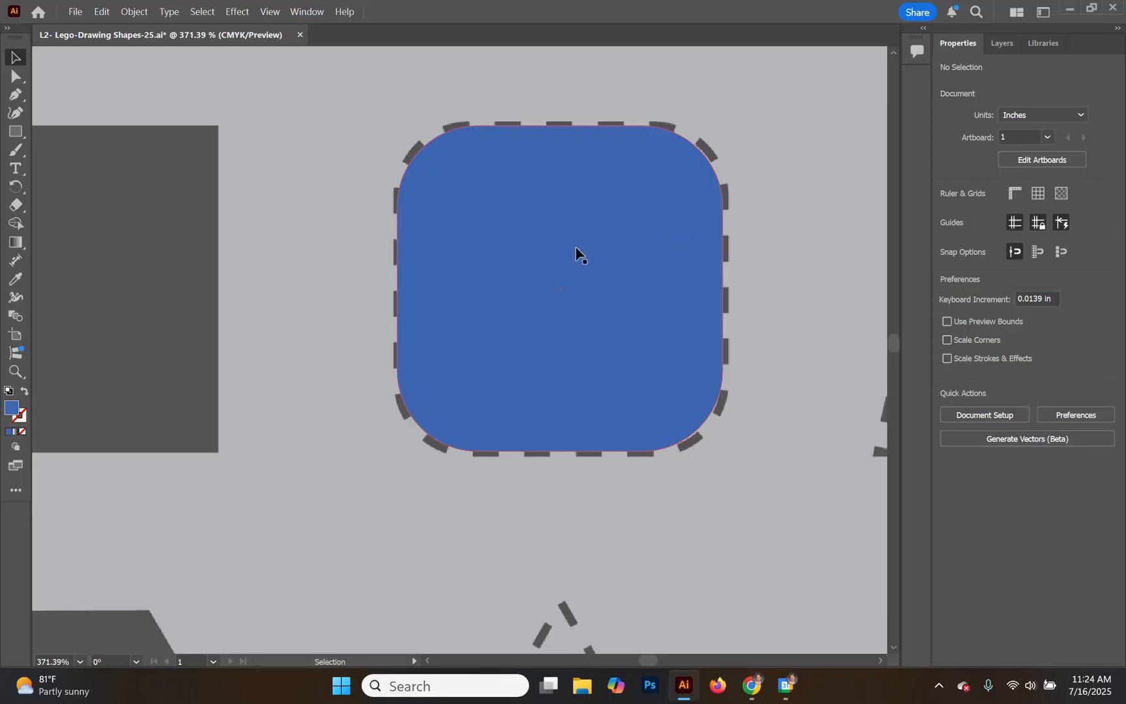
{"action": "left_click", "coordinate": [456, 185]}
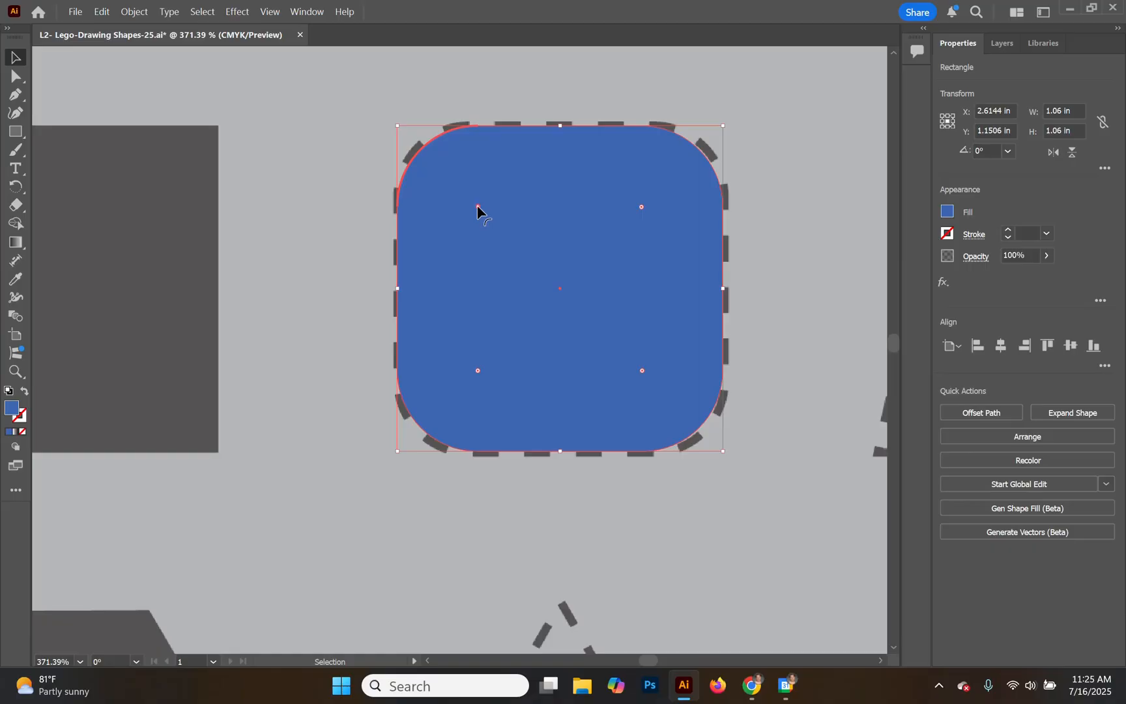
{"action": "left_click", "coordinate": [800, 232]}
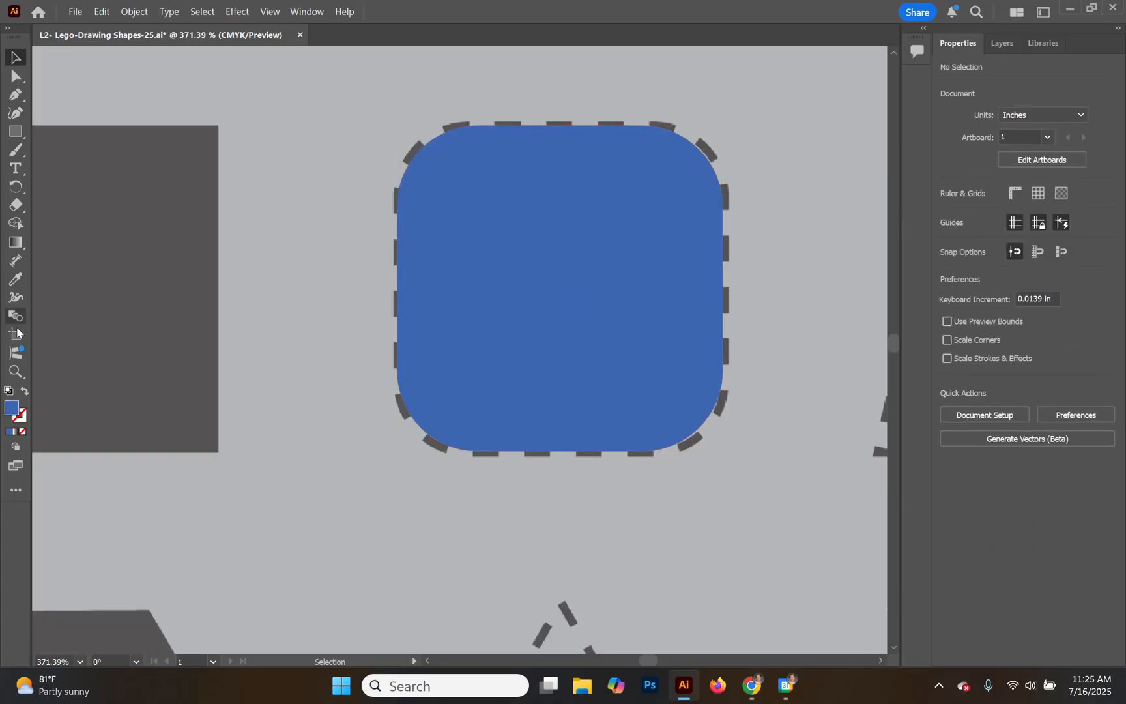
- Draw another blue square of about 1.07 in over the solid gray square with the Rectangle tool
{"action": "left_click", "coordinate": [15, 373]}
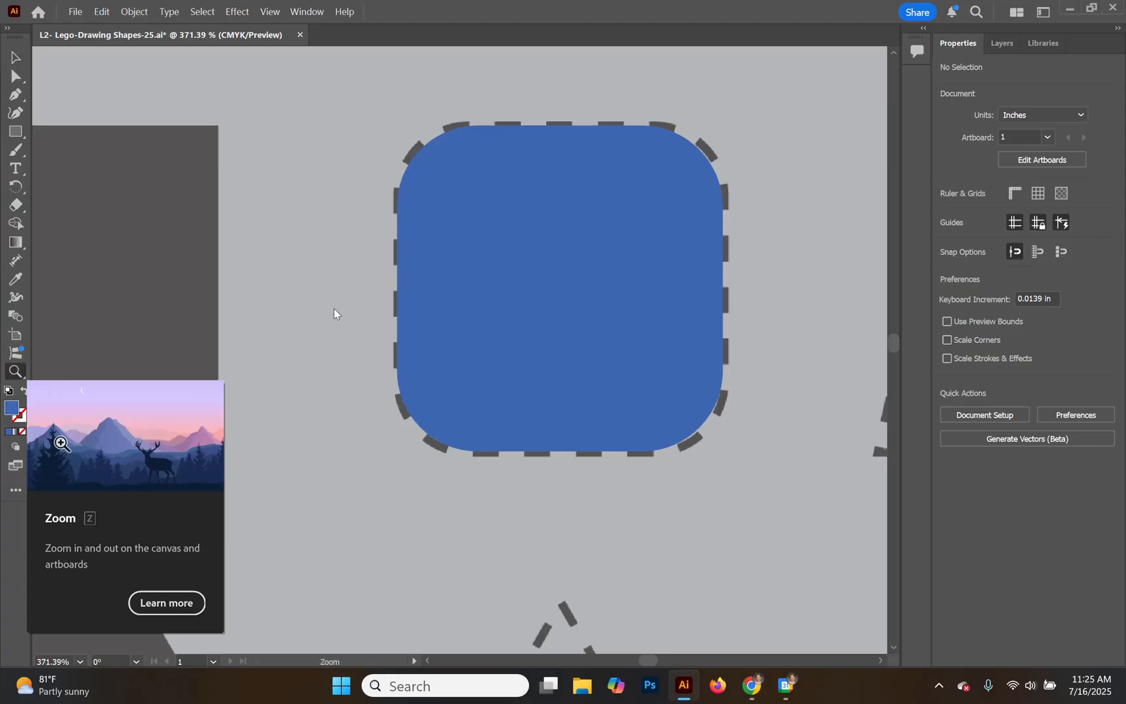
{"action": "left_click", "coordinate": [383, 268], "text": "alt"}
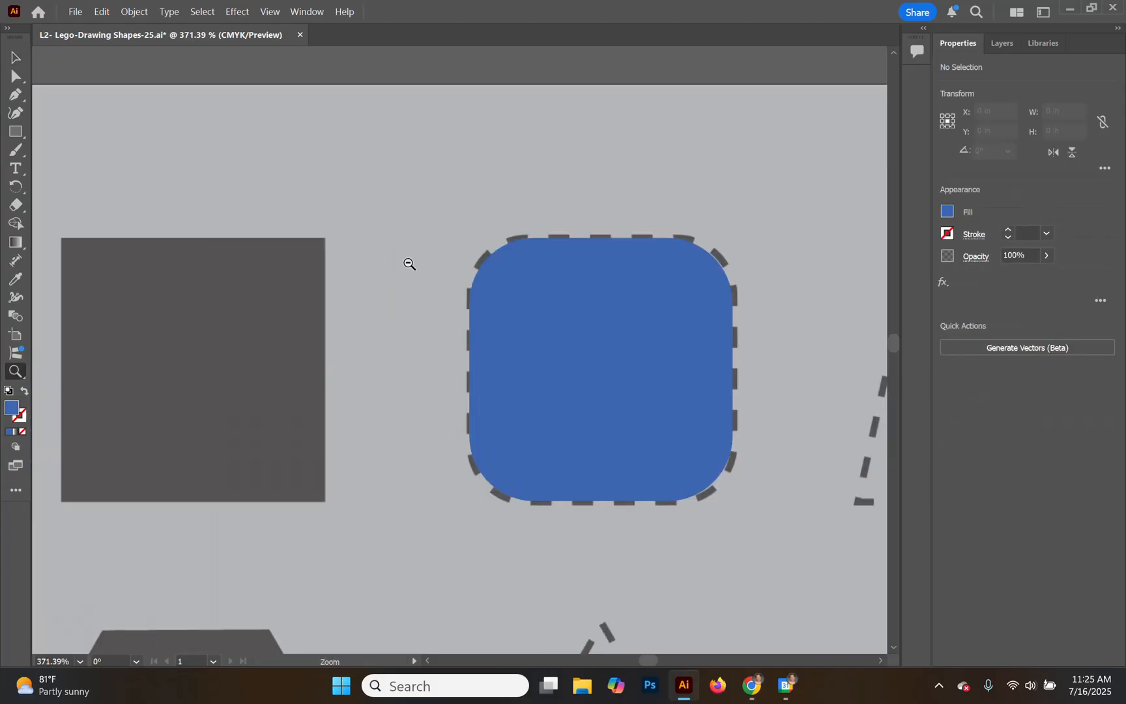
{"action": "left_click", "coordinate": [710, 332], "text": "alt"}
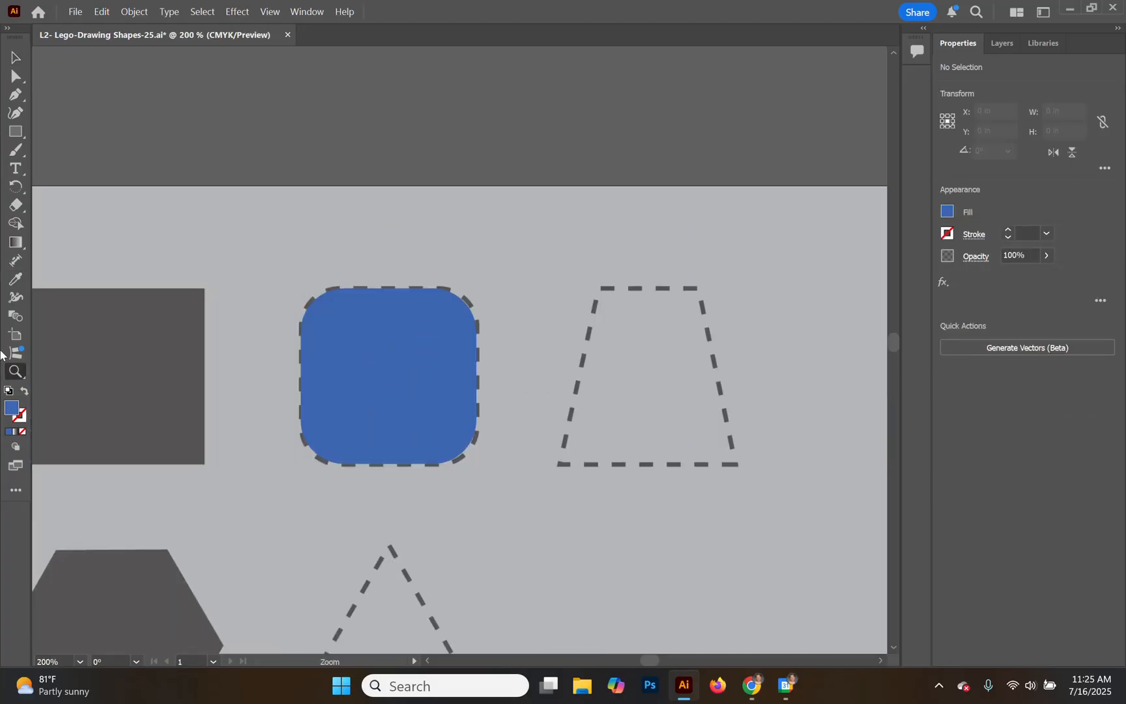
{"action": "left_click_drag", "start_coordinate": [12, 376], "coordinate": [67, 390]}
{"action": "left_click_drag", "start_coordinate": [259, 339], "coordinate": [302, 226]}
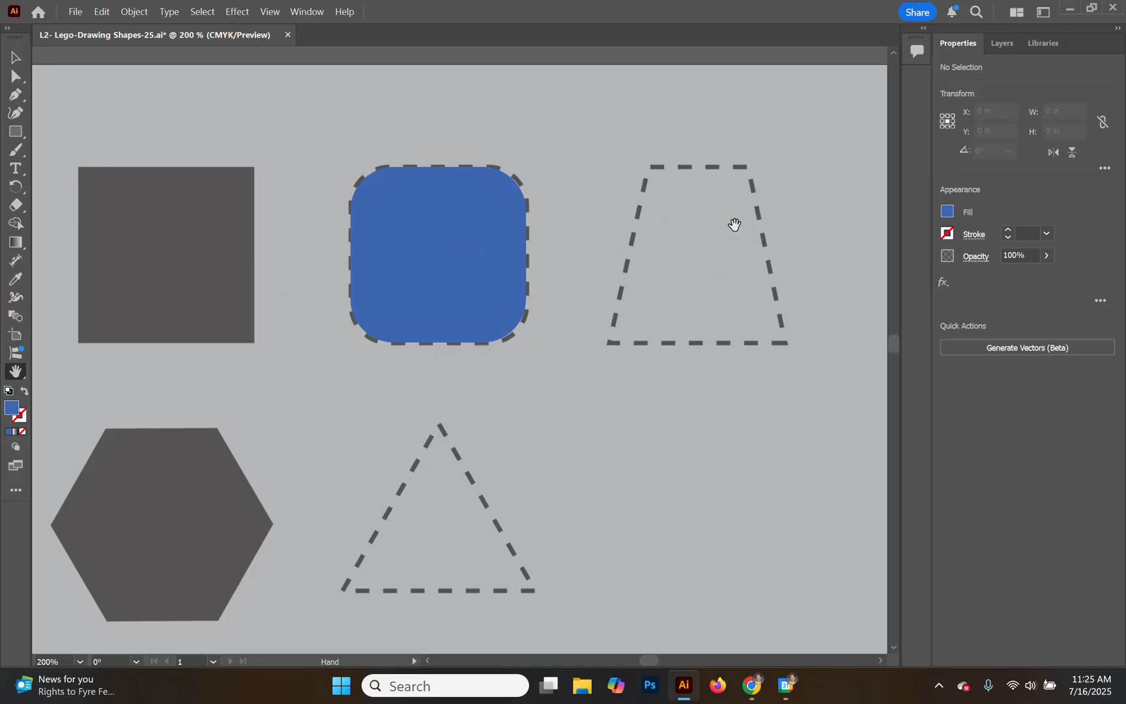
{"action": "left_click", "coordinate": [14, 133]}
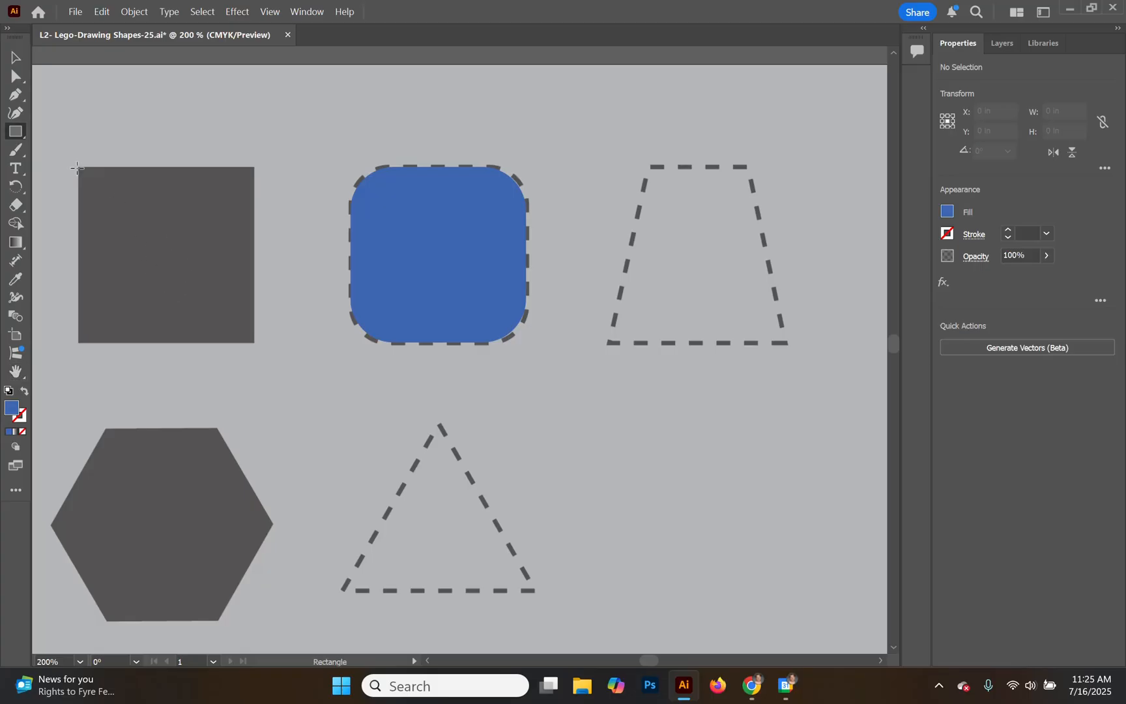
{"action": "left_click_drag", "start_coordinate": [76, 168], "coordinate": [254, 344]}
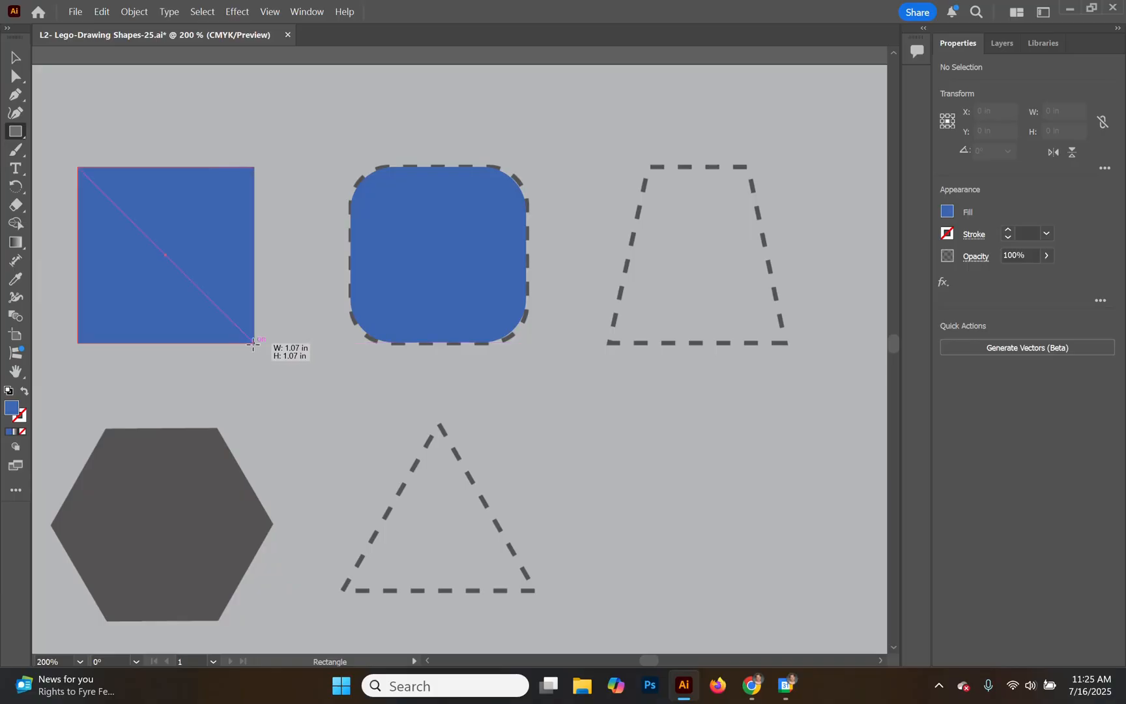
{"action": "left_click_drag", "start_coordinate": [253, 343], "coordinate": [254, 344]}
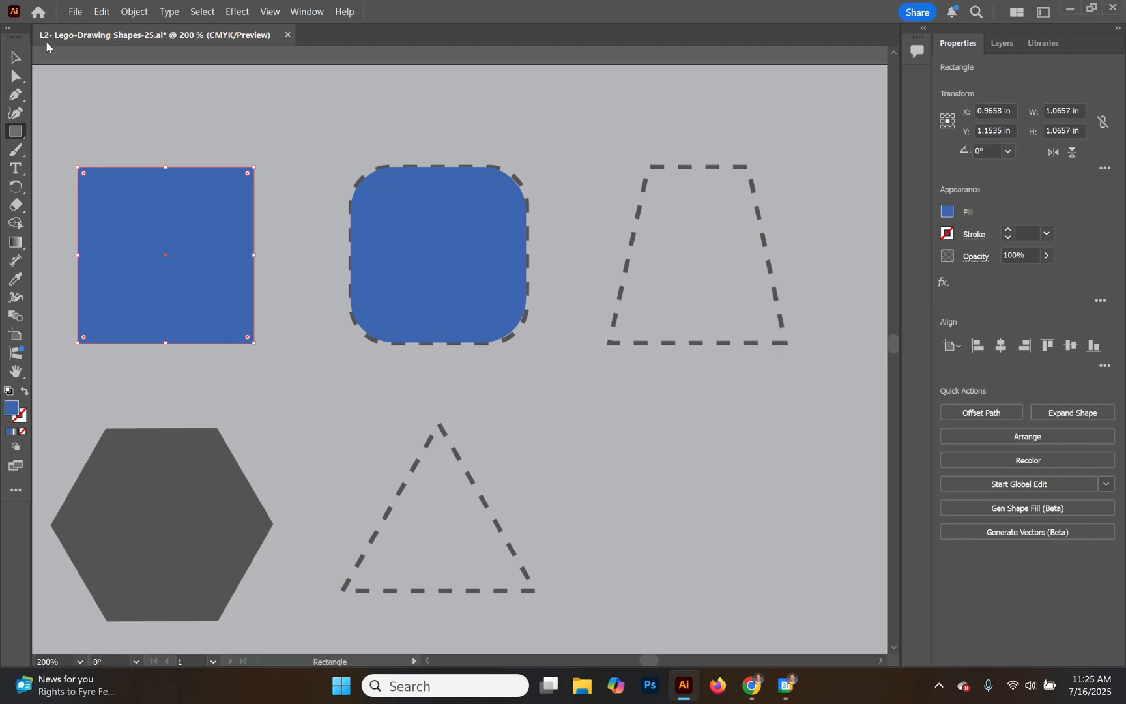
- Move the new blue square onto the dashed trapezoid, aligning it with the guide's base, and deselect it
{"action": "left_click", "coordinate": [14, 60]}
{"action": "left_click_drag", "start_coordinate": [163, 256], "coordinate": [693, 255]}
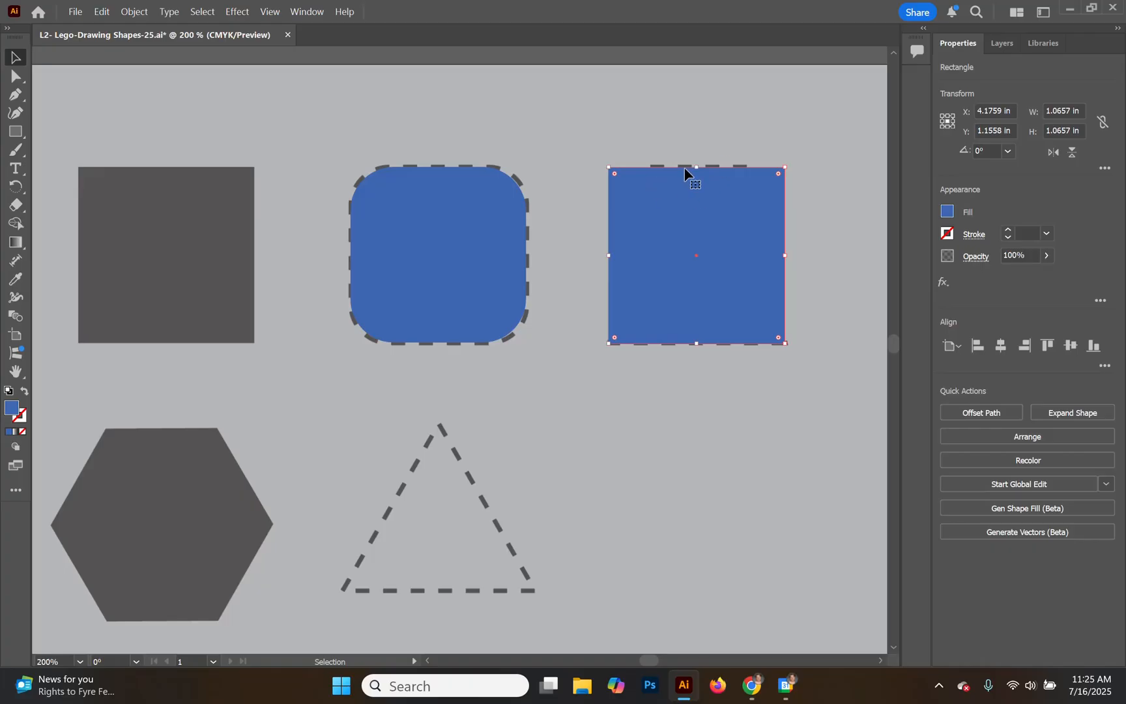
{"action": "mouse_move", "coordinate": [699, 269]}
{"action": "left_mouse_down"}
{"action": "mouse_move", "coordinate": [713, 469]}
{"action": "mouse_move", "coordinate": [696, 254]}
{"action": "left_mouse_up"}
{"action": "left_click", "coordinate": [110, 410]}
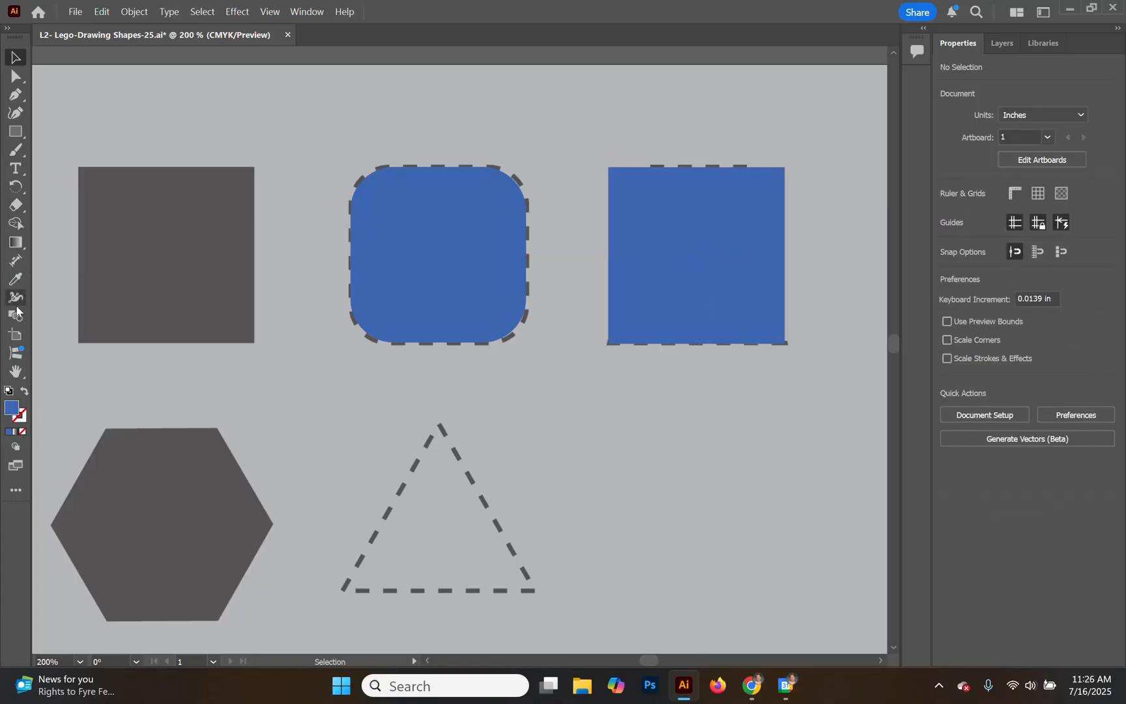
- Select the blue square over the trapezoid guide in close view and float the toolbar beside it
{"action": "left_click", "coordinate": [16, 371]}
{"action": "left_click_drag", "start_coordinate": [16, 371], "coordinate": [66, 369]}
{"action": "left_click", "coordinate": [640, 187]}
{"action": "left_click_drag", "start_coordinate": [640, 187], "coordinate": [751, 390]}
{"action": "left_click_drag", "start_coordinate": [879, 660], "coordinate": [879, 660]}
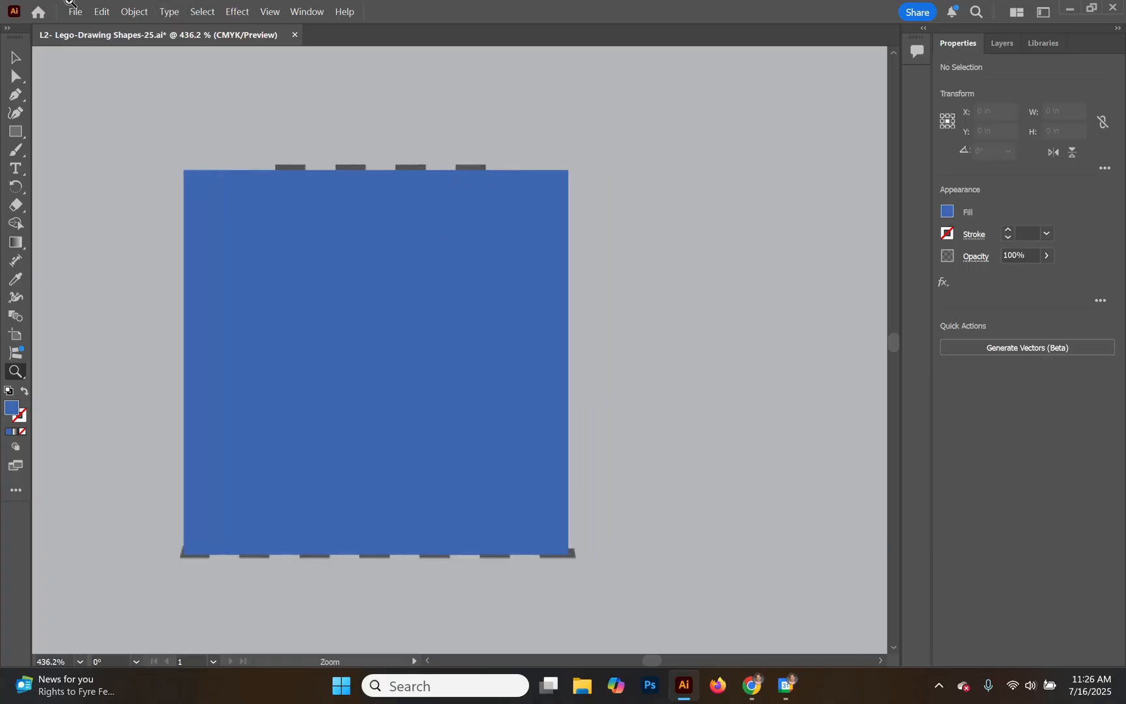
{"action": "left_click", "coordinate": [15, 57]}
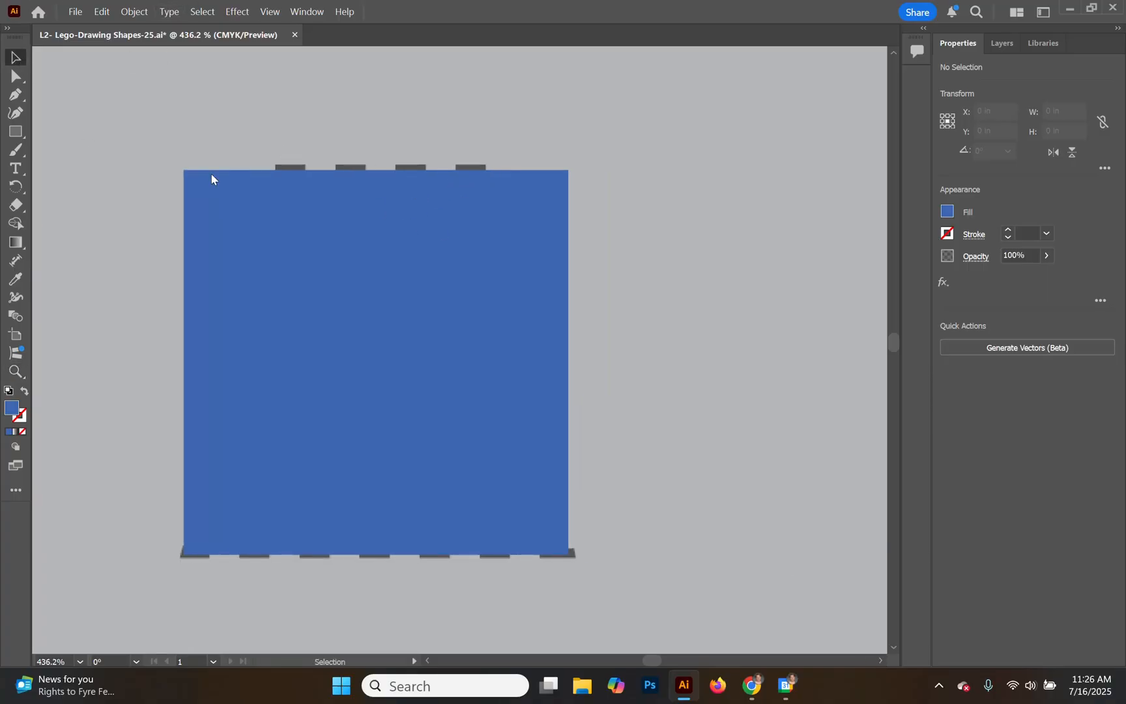
{"action": "left_click", "coordinate": [423, 242]}
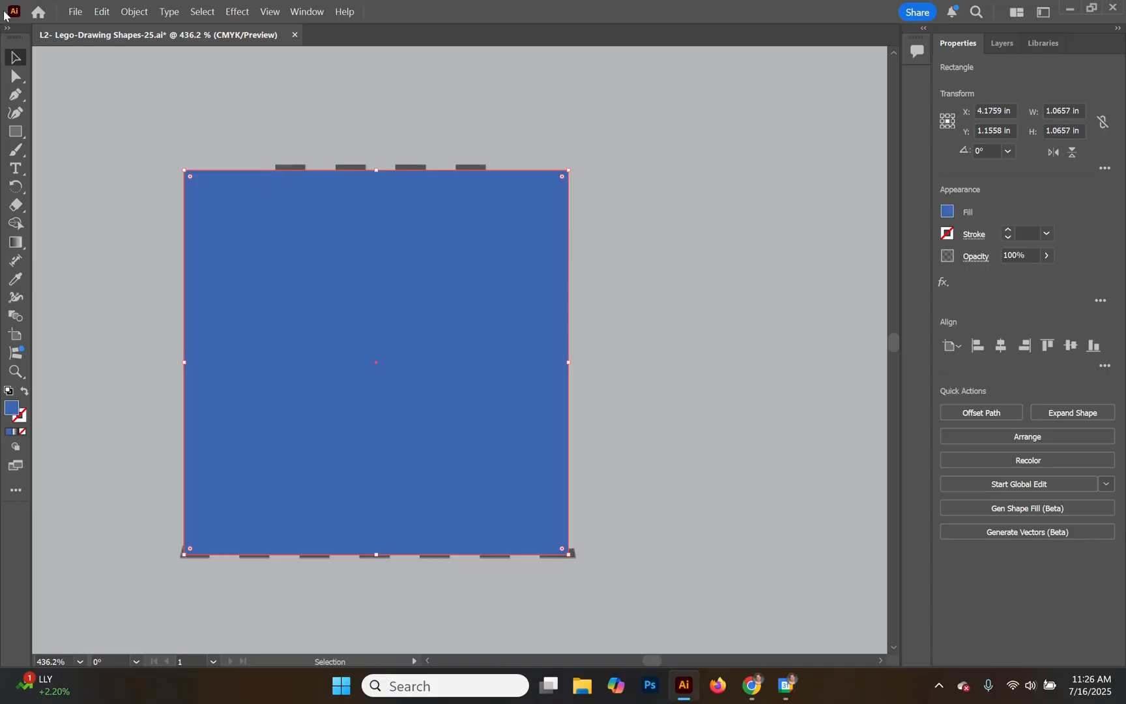
{"action": "left_click_drag", "start_coordinate": [16, 46], "coordinate": [117, 116]}
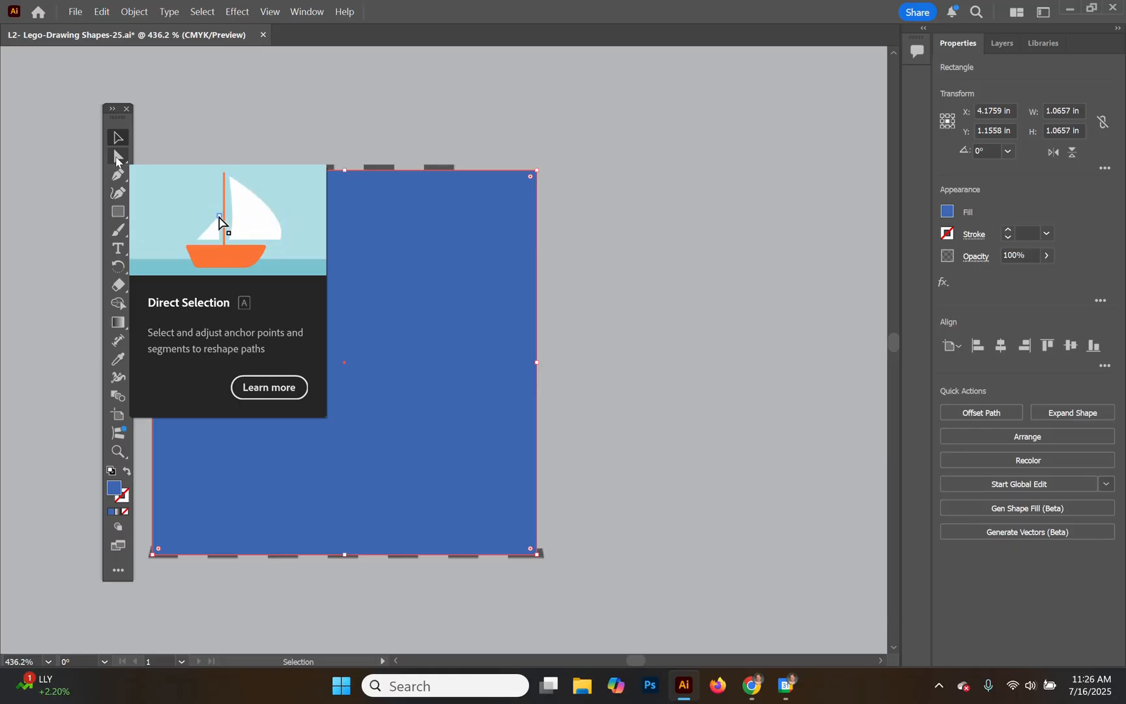
- Move the square's two upper anchor points inward to the dashed trapezoid's upper corners with the Direct Selection tool
{"action": "left_click", "coordinate": [118, 158]}
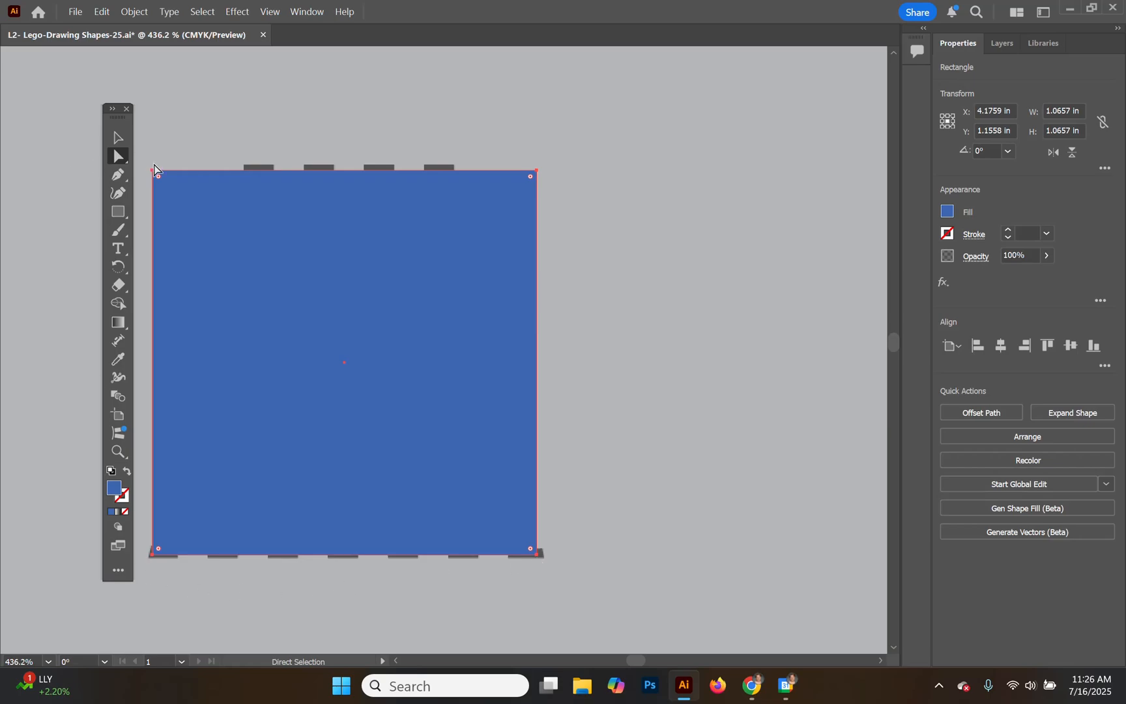
{"action": "left_click", "coordinate": [537, 172]}
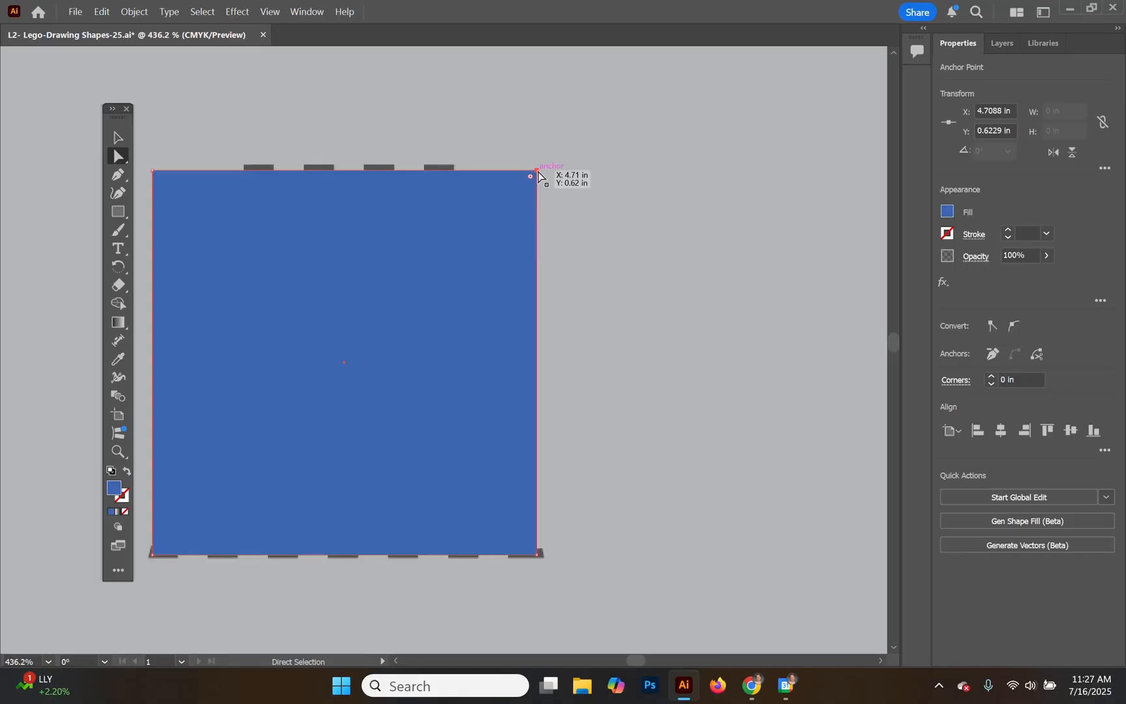
{"action": "left_click_drag", "start_coordinate": [538, 176], "coordinate": [453, 180]}
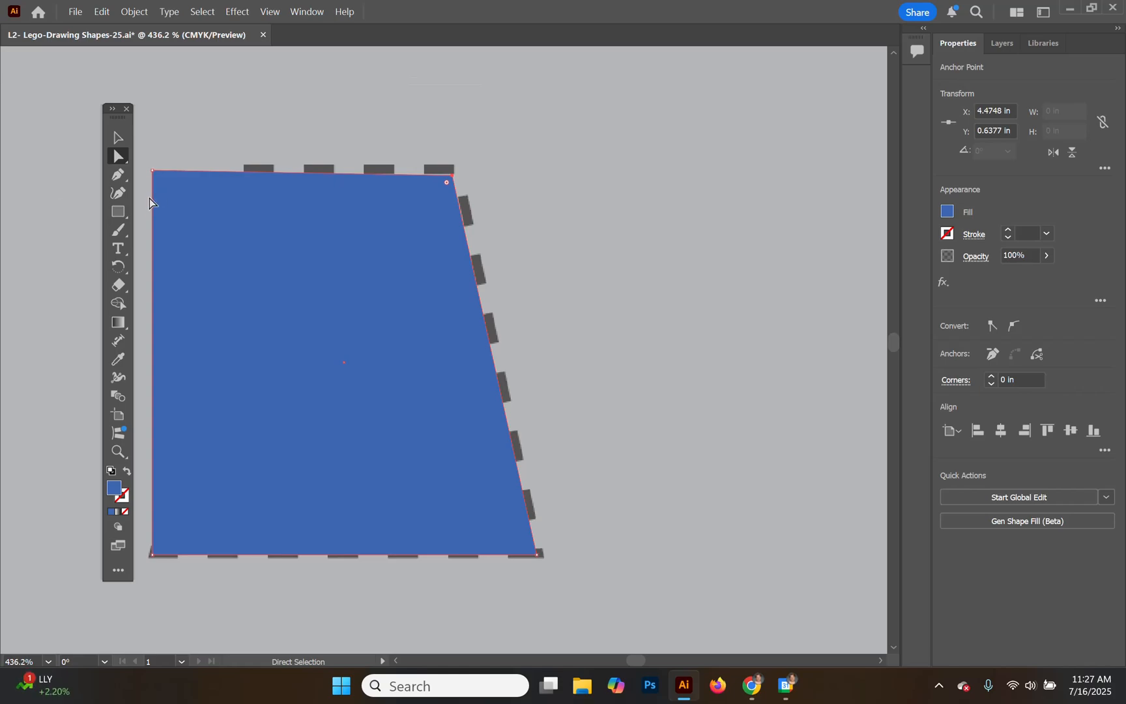
{"action": "left_click_drag", "start_coordinate": [154, 173], "coordinate": [154, 174]}
{"action": "left_click_drag", "start_coordinate": [153, 175], "coordinate": [246, 173]}
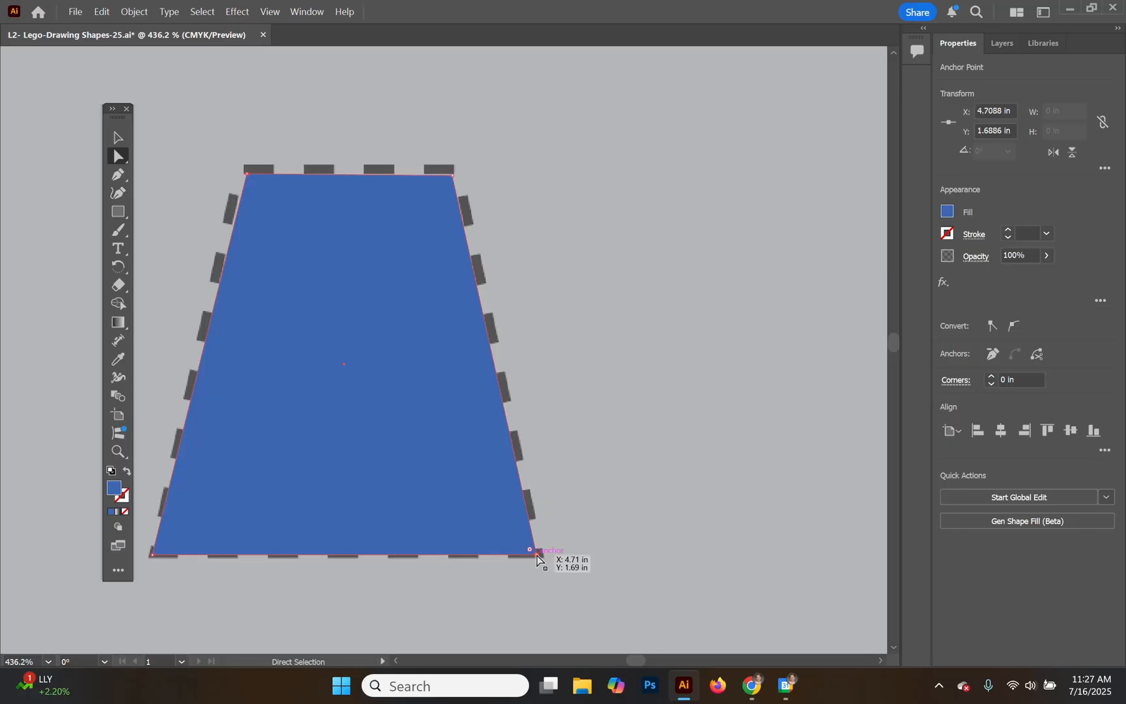
- Move the trapezoid's two lower anchor points slightly inward and up to fit inside the dashed guide, and deselect the shape
{"action": "left_click_drag", "start_coordinate": [537, 552], "coordinate": [529, 551]}
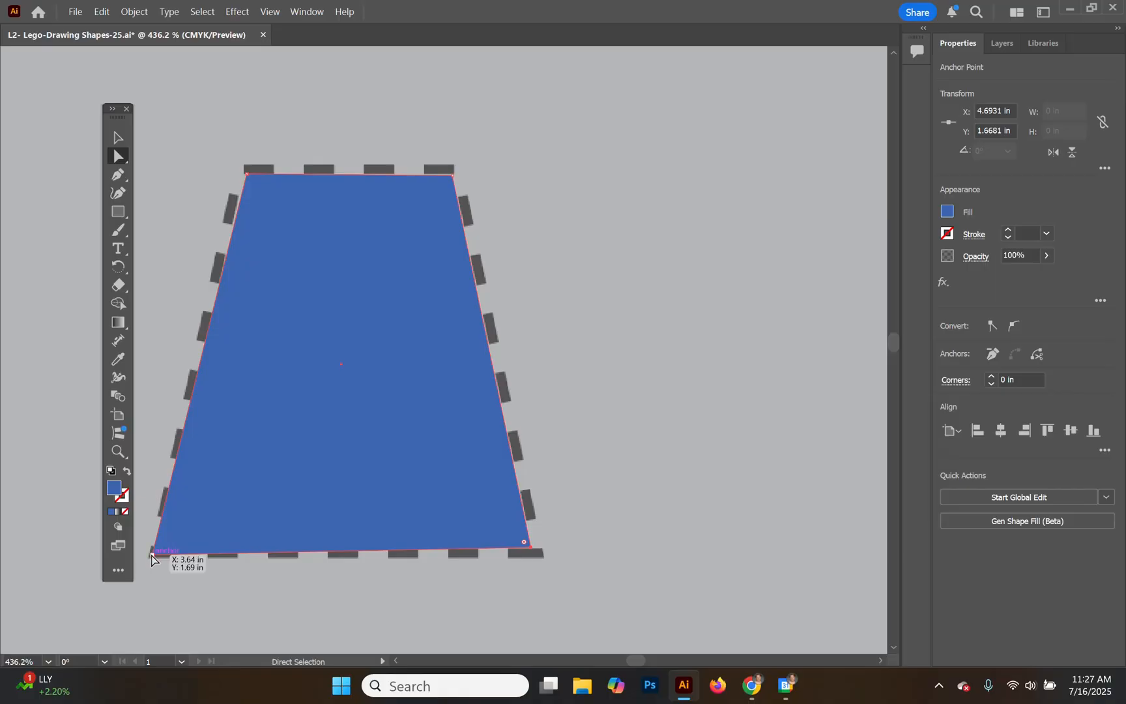
{"action": "left_click_drag", "start_coordinate": [154, 554], "coordinate": [161, 552]}
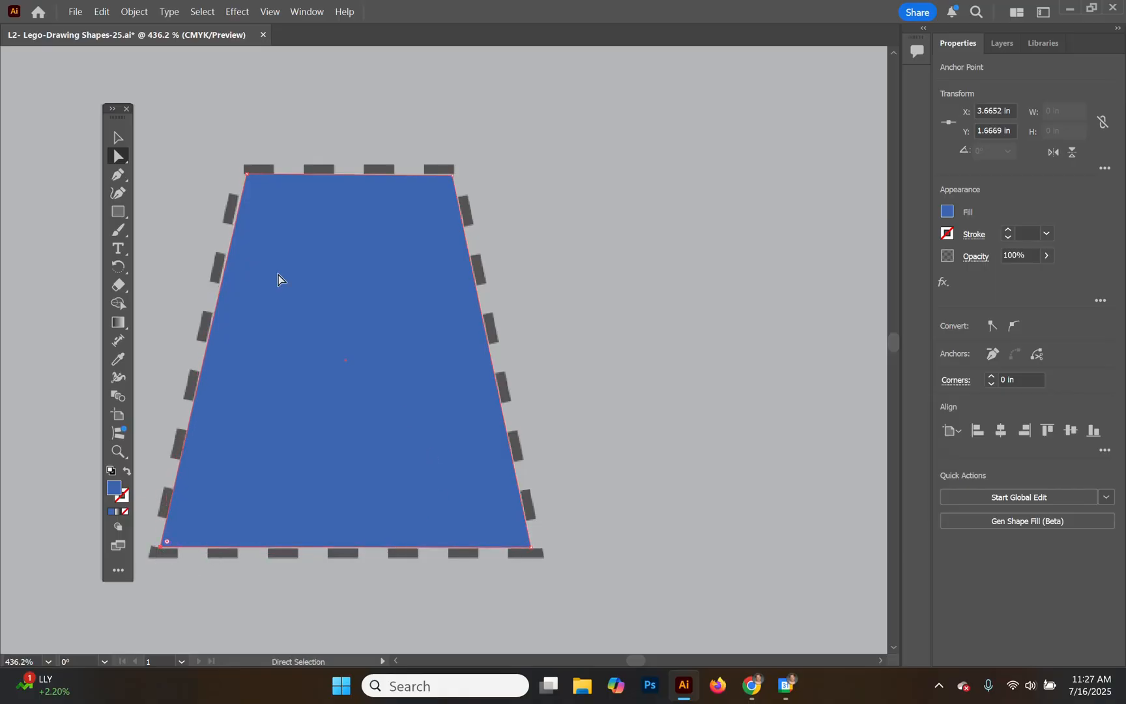
{"action": "left_click", "coordinate": [117, 137]}
{"action": "left_click", "coordinate": [741, 491]}
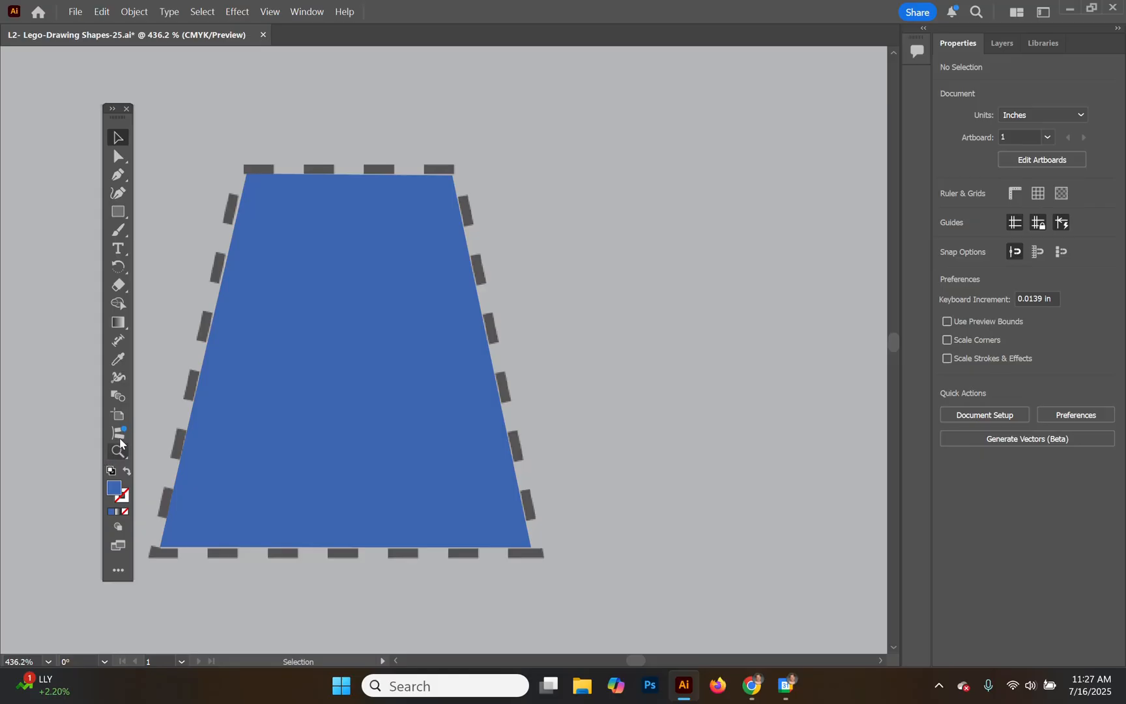
- Fit the whole artboard in view and move the floating toolbar clear of the practice shapes
{"action": "left_click_drag", "start_coordinate": [120, 454], "coordinate": [196, 475]}
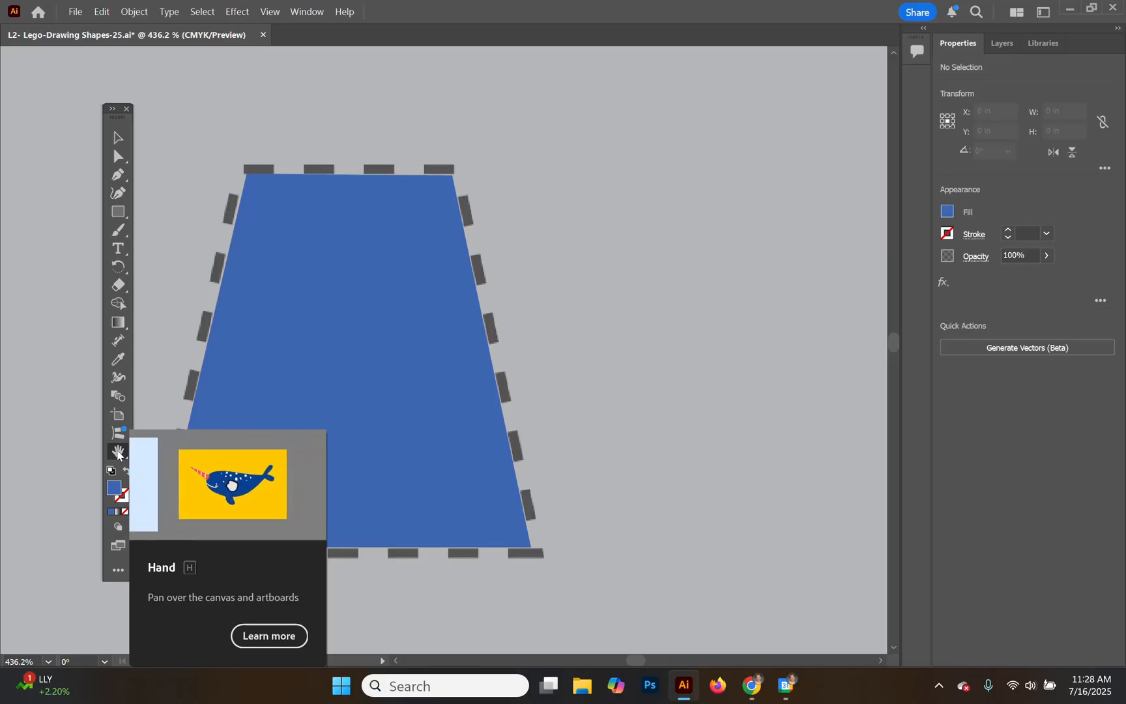
{"action": "double_click", "coordinate": [117, 452]}
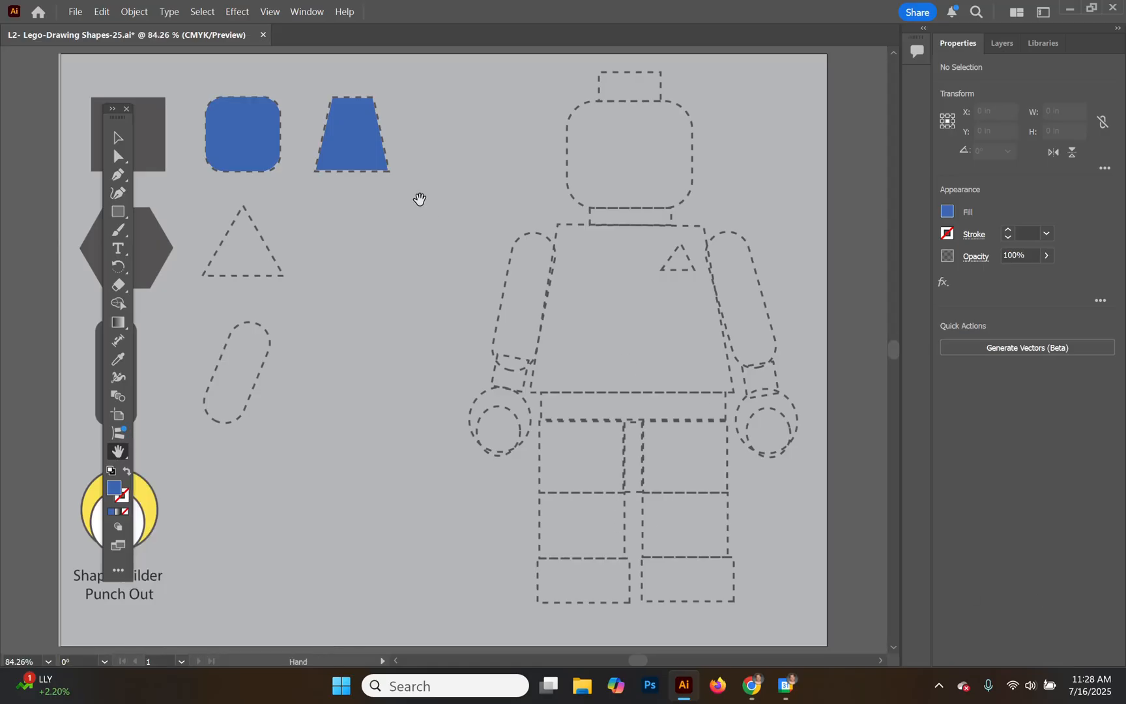
{"action": "left_click_drag", "start_coordinate": [113, 118], "coordinate": [30, 90]}
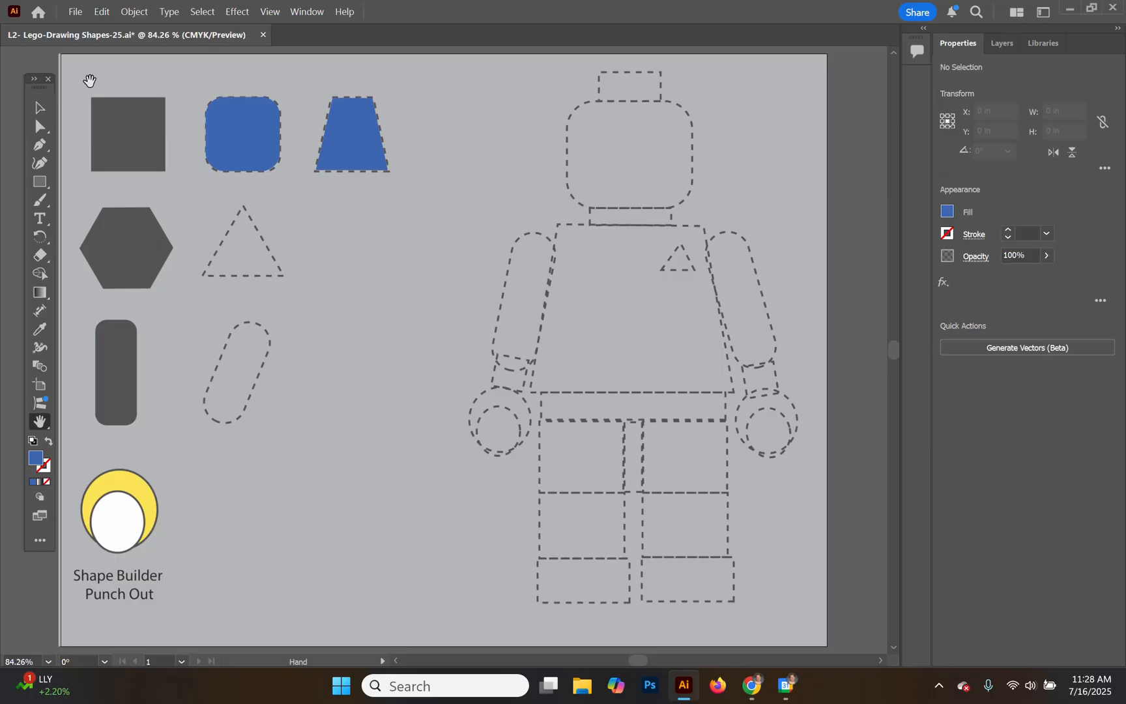
- Duplicate the blue trapezoid beside the original and once more below it, and undo both copies
{"action": "left_click", "coordinate": [38, 110]}
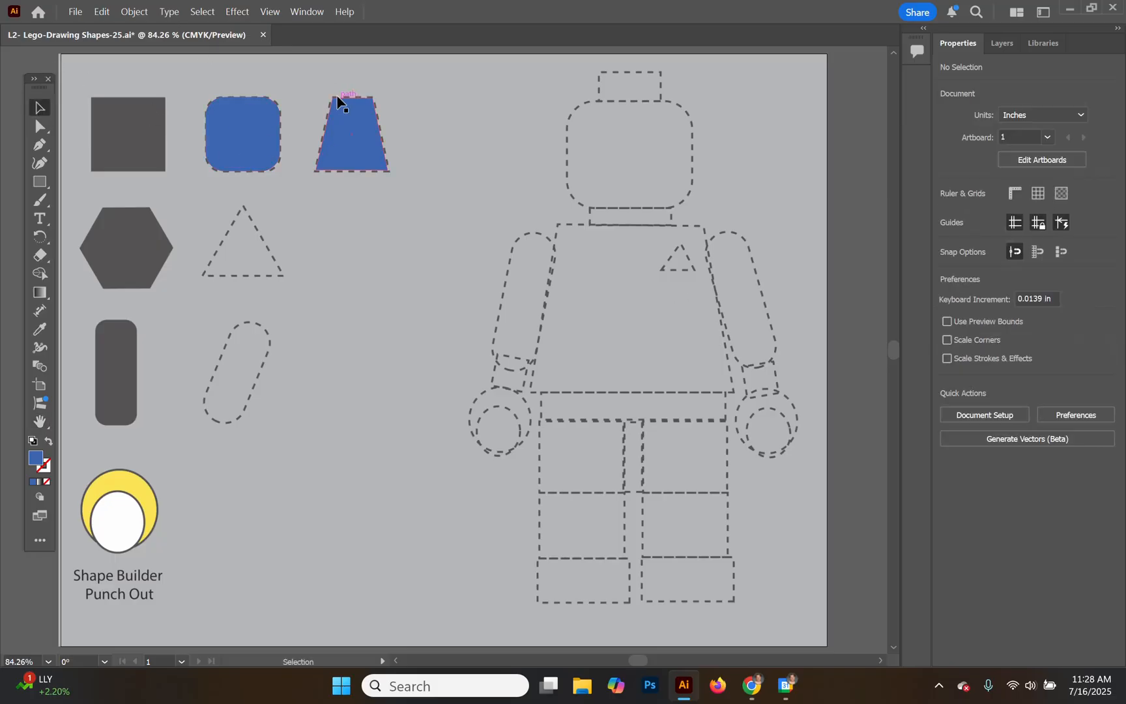
{"action": "left_click", "coordinate": [347, 141]}
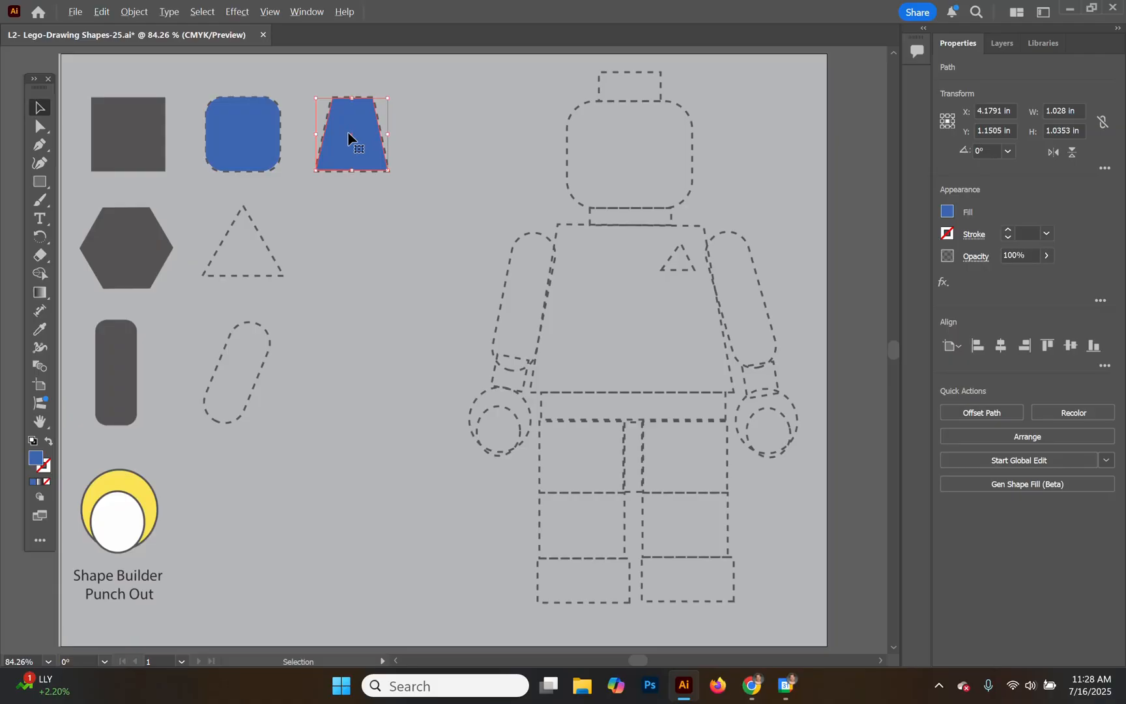
{"action": "left_click_drag", "start_coordinate": [346, 130], "coordinate": [446, 130]}
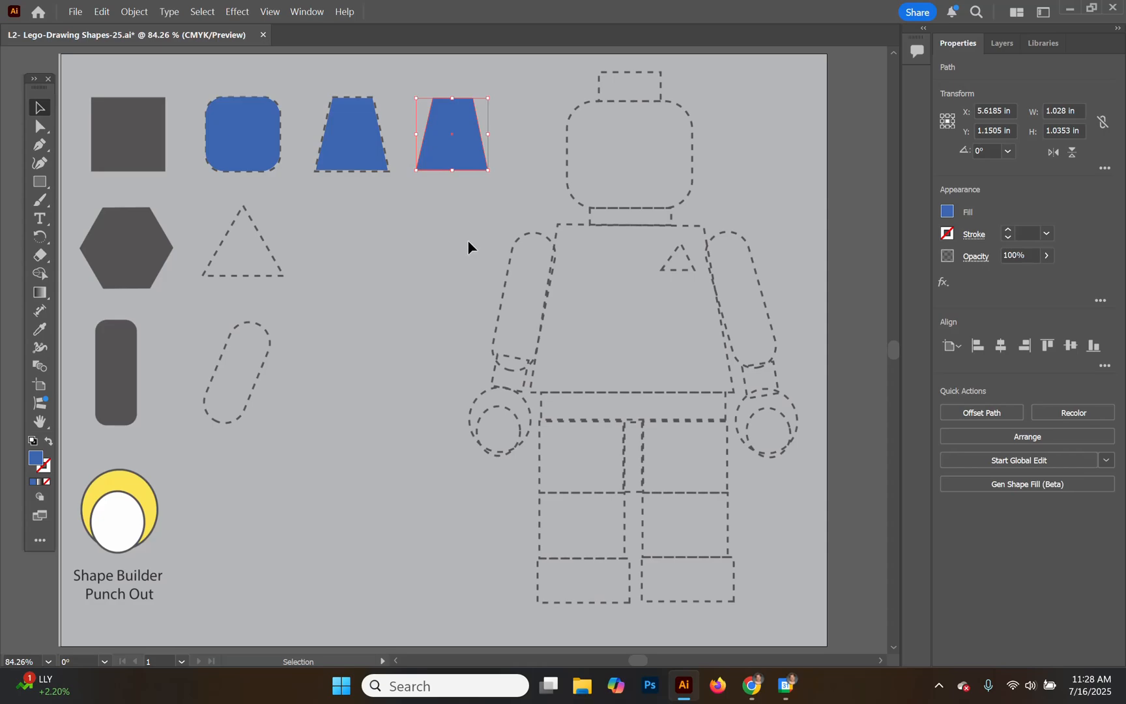
{"action": "left_click_drag", "start_coordinate": [446, 155], "coordinate": [343, 244]}
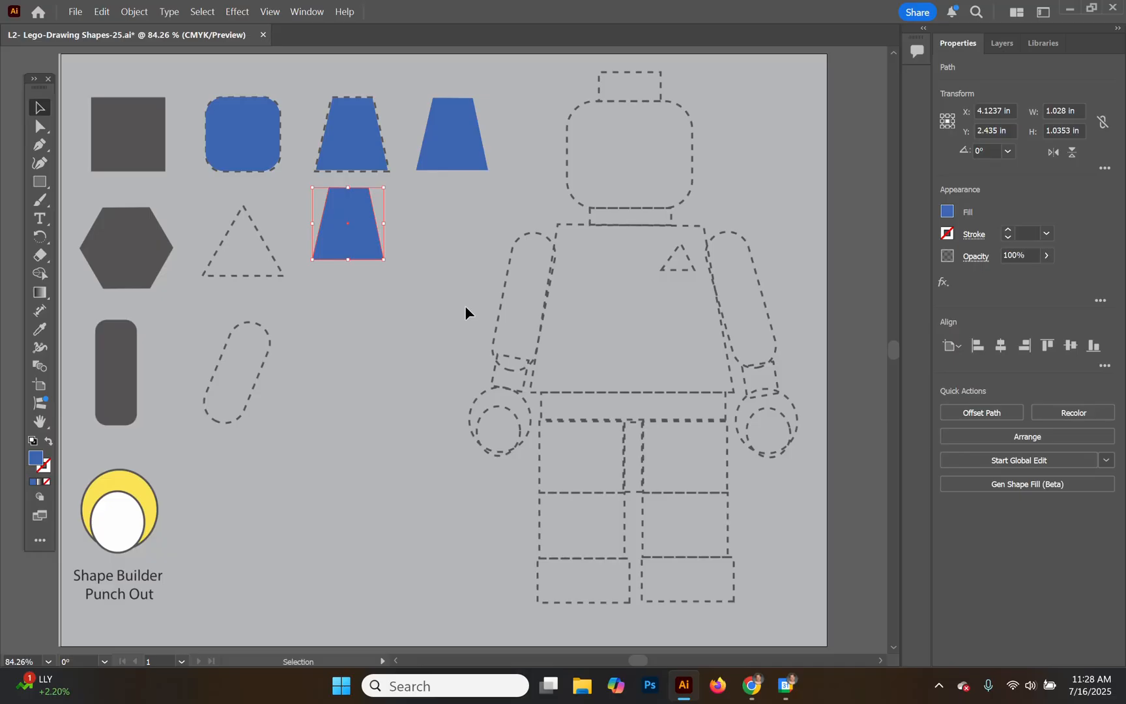
{"action": "key", "text": "ctrl+z"}
{"action": "key", "text": "ctrl+z"}
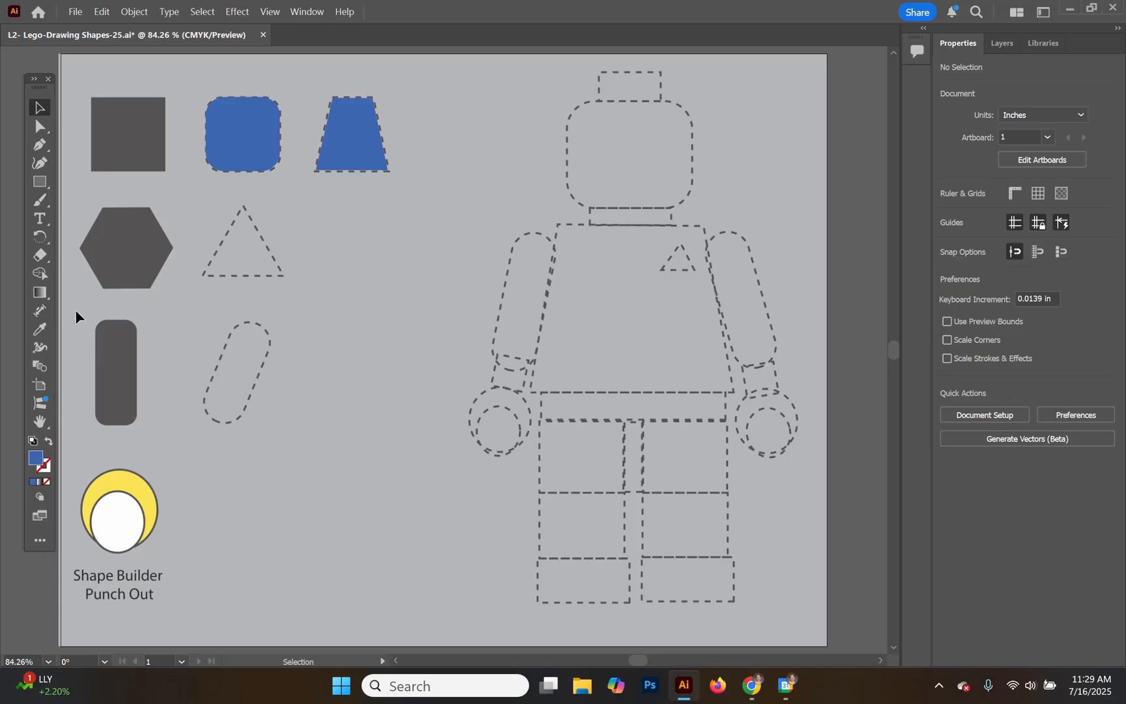
- Choose the Polygon tool and set the fill color to green #1B9B1B for covering the gray hexagon
{"action": "left_click_drag", "start_coordinate": [40, 421], "coordinate": [79, 420]}
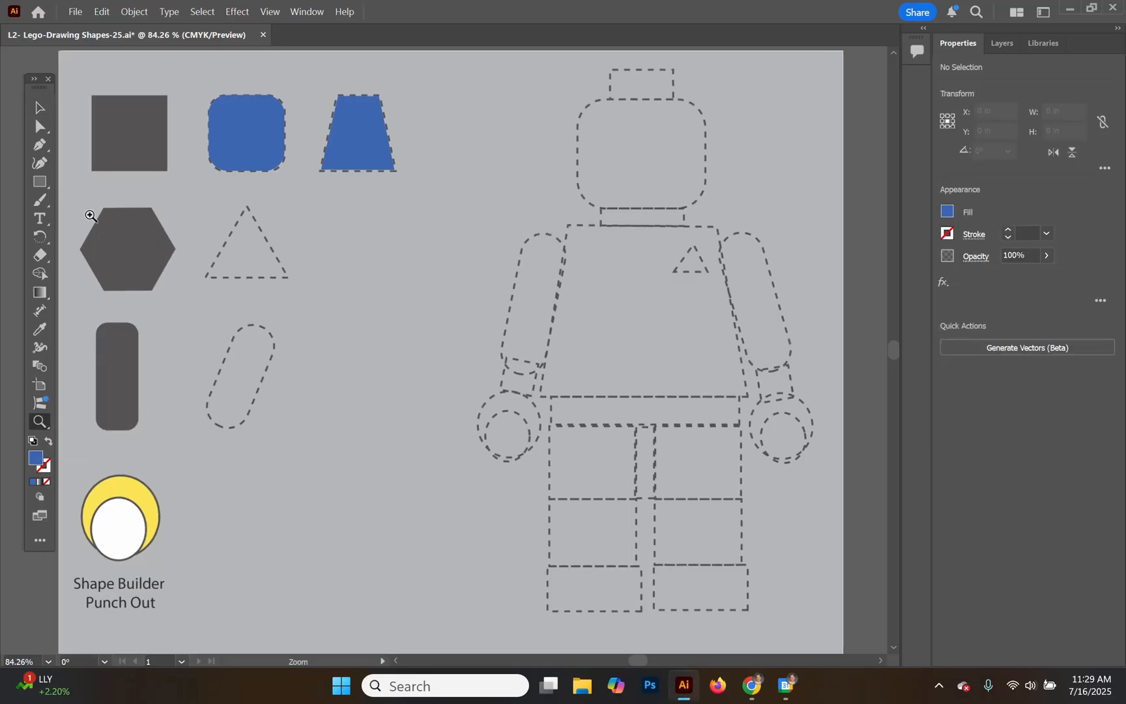
{"action": "left_click_drag", "start_coordinate": [98, 217], "coordinate": [217, 278]}
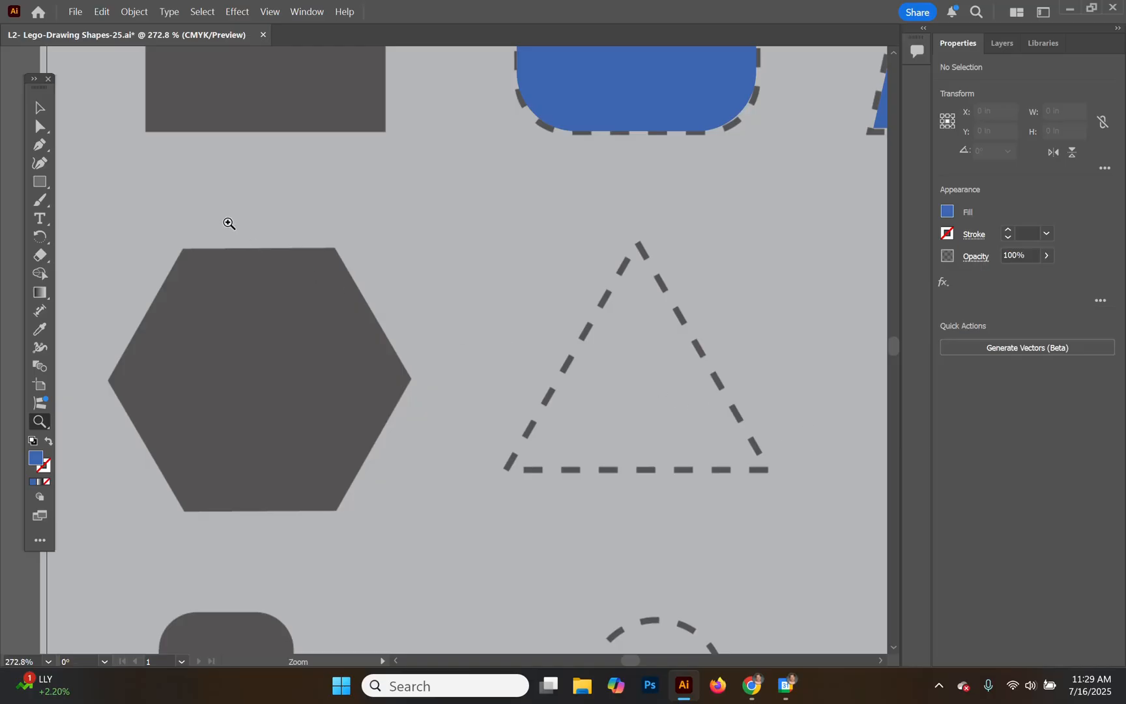
{"action": "left_click", "coordinate": [39, 187]}
{"action": "left_click", "coordinate": [39, 186]}
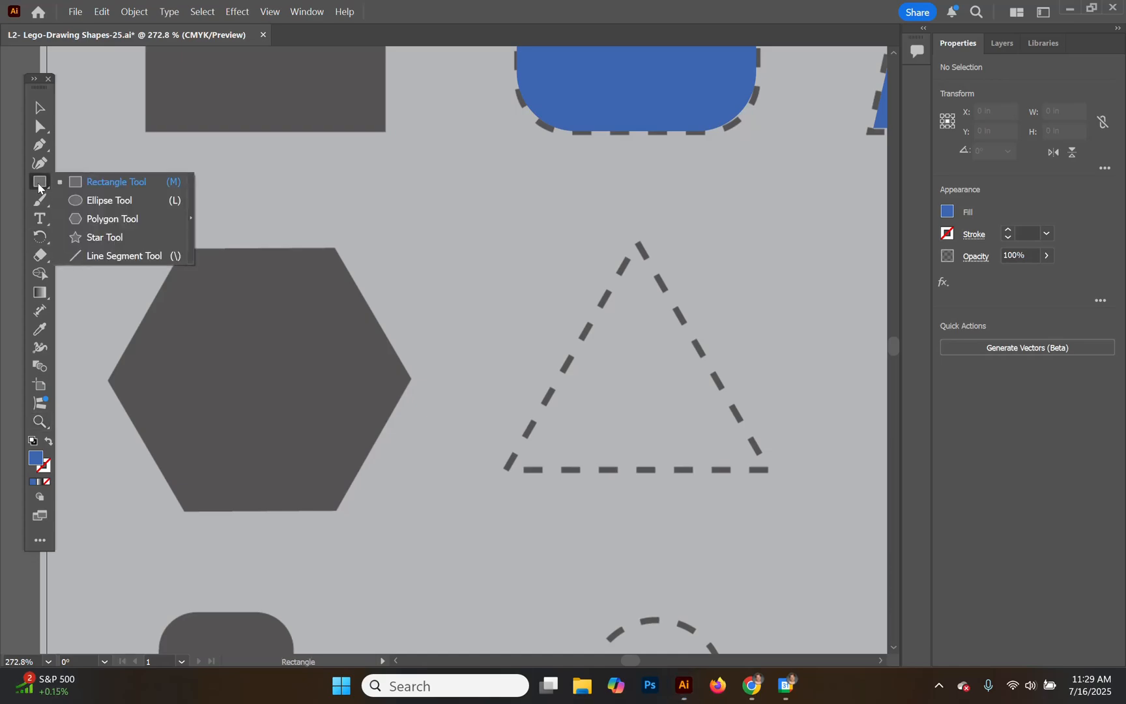
{"action": "left_click", "coordinate": [96, 221]}
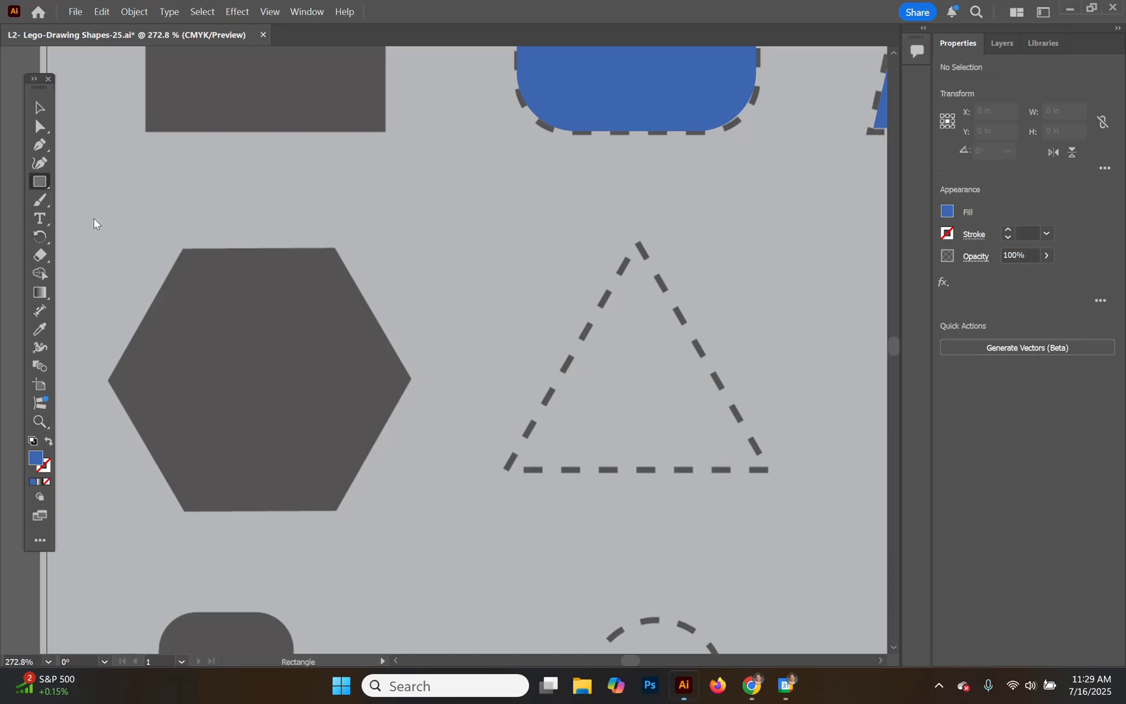
{"action": "double_click", "coordinate": [38, 461]}
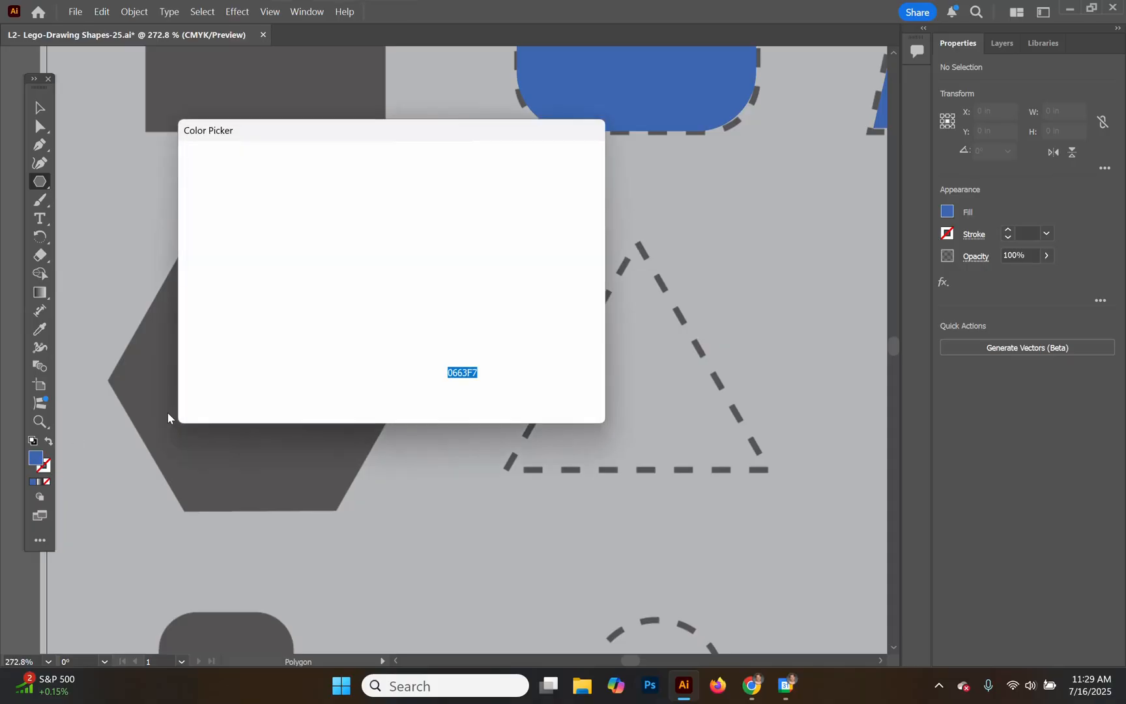
{"action": "left_click", "coordinate": [412, 335]}
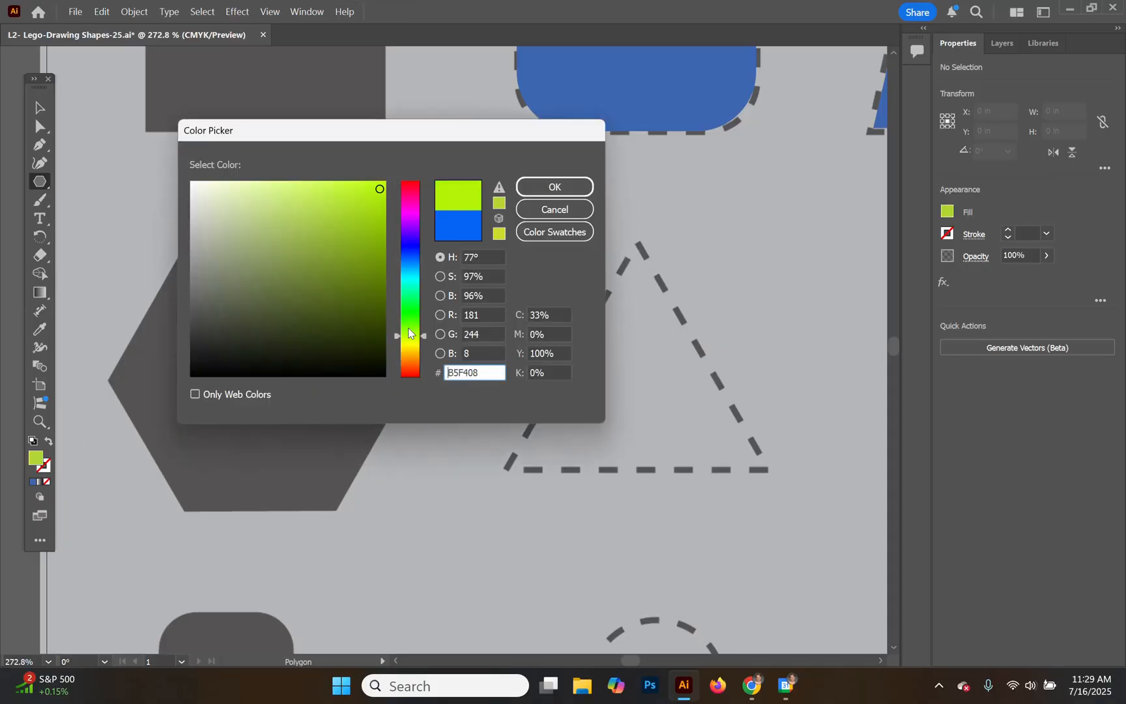
{"action": "left_click", "coordinate": [405, 315]}
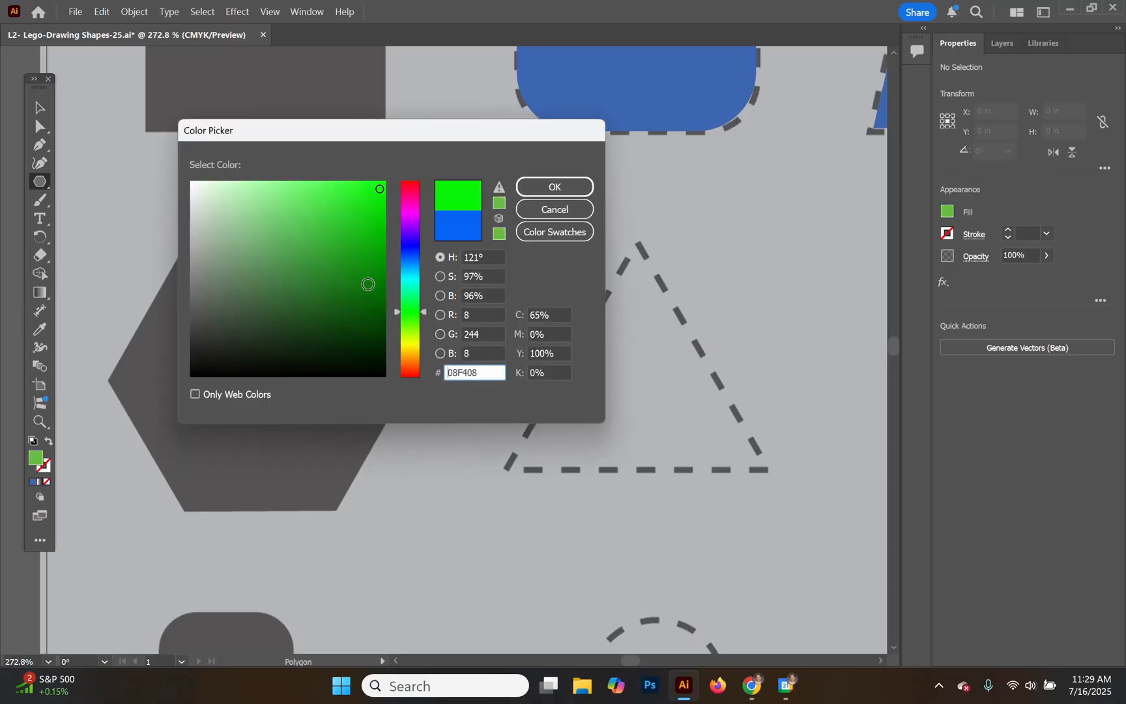
{"action": "left_click", "coordinate": [365, 295]}
{"action": "left_click", "coordinate": [354, 256]}
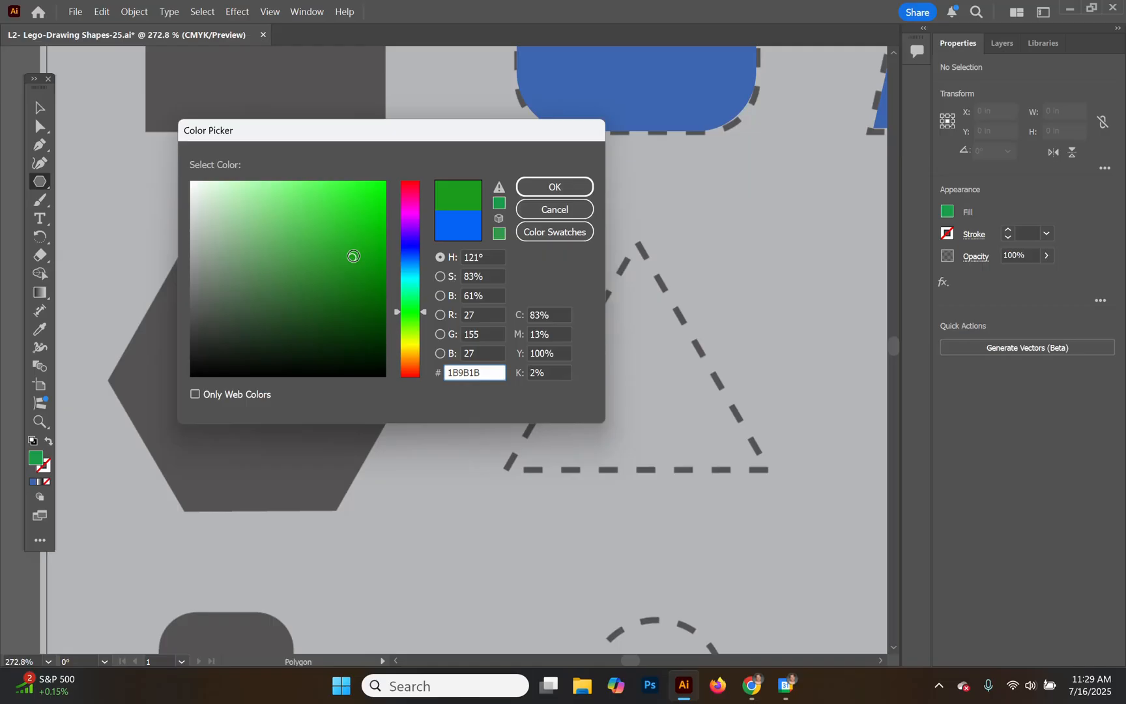
{"action": "left_click", "coordinate": [553, 187]}
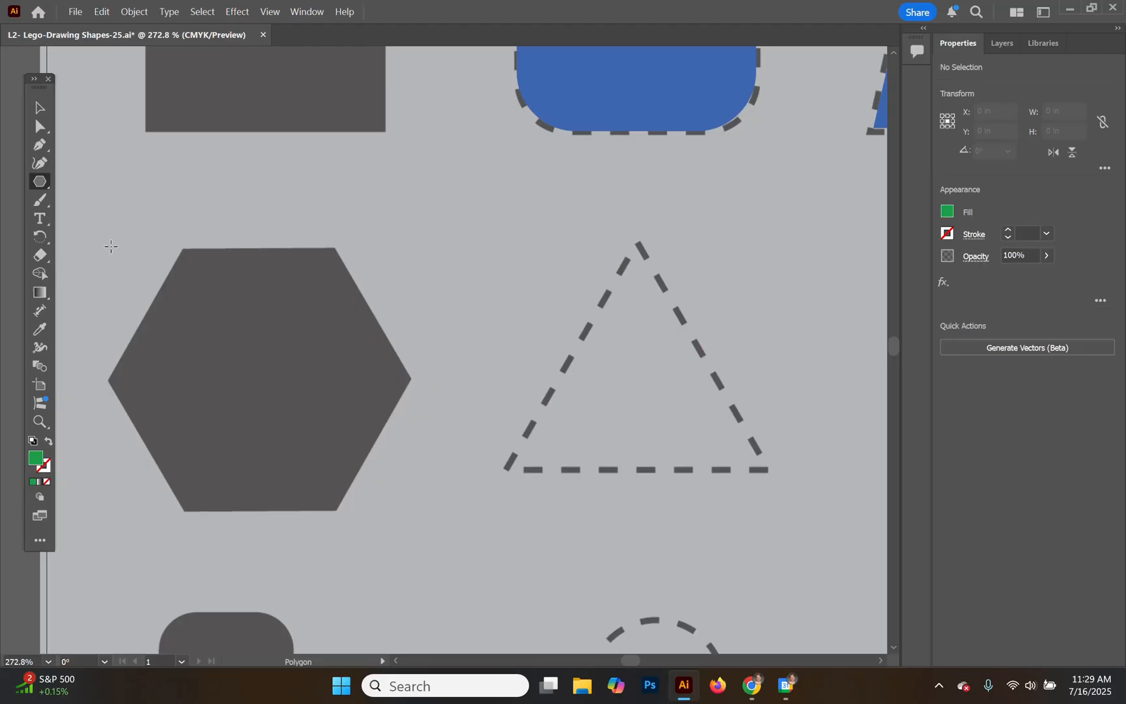
- Draw a tilted green hexagon about 1.27 in wide and center it over the gray hexagon
{"action": "left_click_drag", "start_coordinate": [108, 238], "coordinate": [214, 340]}
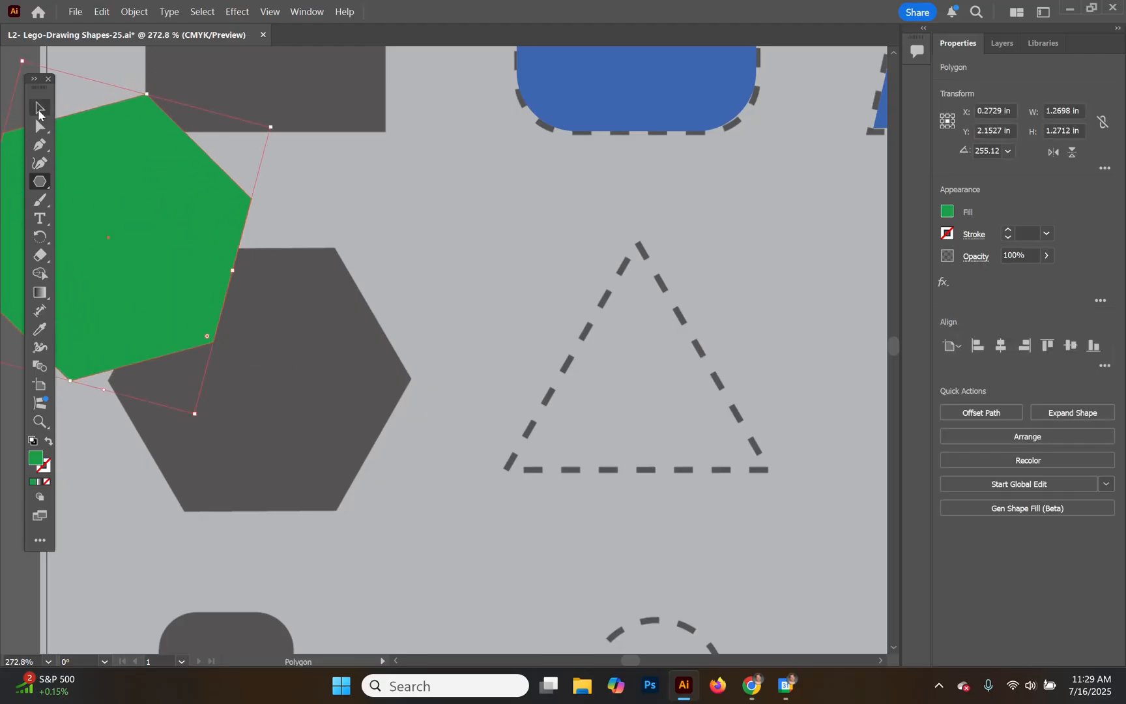
{"action": "left_click", "coordinate": [38, 108]}
{"action": "left_click_drag", "start_coordinate": [106, 237], "coordinate": [259, 385]}
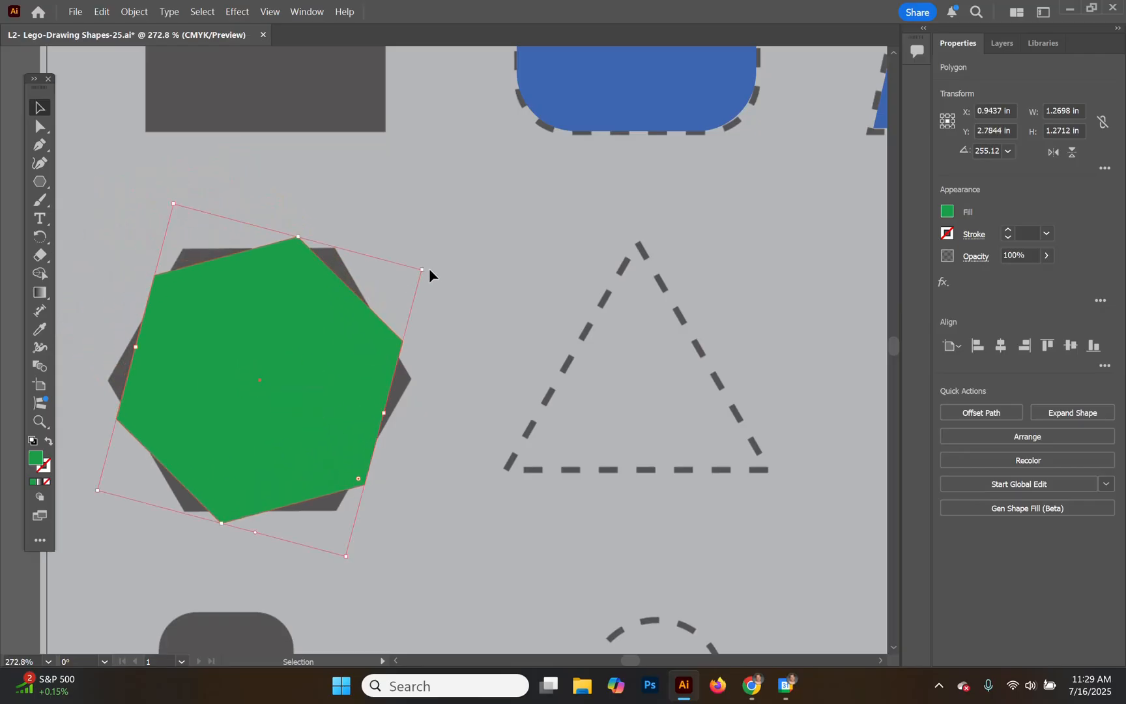
- Rotate the green hexagon to 240° and enlarge it to about 1.34 × 1.16 in so it covers the gray hexagon
{"action": "left_click_drag", "start_coordinate": [427, 273], "coordinate": [447, 314]}
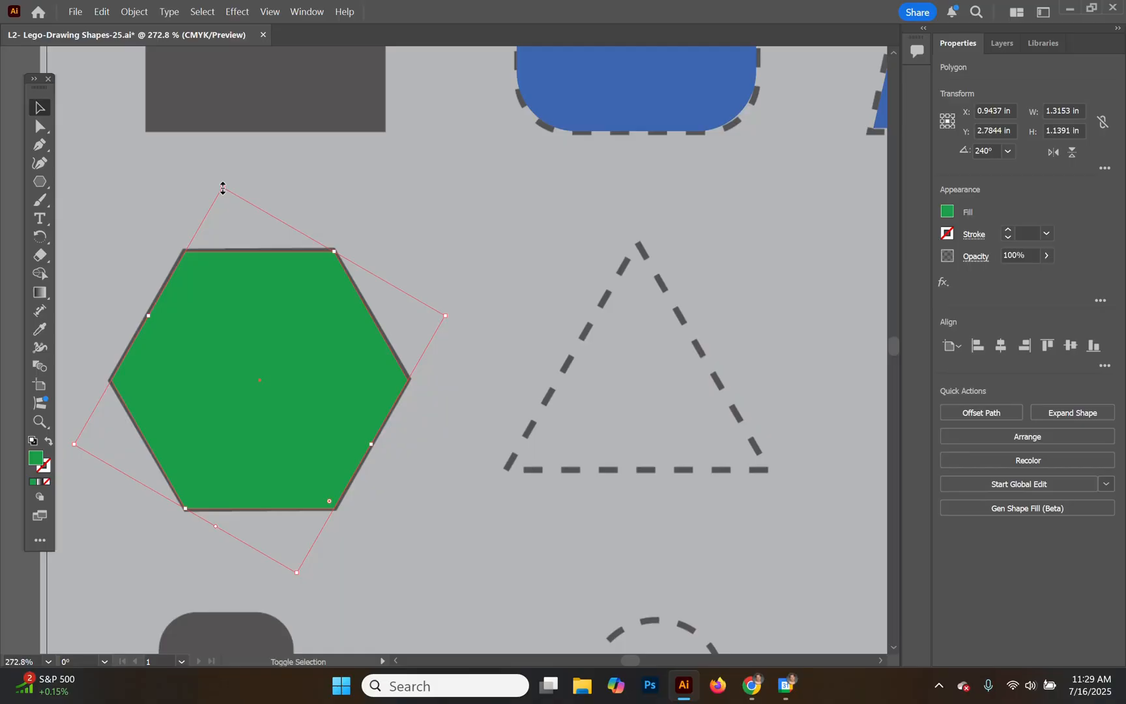
{"action": "left_click_drag", "start_coordinate": [222, 188], "coordinate": [221, 181]}
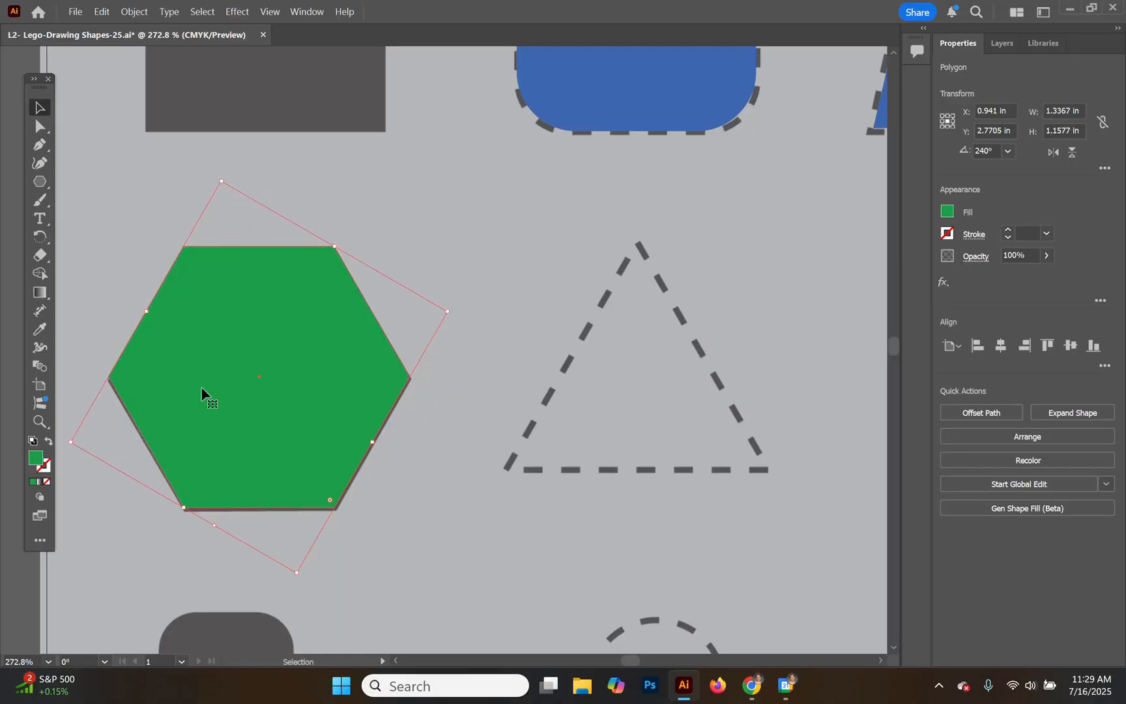
{"action": "left_click_drag", "start_coordinate": [259, 375], "coordinate": [260, 380]}
{"action": "left_click", "coordinate": [423, 494]}
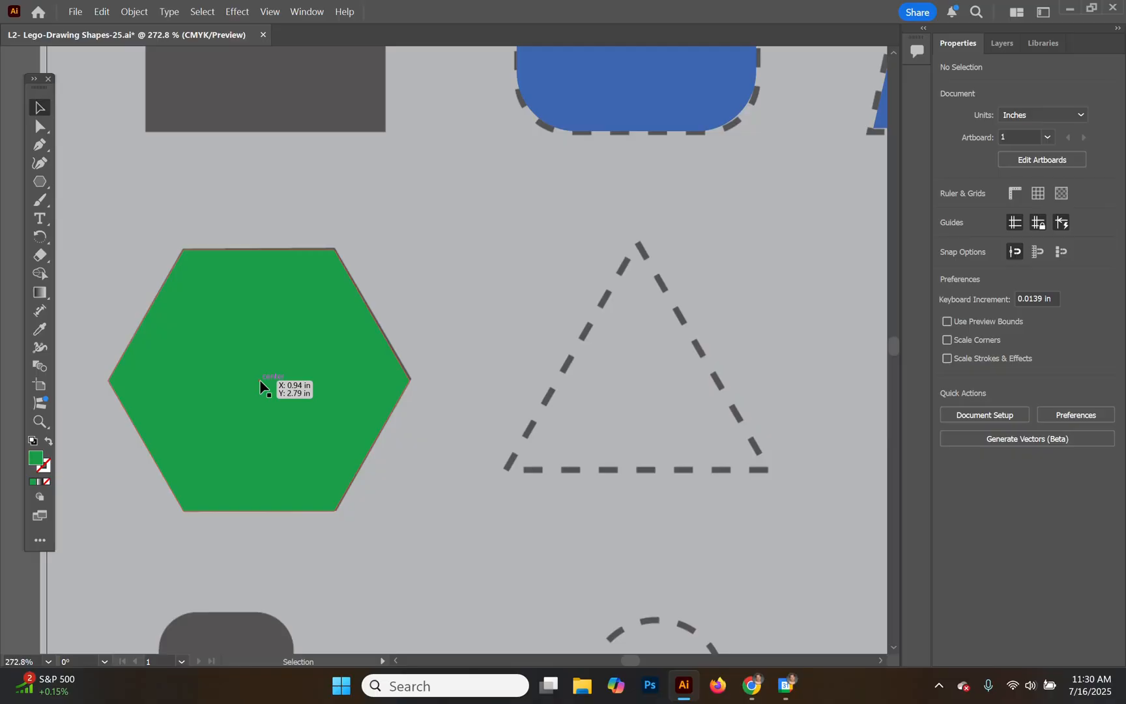
- Move the green hexagon onto the dashed triangle and reduce its number of sides to 3
{"action": "left_click_drag", "start_coordinate": [261, 386], "coordinate": [649, 366]}
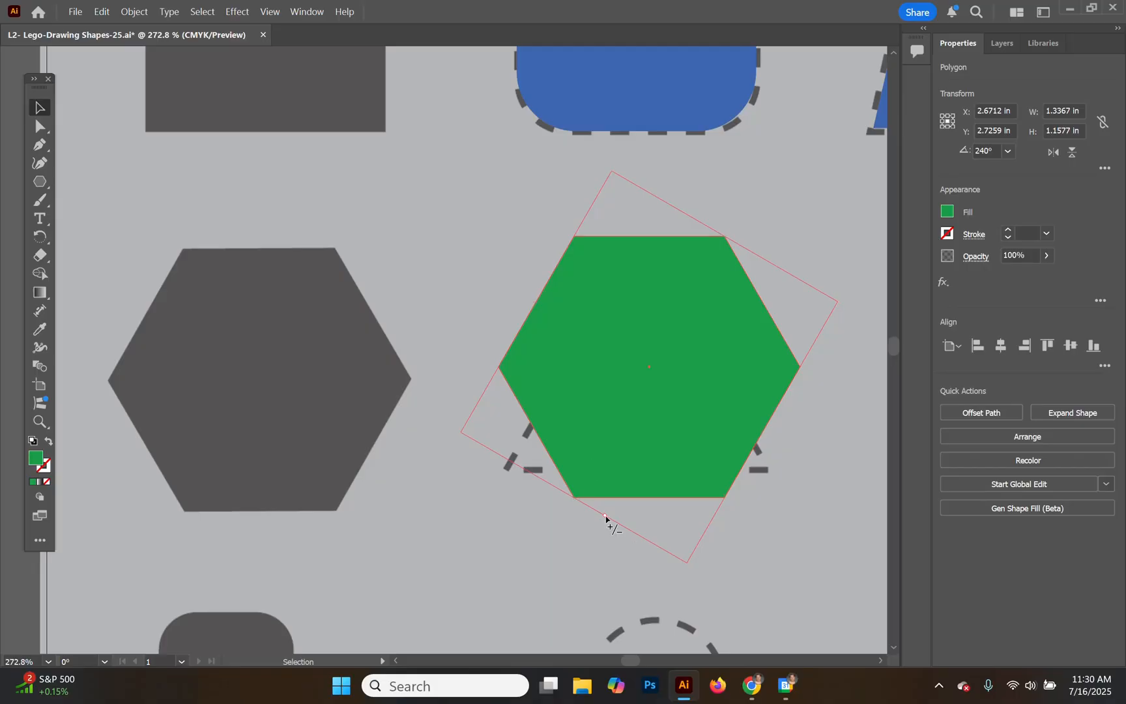
{"action": "left_click_drag", "start_coordinate": [605, 516], "coordinate": [655, 551]}
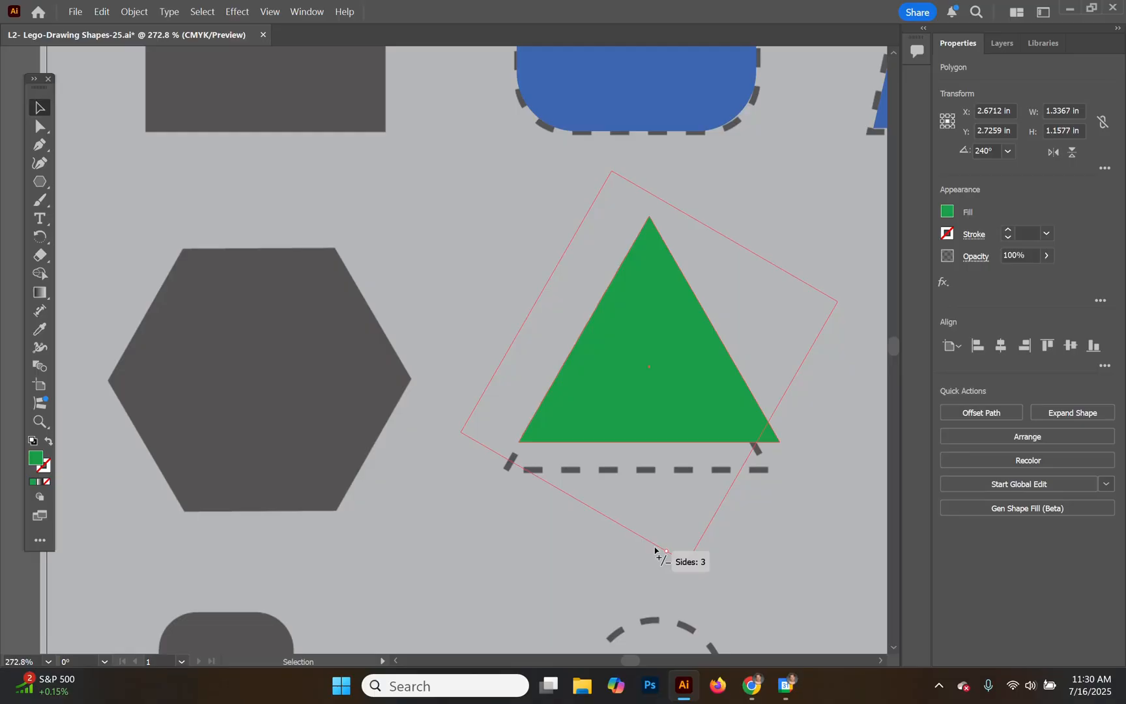
{"action": "mouse_move", "coordinate": [655, 550]}
{"action": "left_mouse_down"}
{"action": "mouse_move", "coordinate": [529, 478]}
{"action": "mouse_move", "coordinate": [663, 549]}
{"action": "left_mouse_up"}
- Align the green triangle's edges and corners with the dashed triangle guide
{"action": "left_click_drag", "start_coordinate": [651, 374], "coordinate": [639, 400]}
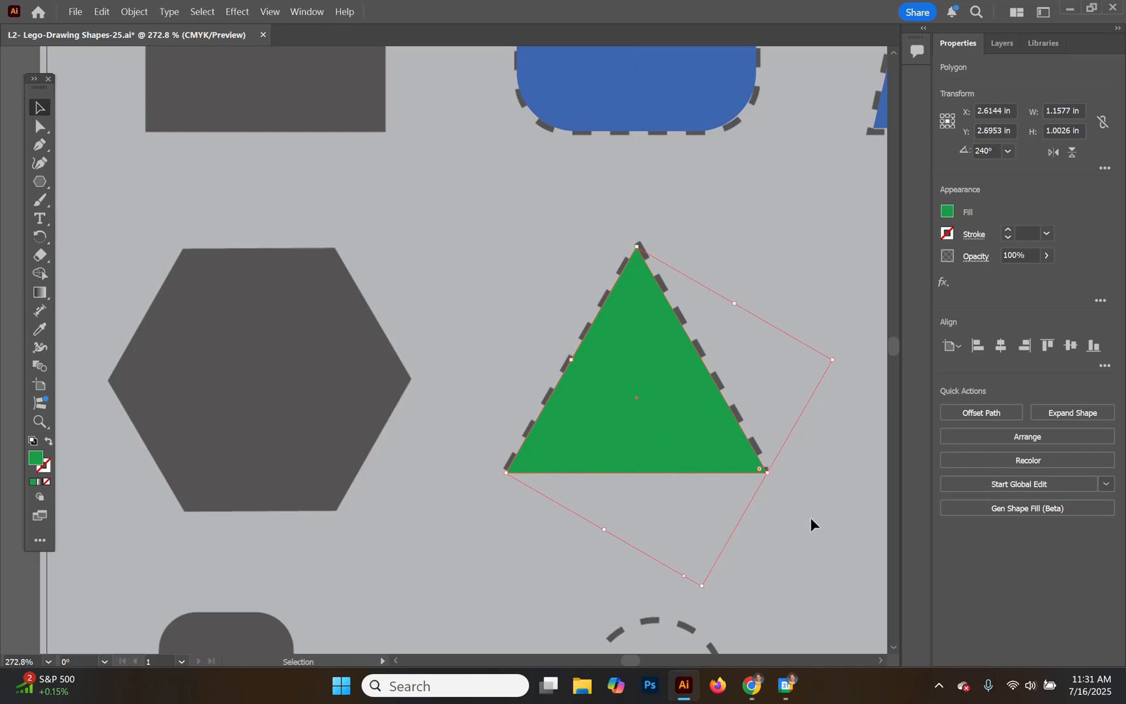
{"action": "left_click", "coordinate": [774, 580]}
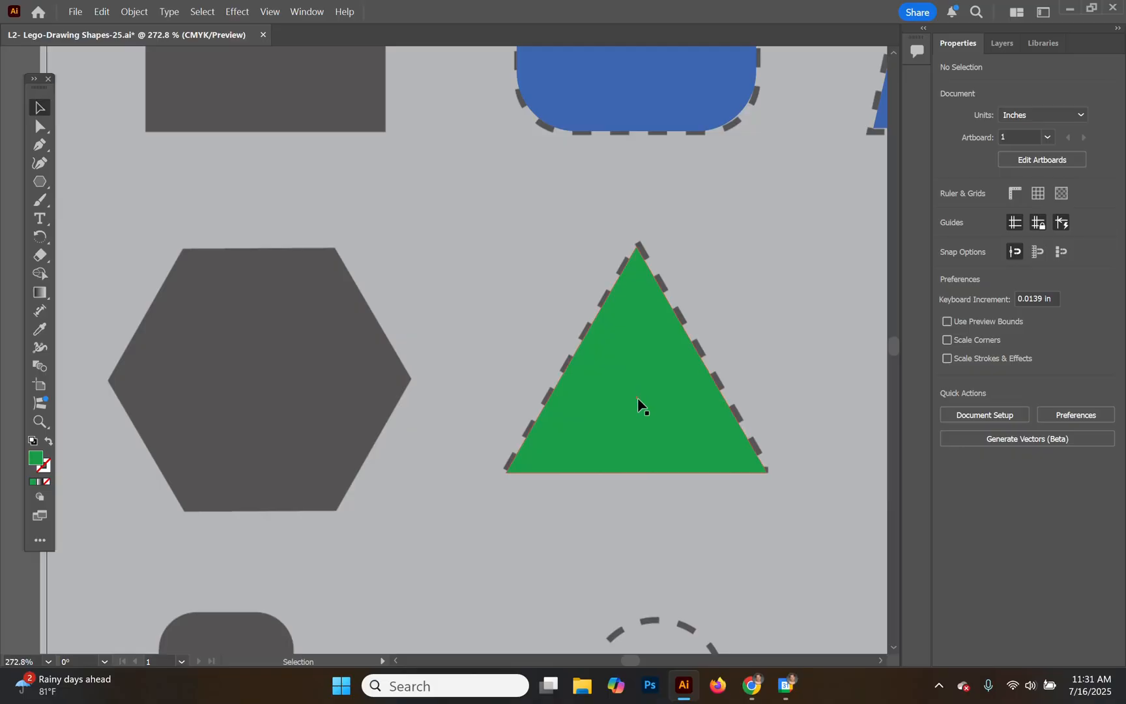
{"action": "left_click_drag", "start_coordinate": [638, 402], "coordinate": [638, 396]}
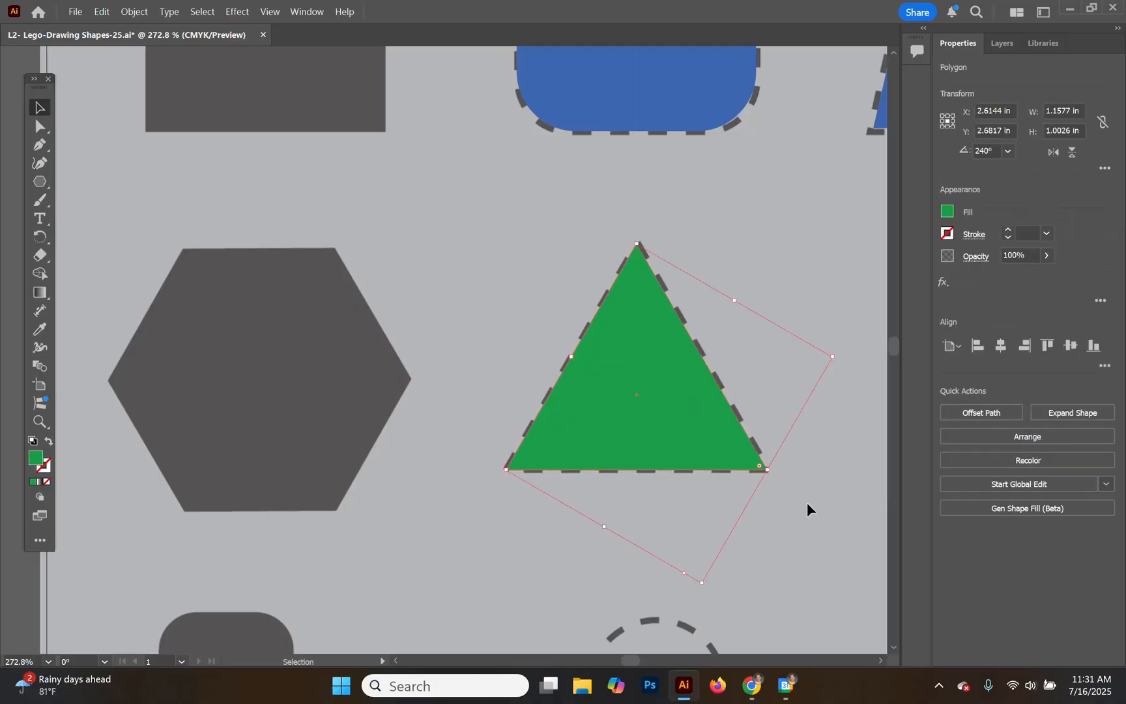
- Draw a red rectangle about 0.63 × 1.52 in over the gray rounded bar and round its corners to match
{"action": "scroll", "coordinate": [434, 492], "scroll_direction": "down", "scroll_amount": 5}
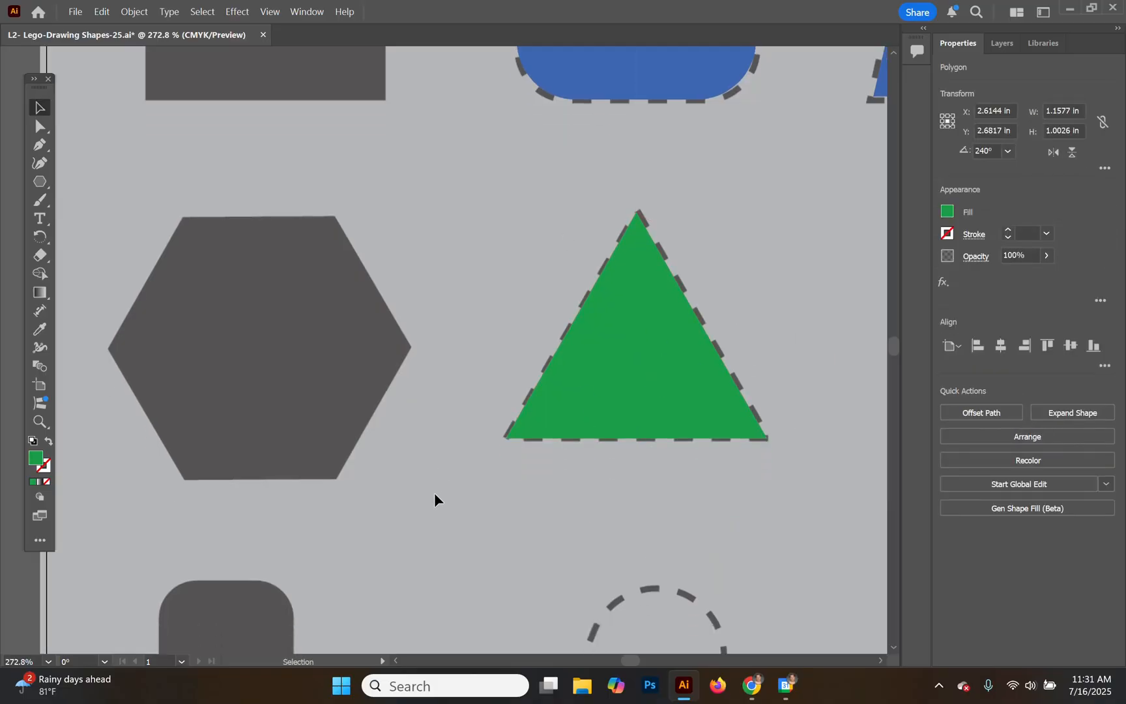
{"action": "scroll", "coordinate": [437, 492], "scroll_direction": "down", "scroll_amount": 2}
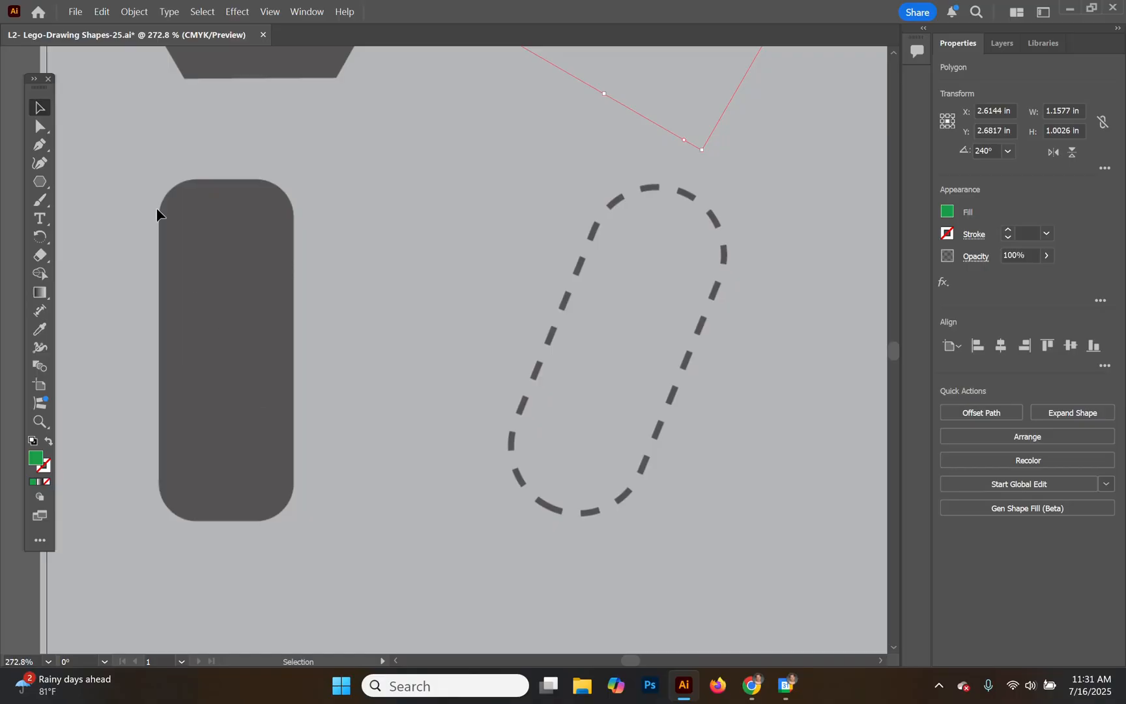
{"action": "left_click", "coordinate": [40, 182]}
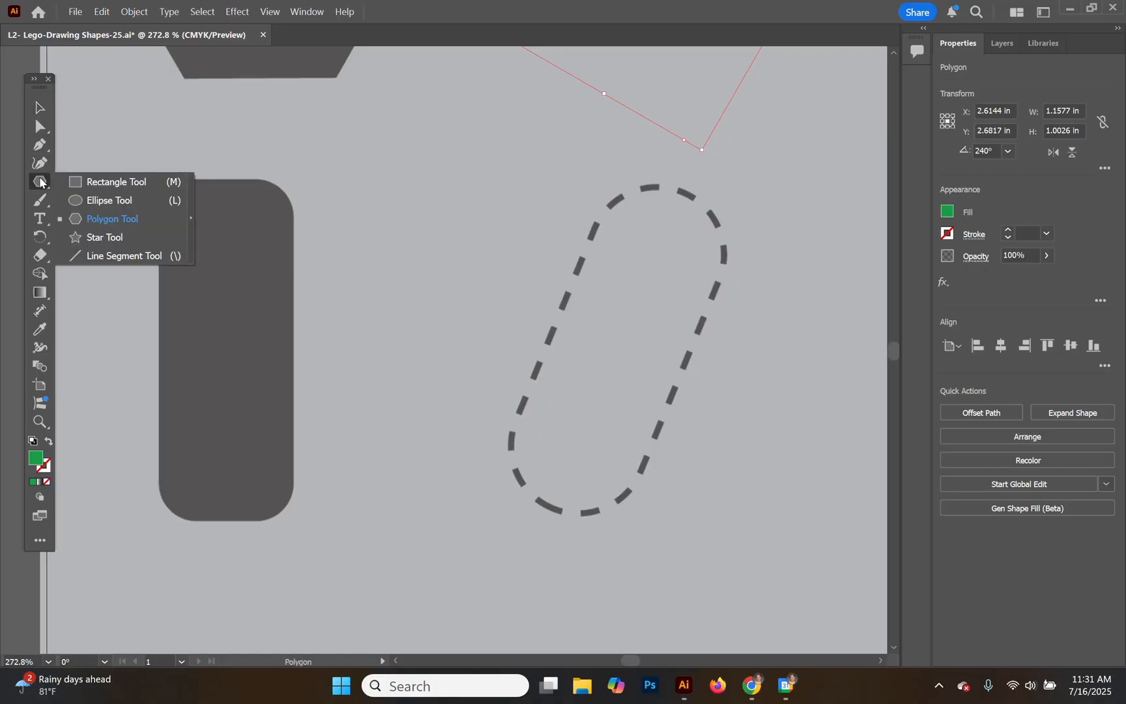
{"action": "left_click", "coordinate": [101, 183]}
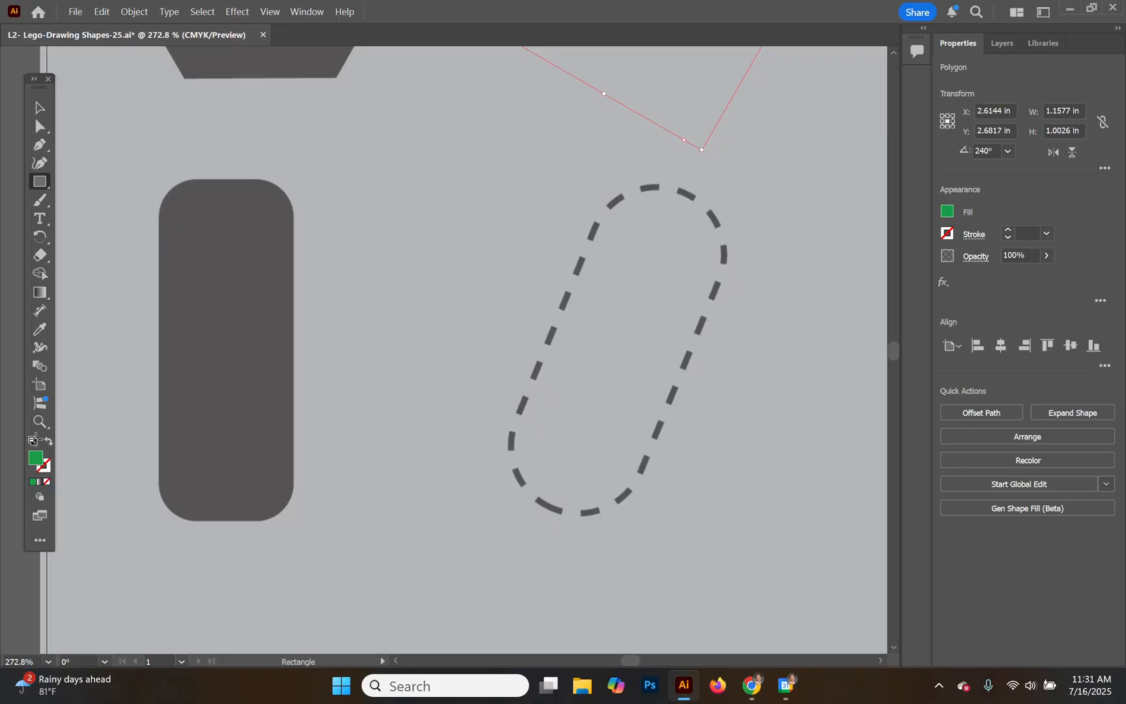
{"action": "left_click", "coordinate": [949, 213]}
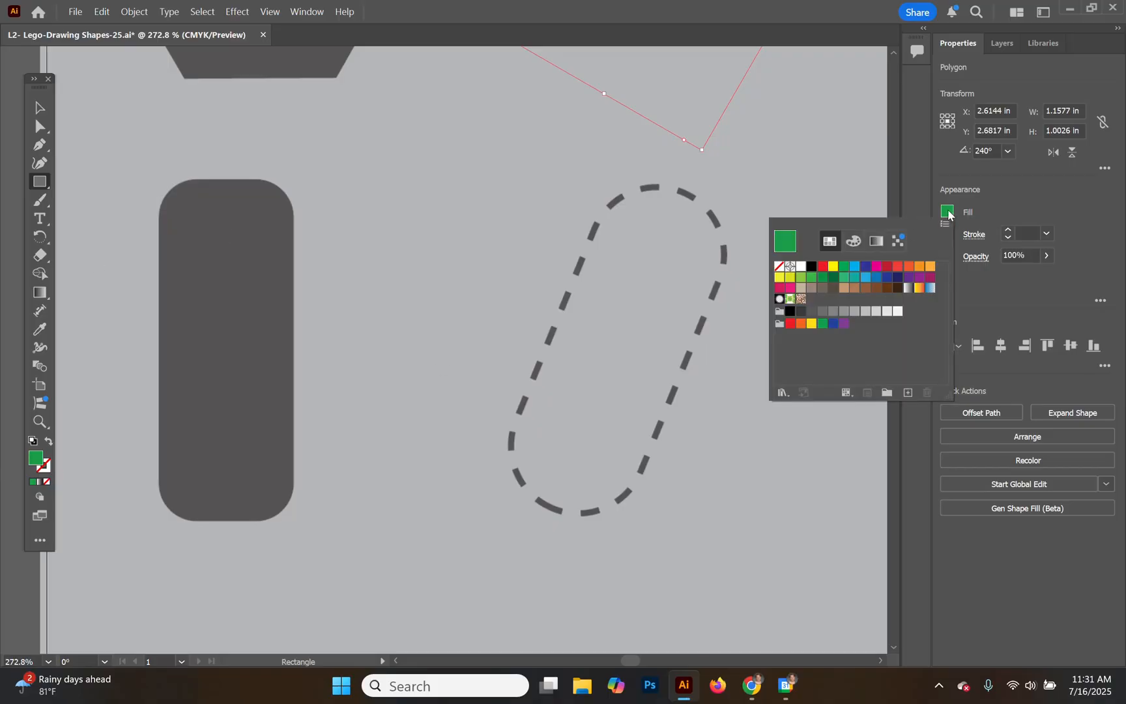
{"action": "left_click", "coordinate": [898, 267]}
{"action": "left_click", "coordinate": [37, 110]}
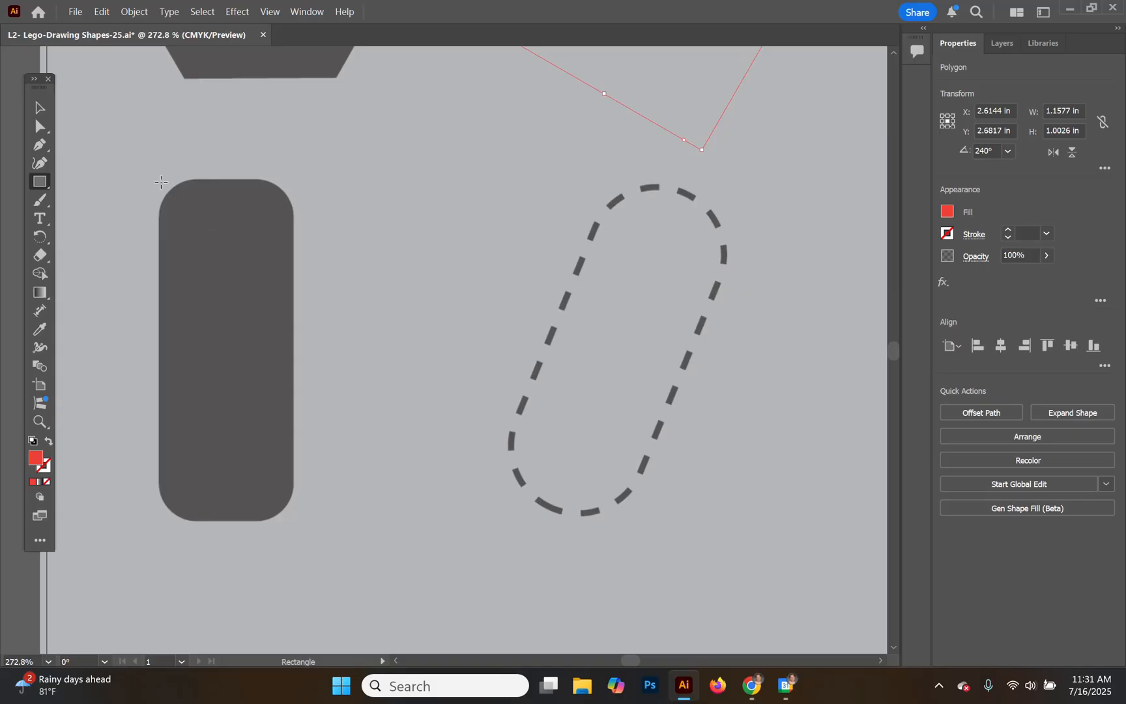
{"action": "left_click_drag", "start_coordinate": [155, 179], "coordinate": [297, 520]}
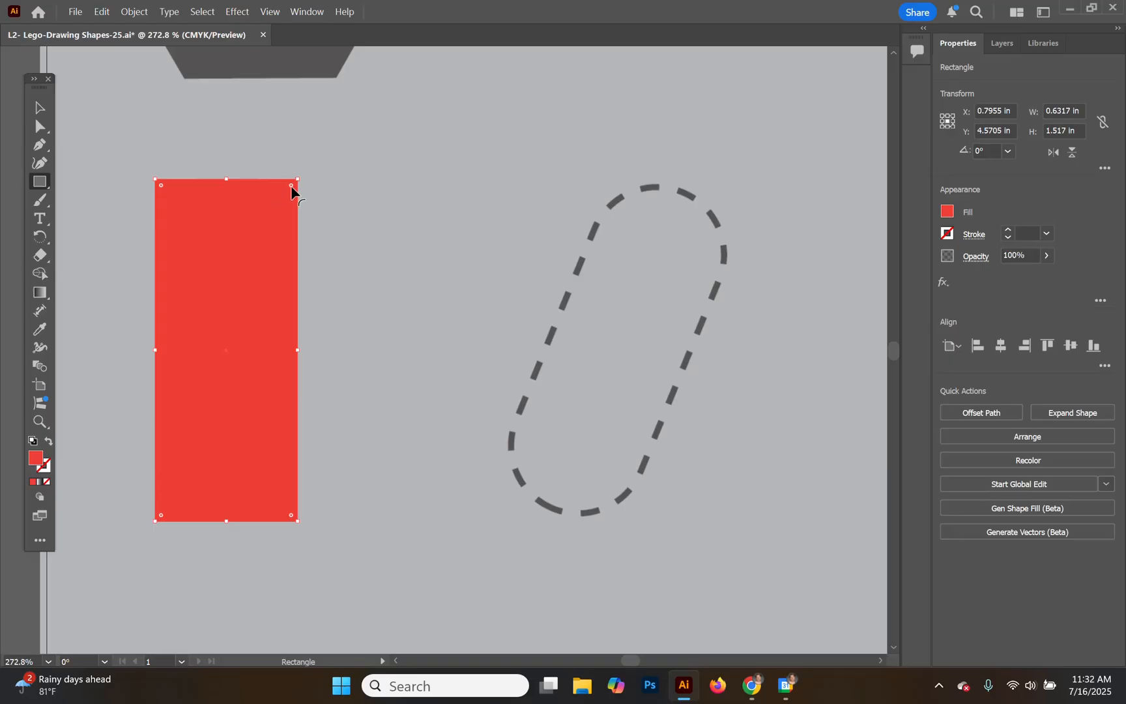
{"action": "left_click_drag", "start_coordinate": [291, 187], "coordinate": [272, 254]}
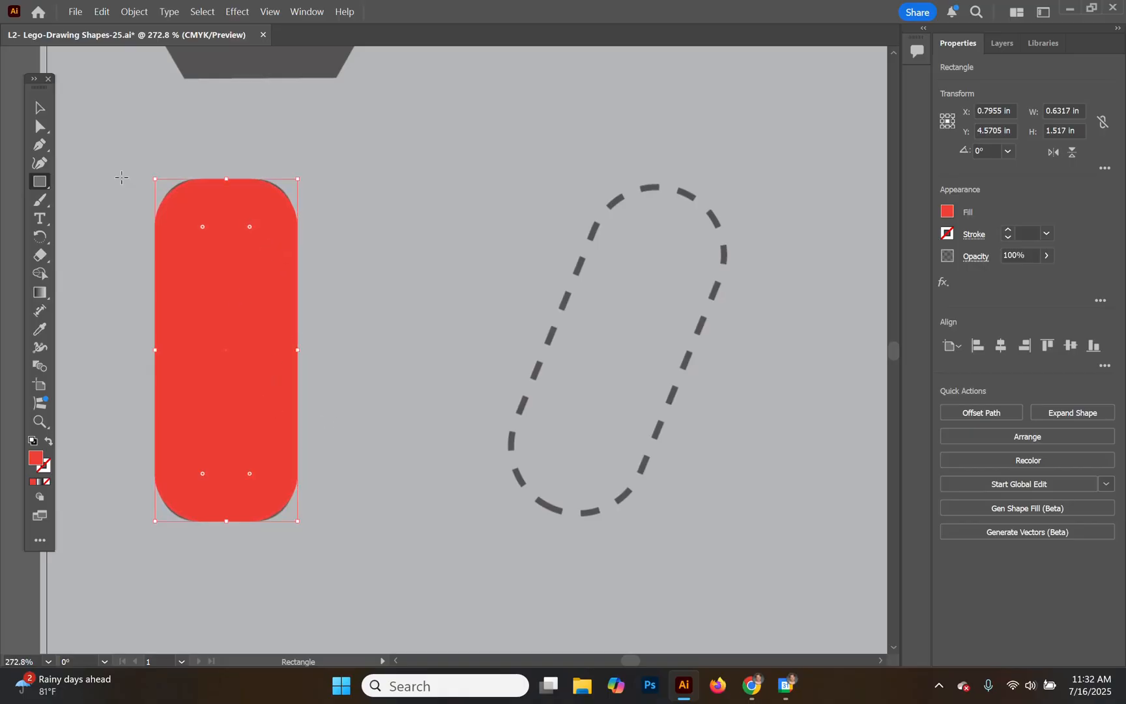
- Move the red rounded rectangle onto the slanted dashed capsule and rotate it to about 338° to match the guide's tilt
{"action": "left_click", "coordinate": [36, 109]}
{"action": "left_click_drag", "start_coordinate": [226, 354], "coordinate": [595, 337]}
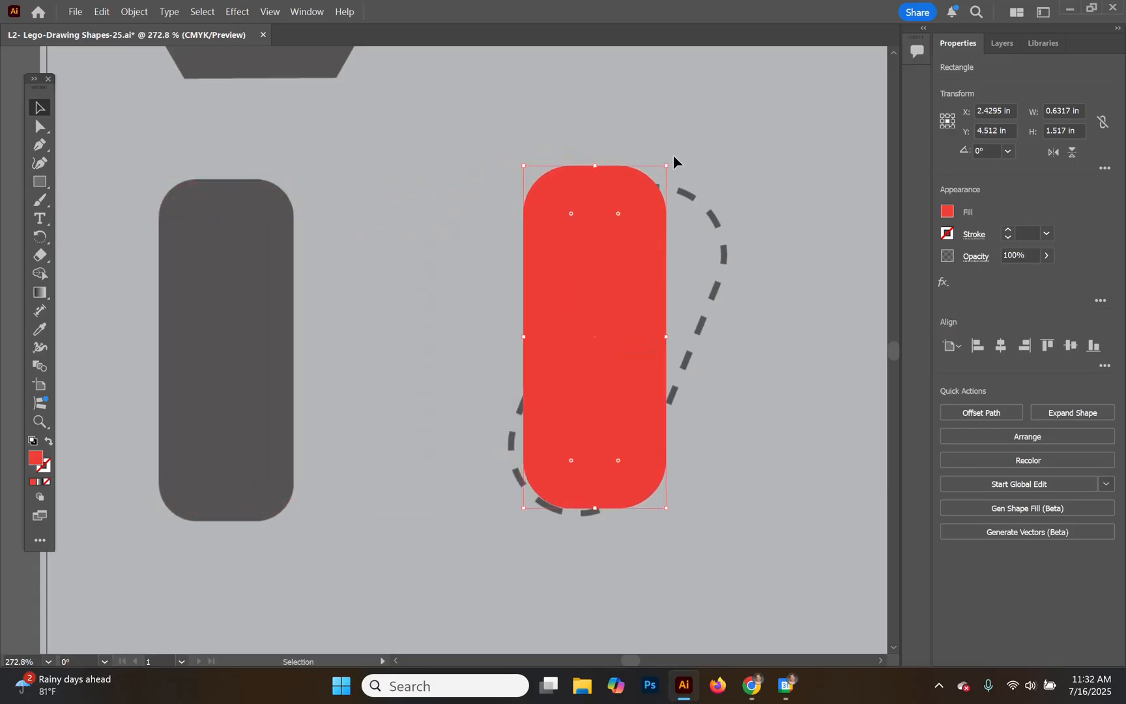
{"action": "left_click_drag", "start_coordinate": [669, 166], "coordinate": [718, 199]}
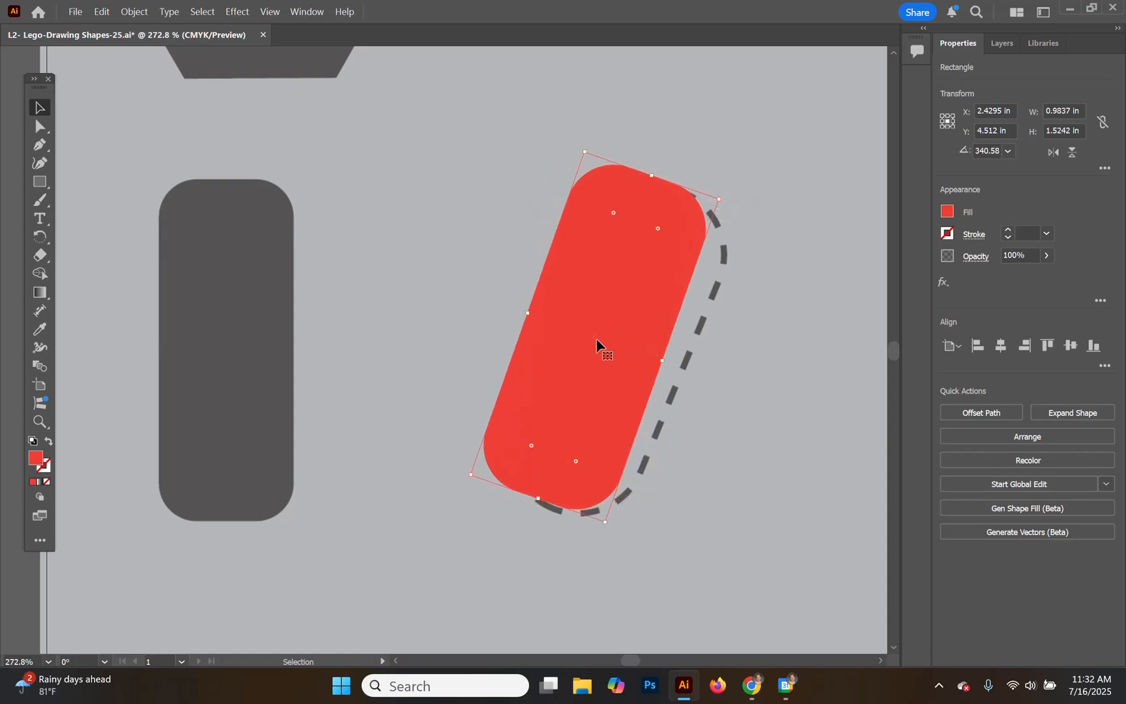
{"action": "left_click_drag", "start_coordinate": [595, 344], "coordinate": [616, 354]}
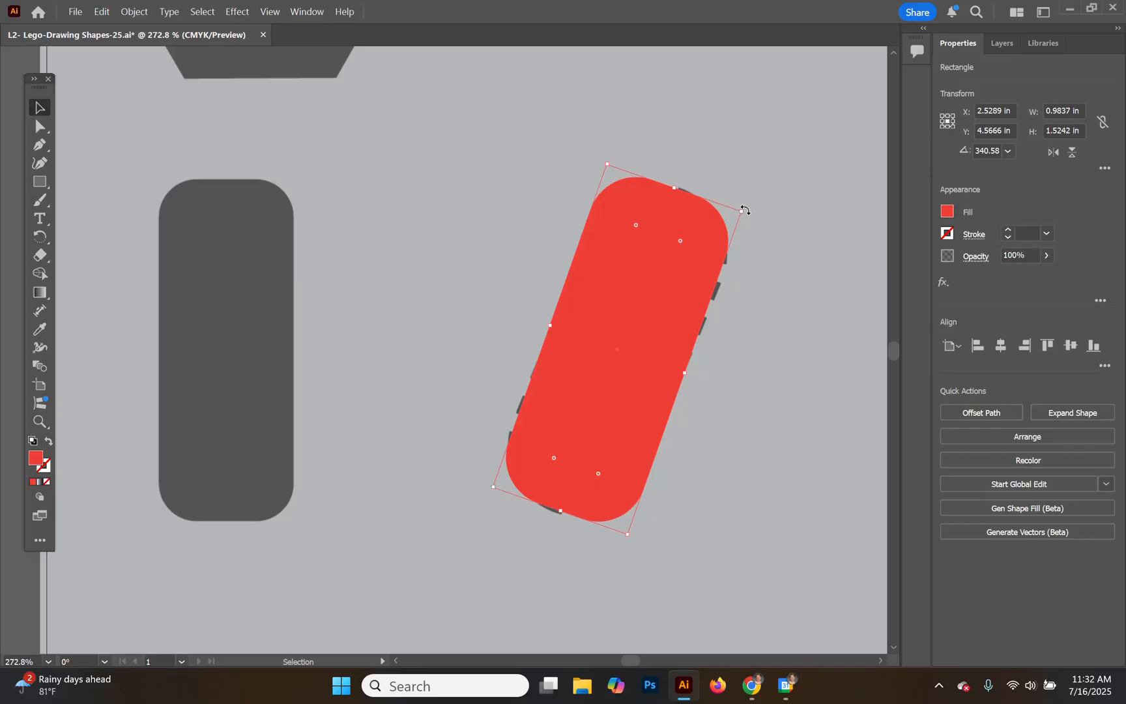
{"action": "left_click_drag", "start_coordinate": [745, 210], "coordinate": [746, 221]}
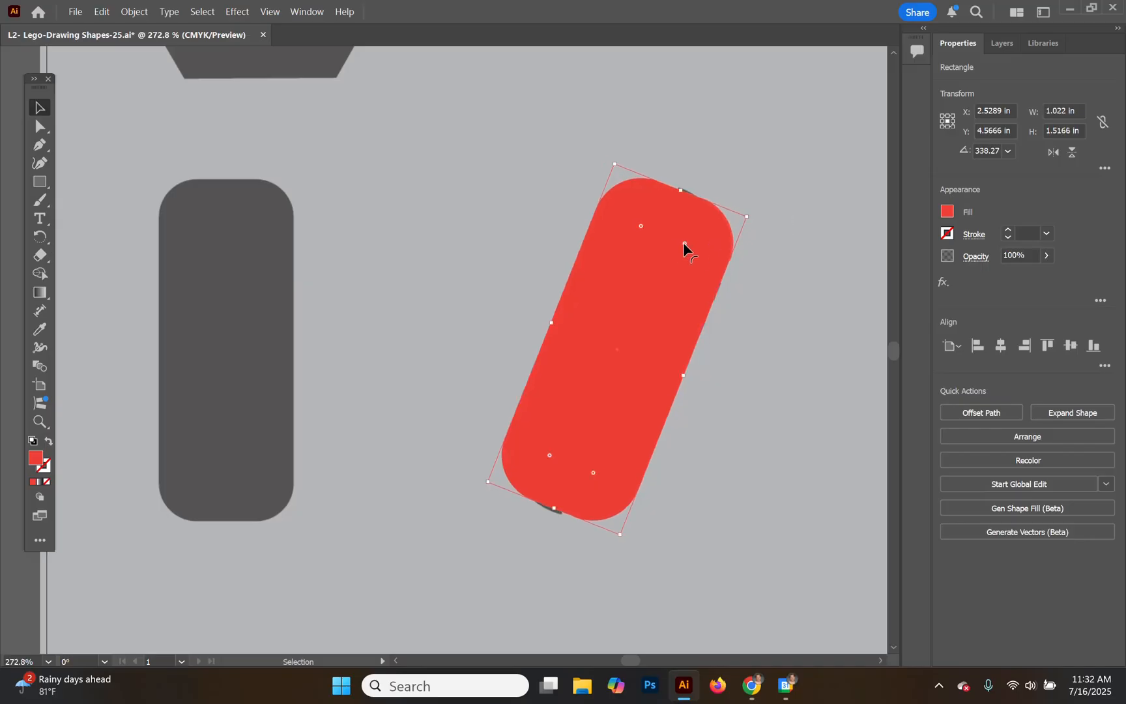
- Round the tilted red shape's corners fully to form a capsule matching the dashed guide, and deselect it
{"action": "left_click_drag", "start_coordinate": [684, 246], "coordinate": [645, 288]}
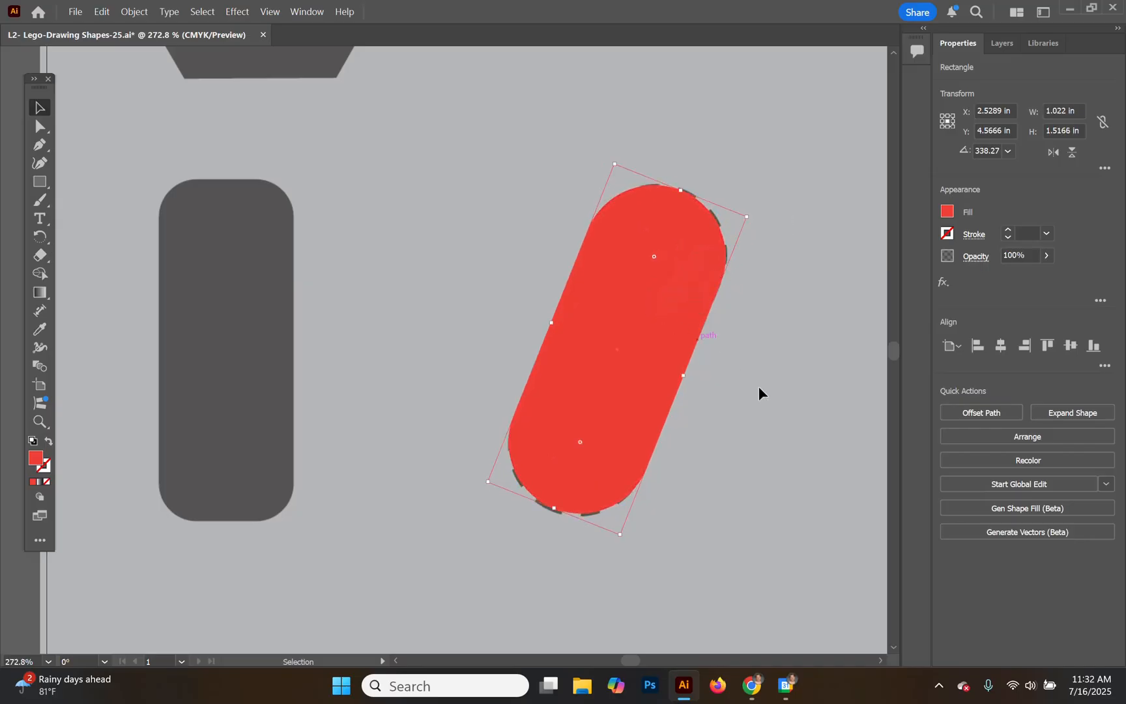
{"action": "left_click", "coordinate": [756, 450]}
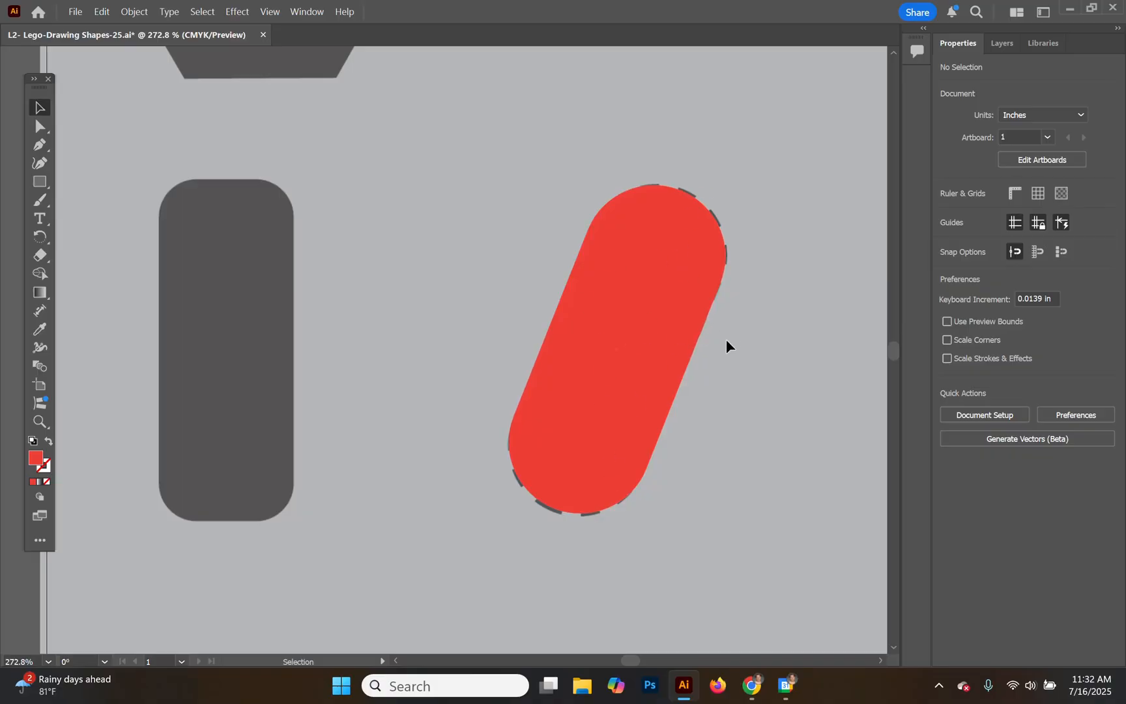
{"action": "scroll", "coordinate": [807, 400], "scroll_direction": "down", "scroll_amount": 3}
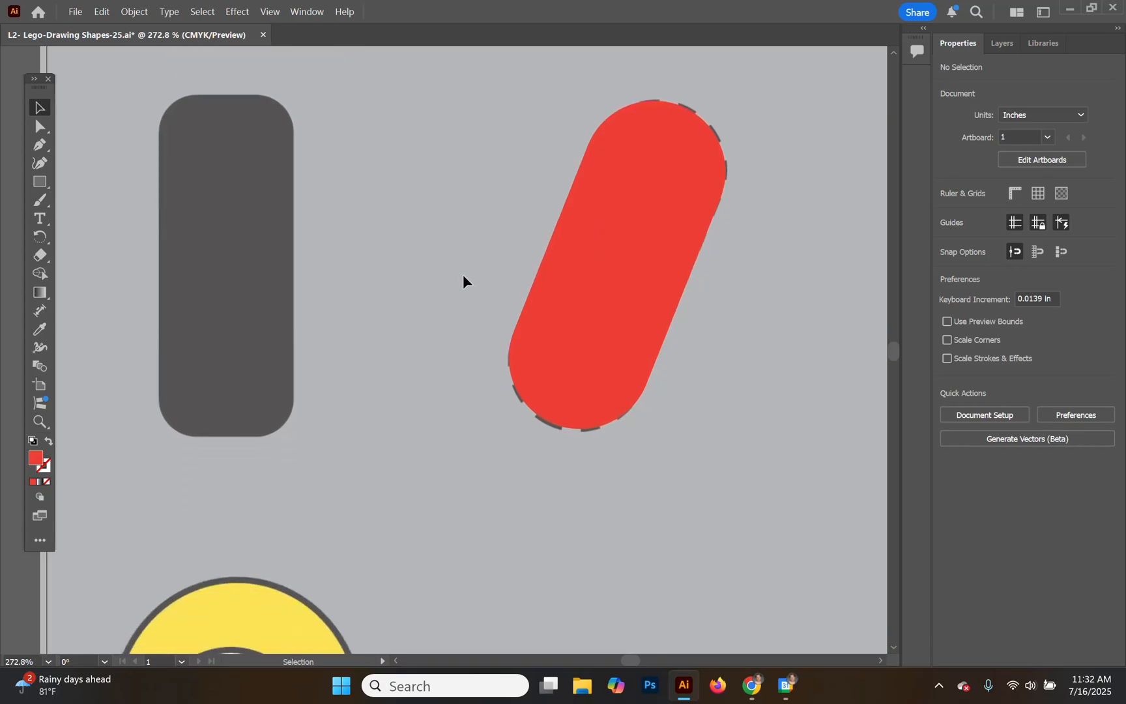
{"action": "scroll", "coordinate": [559, 304], "scroll_direction": "up", "scroll_amount": 2}
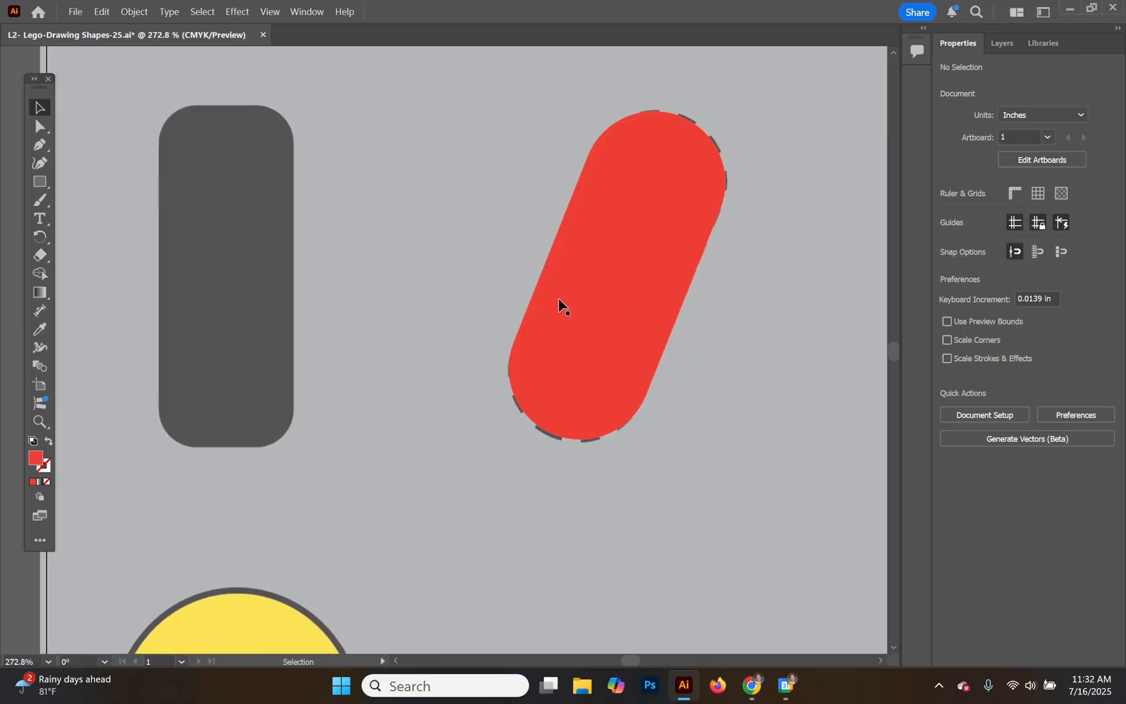
- Recolor the red triangle over the dashed triangle guide with a green fill swatch
{"action": "scroll", "coordinate": [560, 305], "scroll_direction": "up", "scroll_amount": 10}
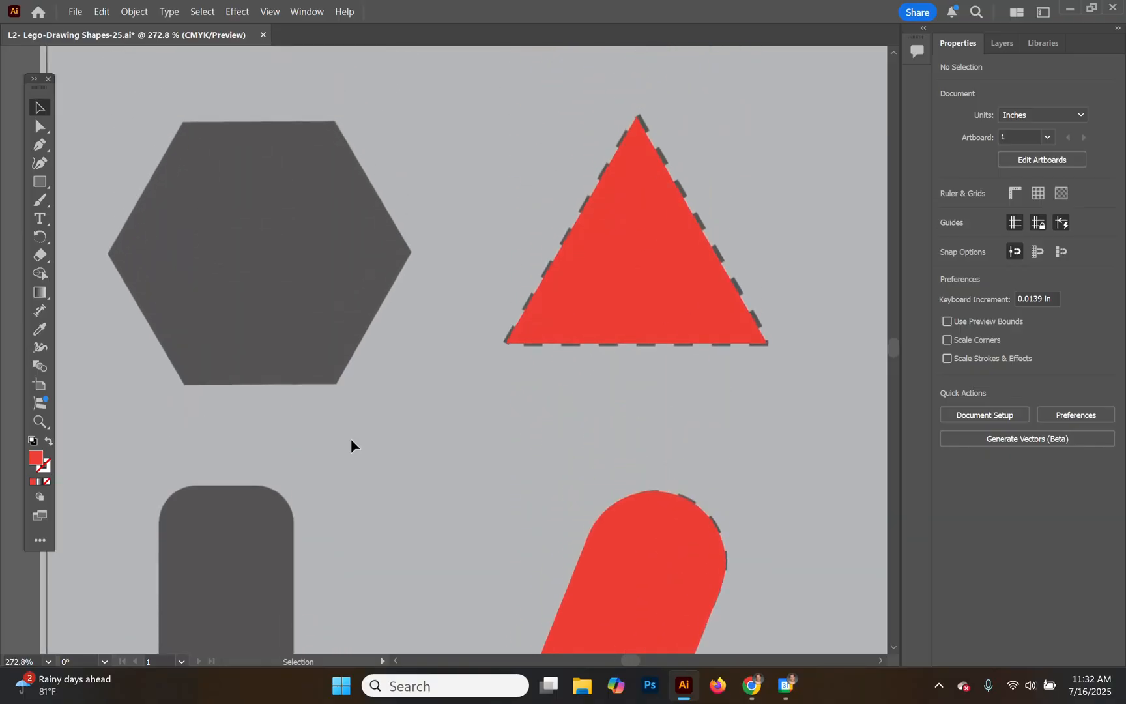
{"action": "left_click", "coordinate": [651, 244]}
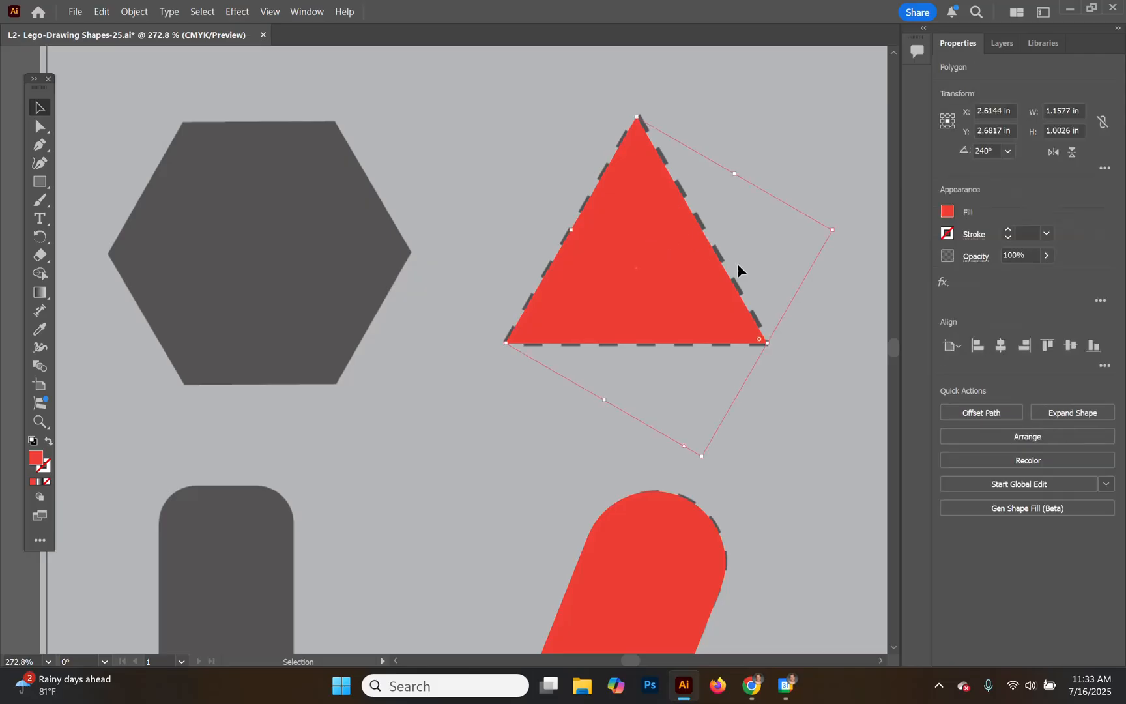
{"action": "left_click", "coordinate": [948, 213]}
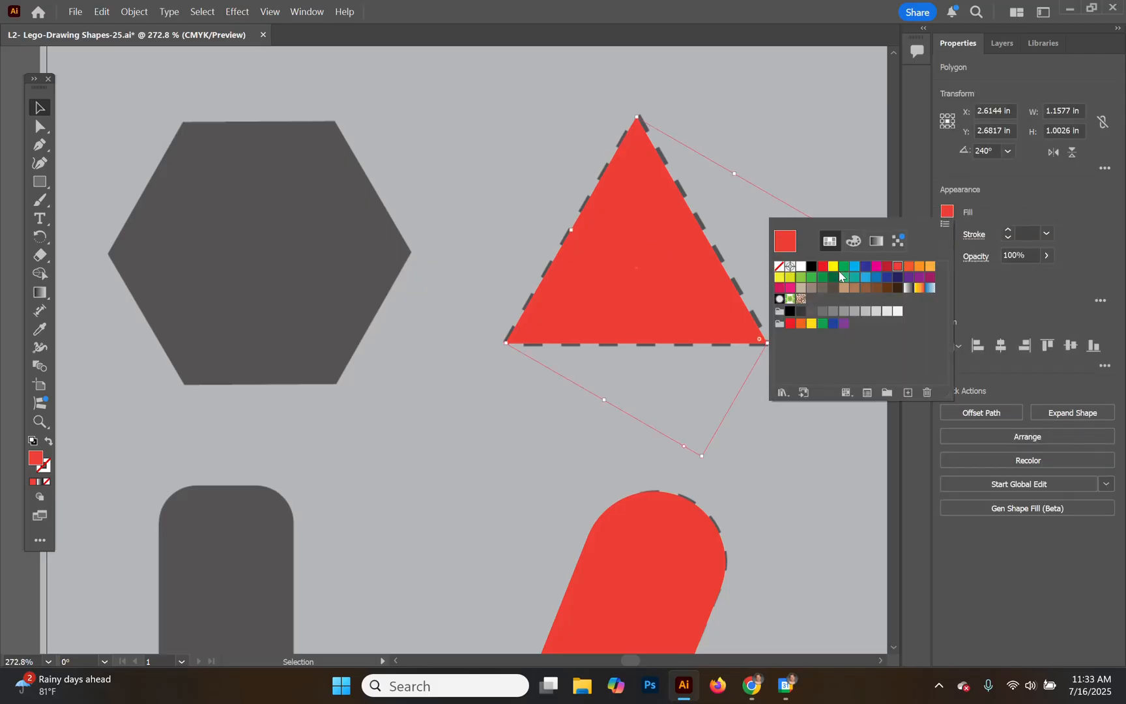
{"action": "left_click", "coordinate": [823, 278]}
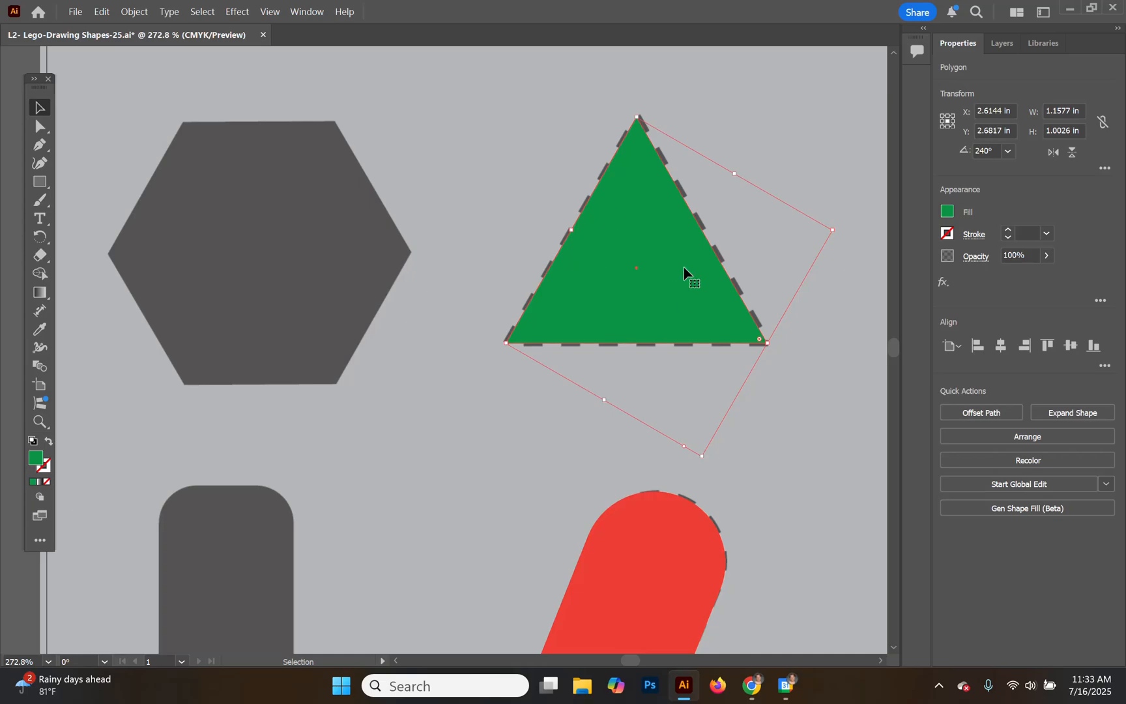
- Move the red capsule up so it overlaps the lower part of the green triangle, and show the document's layers
{"action": "scroll", "coordinate": [794, 427], "scroll_direction": "down", "scroll_amount": 5}
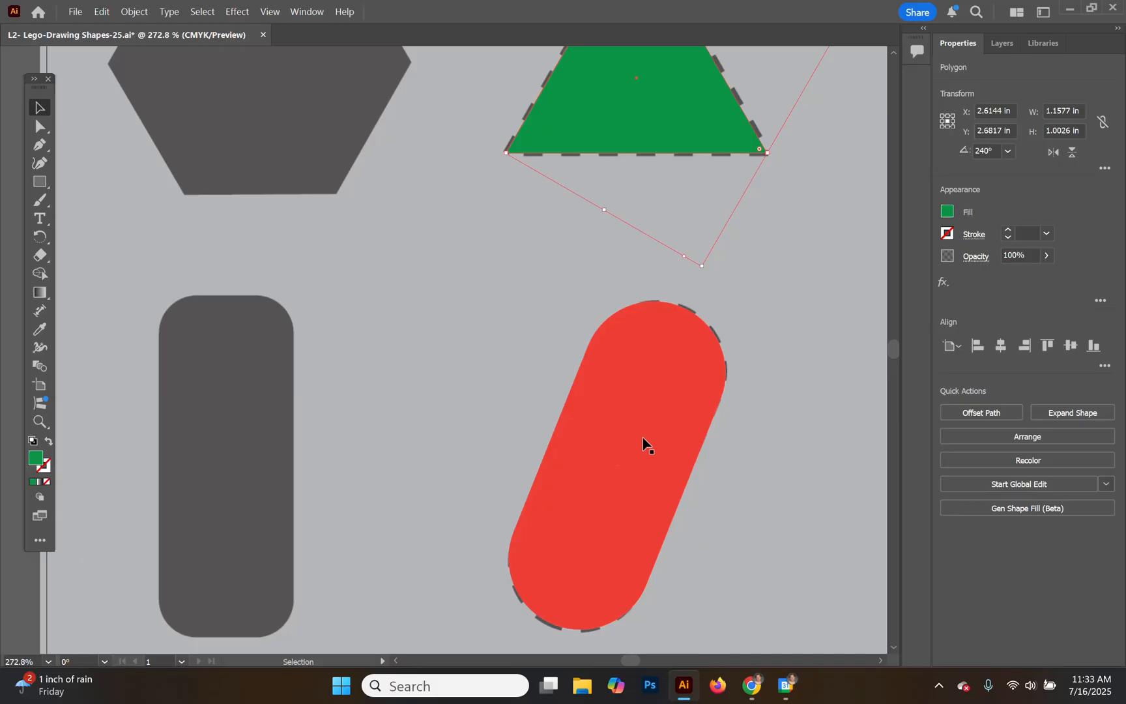
{"action": "left_click_drag", "start_coordinate": [630, 438], "coordinate": [617, 208]}
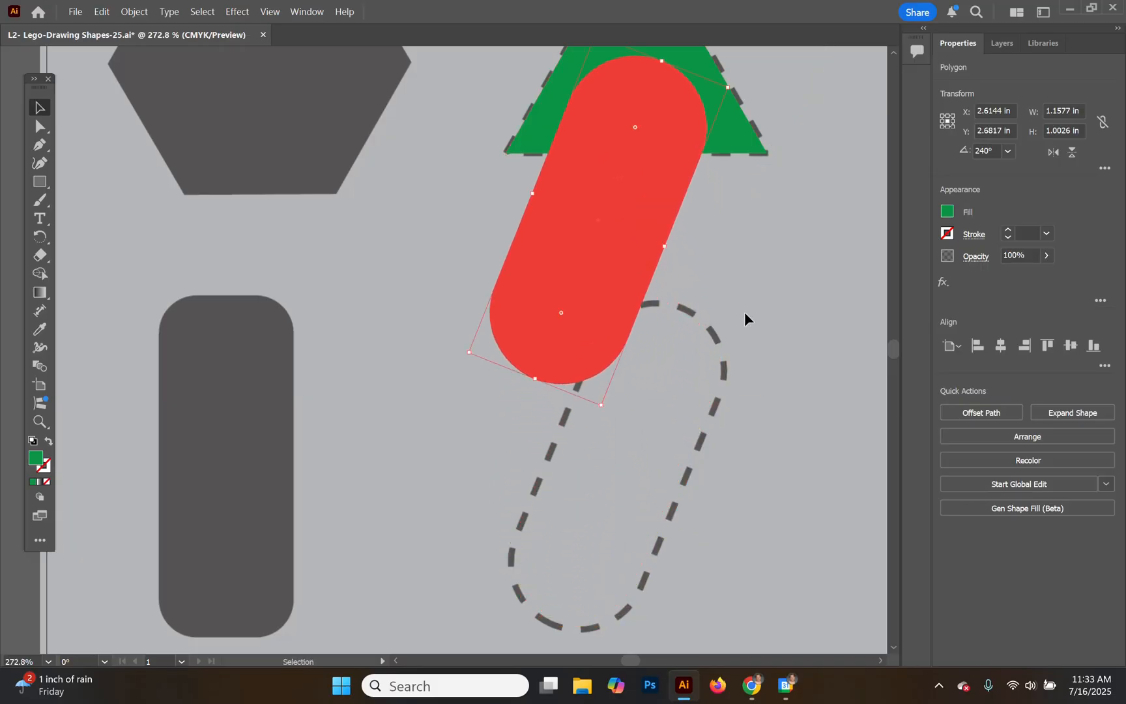
{"action": "scroll", "coordinate": [744, 323], "scroll_direction": "up", "scroll_amount": 5}
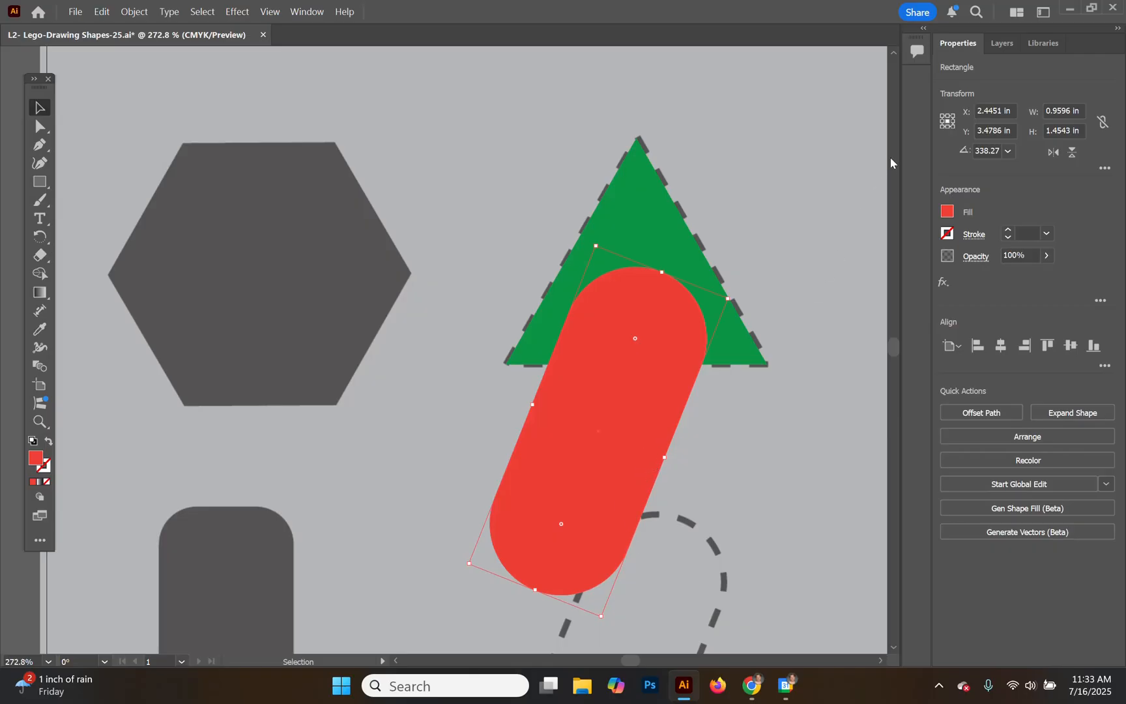
{"action": "left_click", "coordinate": [1002, 46]}
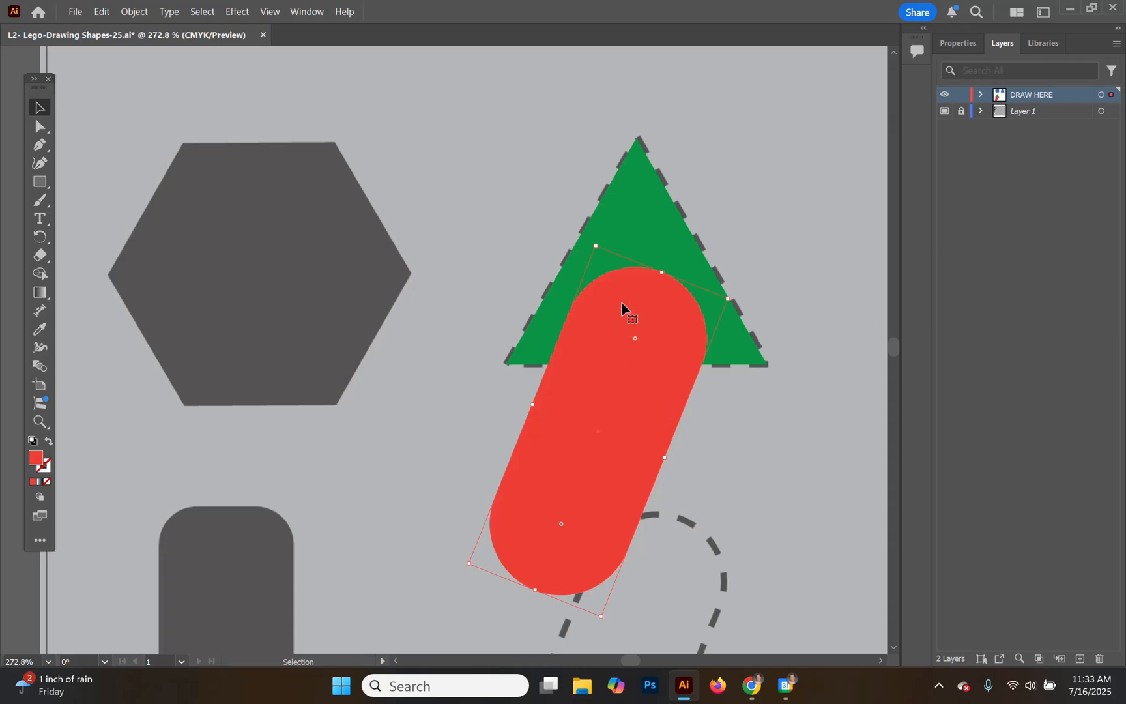
{"action": "scroll", "coordinate": [669, 264], "scroll_direction": "up", "scroll_amount": 5}
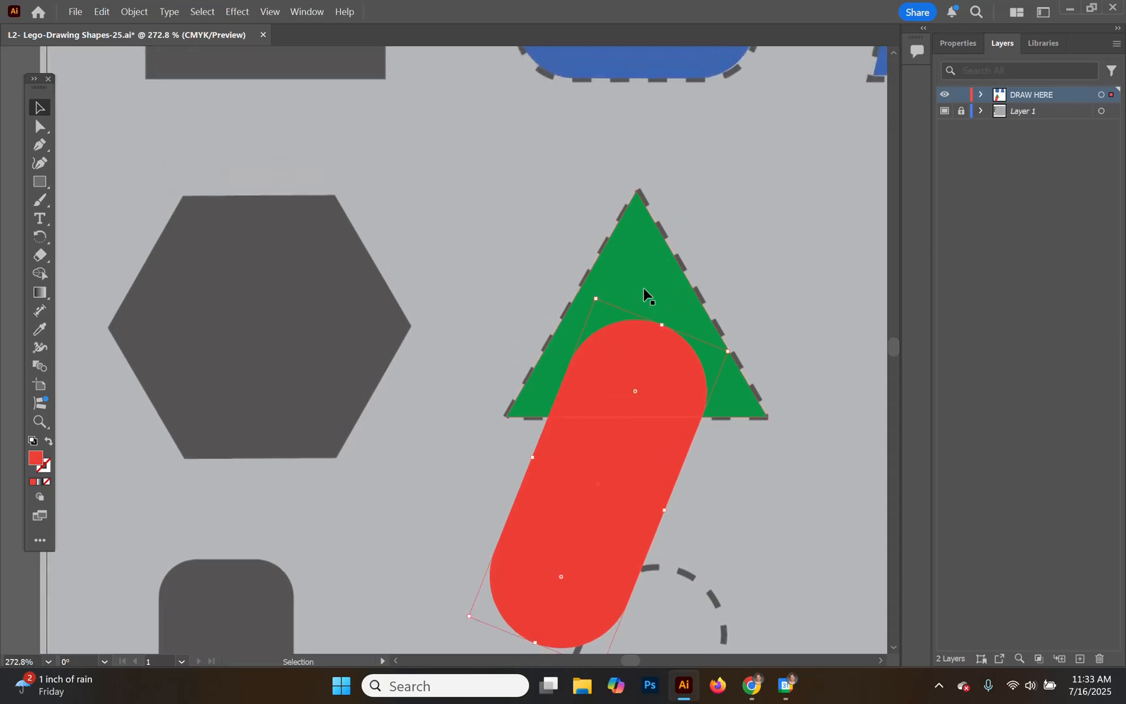
- Move the green triangle up over the blue rounded shape and back onto its dashed guide
{"action": "left_click_drag", "start_coordinate": [629, 357], "coordinate": [633, 142]}
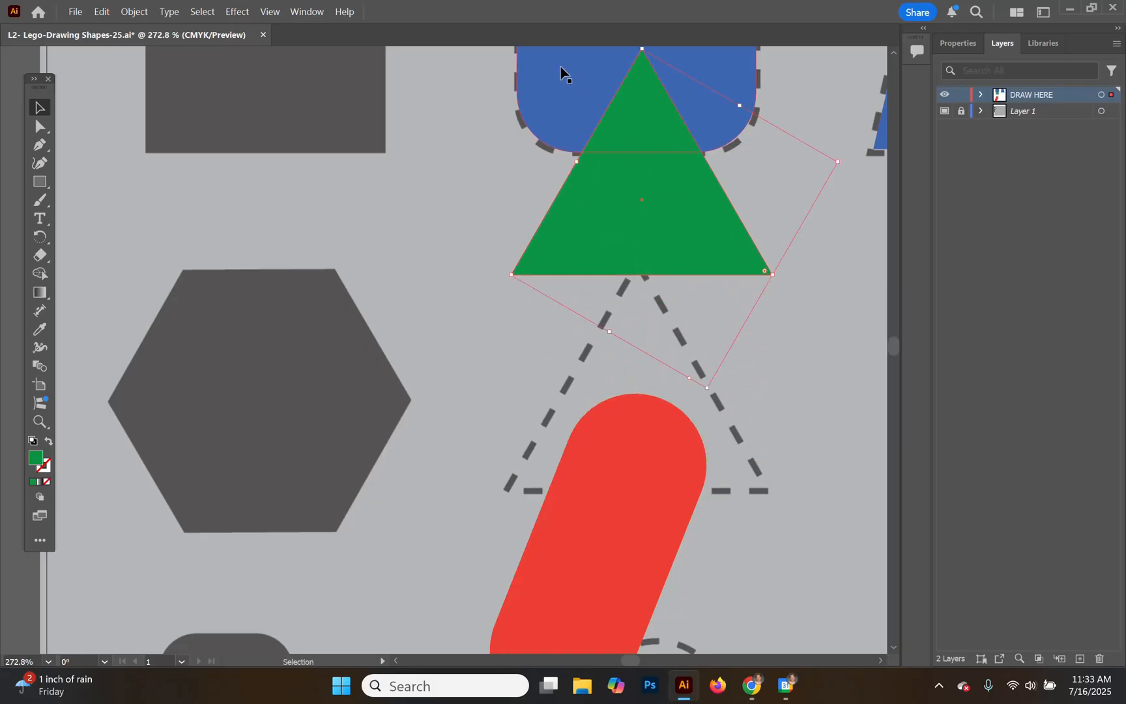
{"action": "left_click_drag", "start_coordinate": [643, 203], "coordinate": [639, 419]}
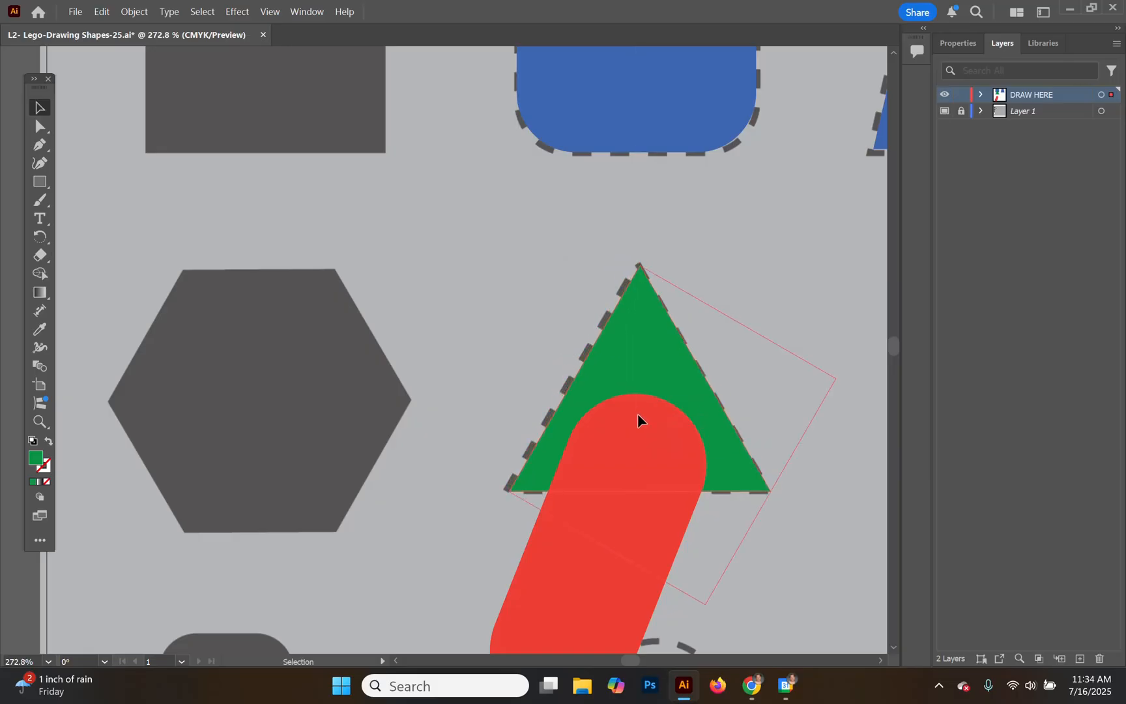
{"action": "scroll", "coordinate": [868, 478], "scroll_direction": "down", "scroll_amount": 4}
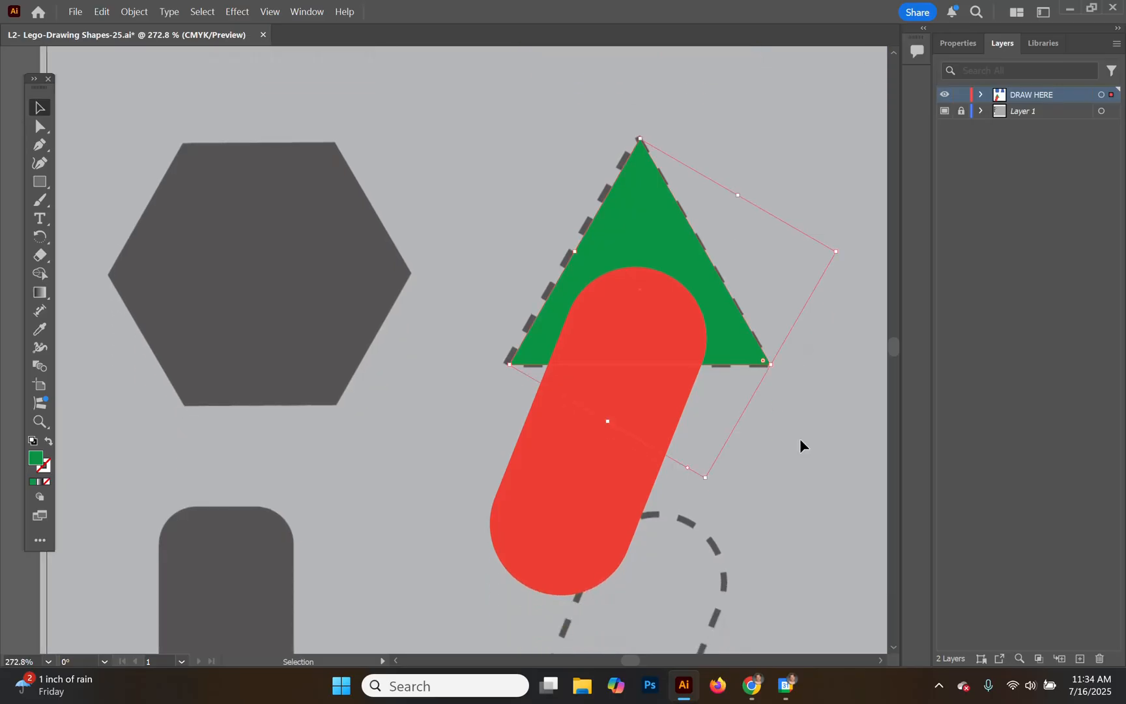
- Bring the green triangle to the front so it covers the top of the red capsule
{"action": "right_click", "coordinate": [635, 228]}
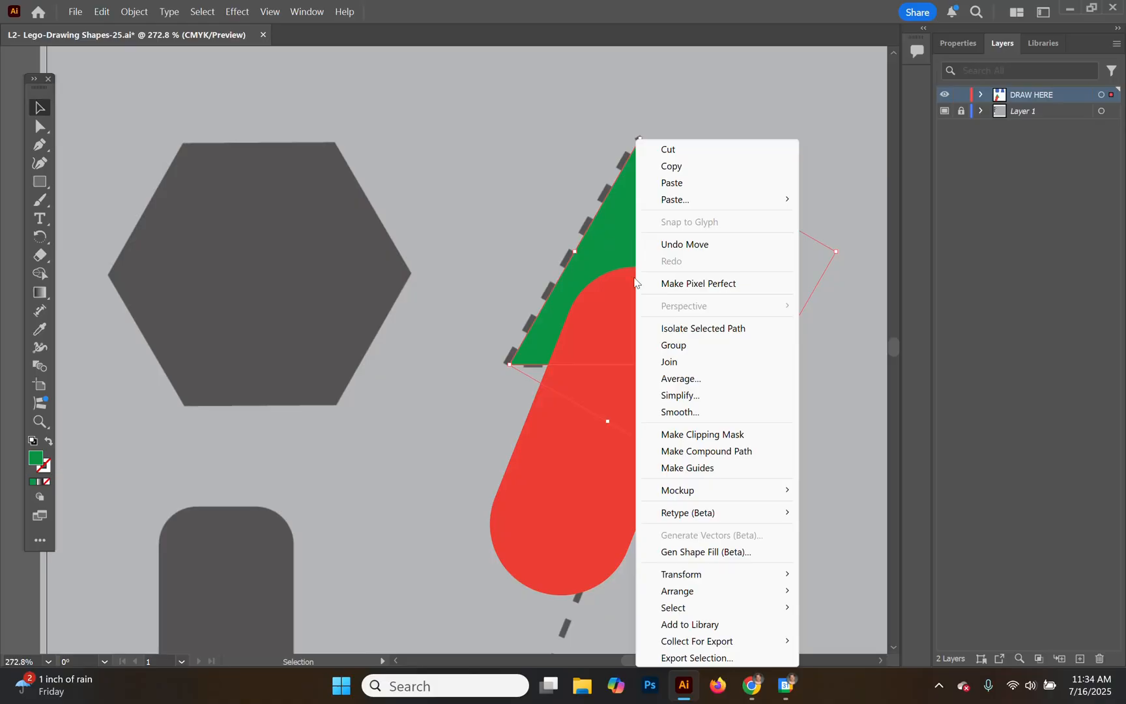
{"action": "mouse_move", "coordinate": [671, 596]}
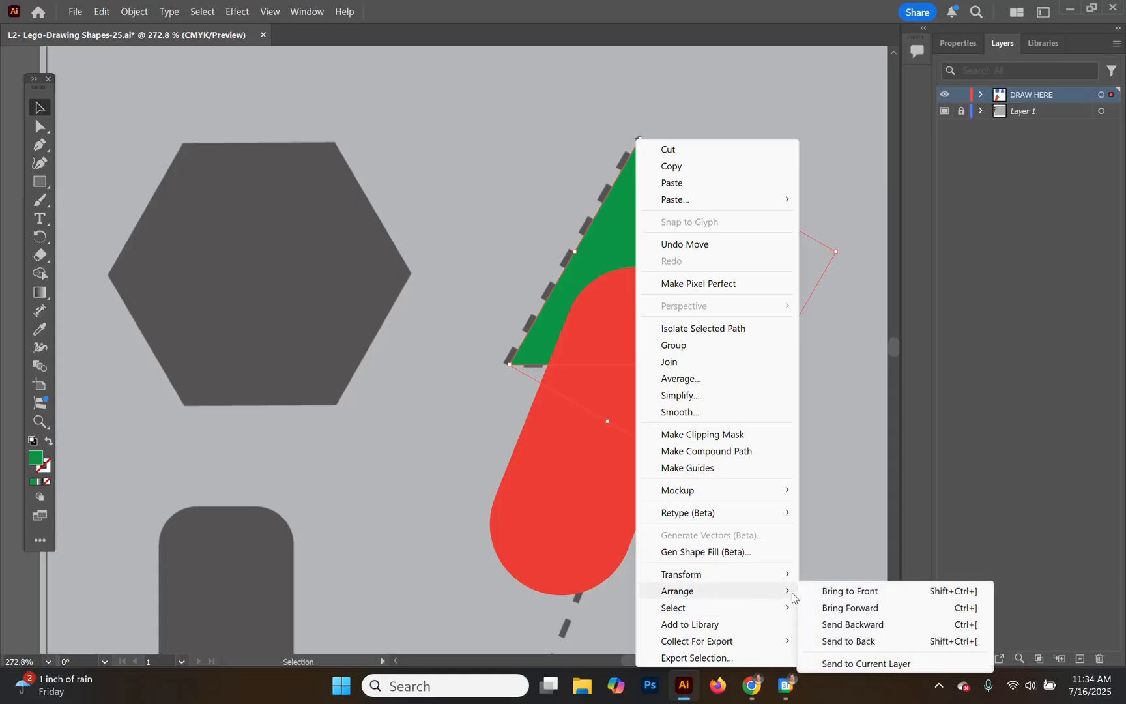
{"action": "left_click", "coordinate": [837, 593]}
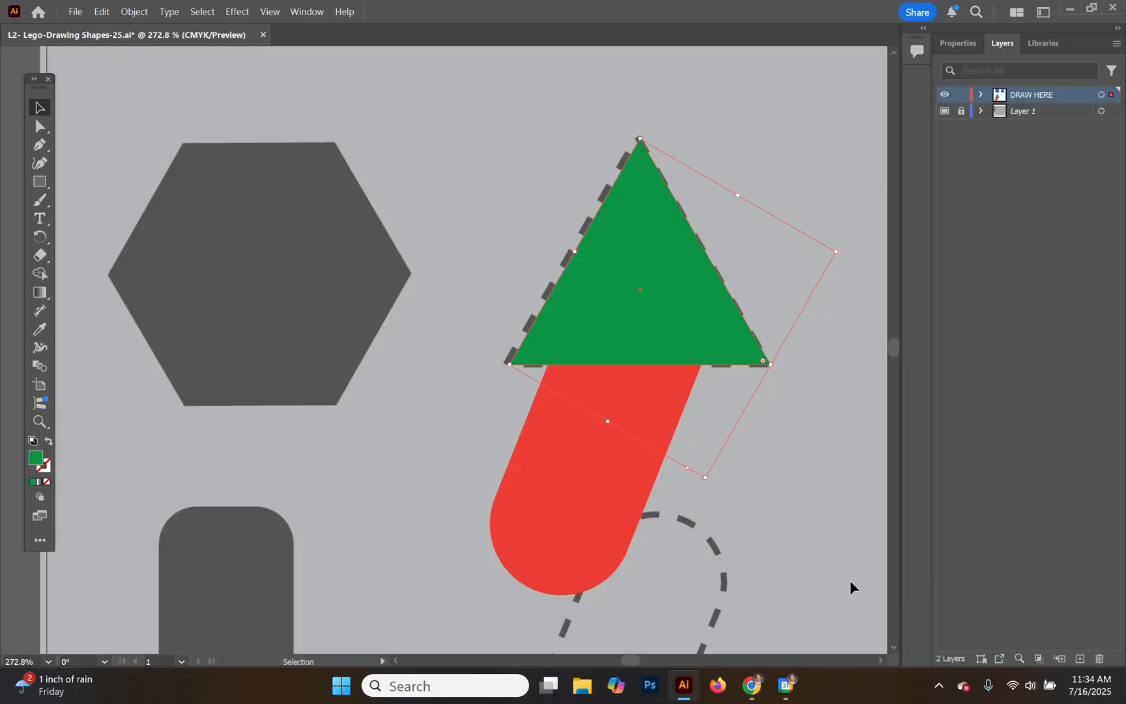
- Bring the red capsule to the front of the stacking order, and send it to the back behind the green triangle
{"action": "left_click", "coordinate": [590, 480]}
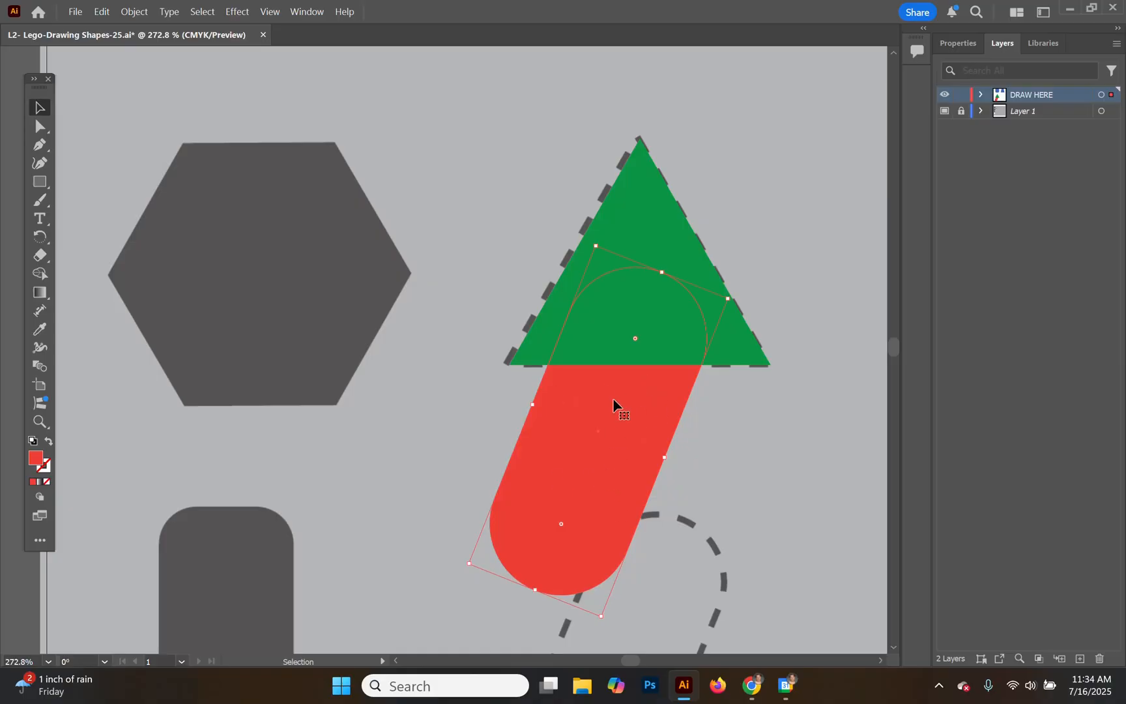
{"action": "right_click", "coordinate": [626, 419]}
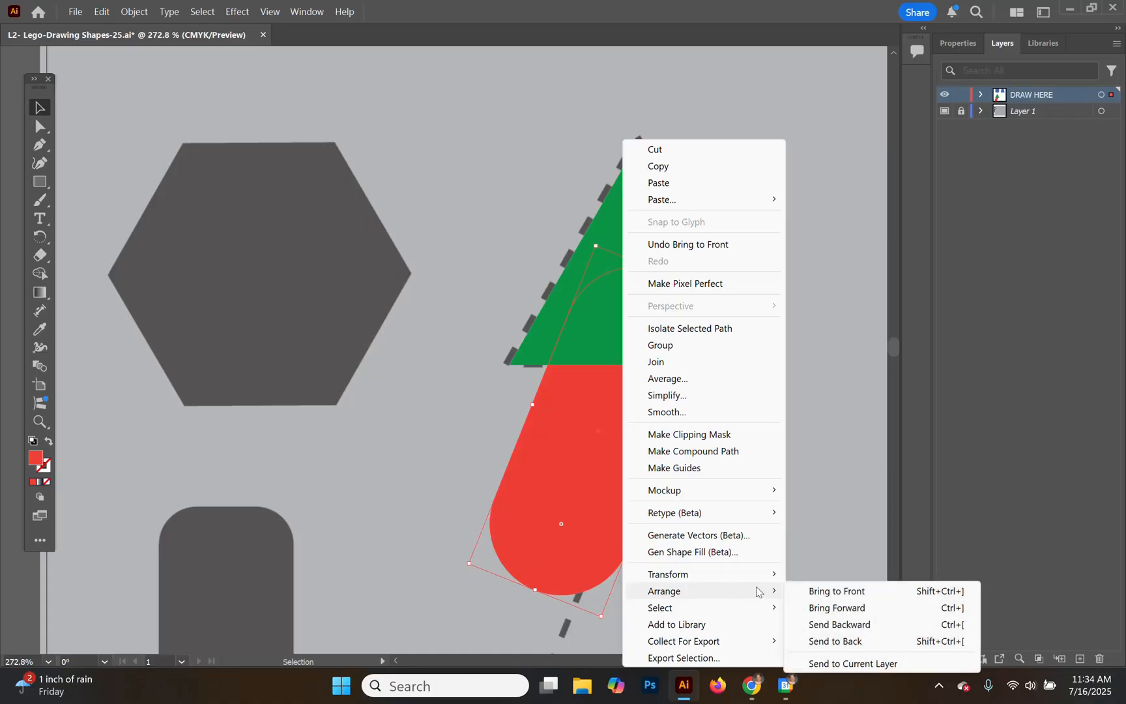
{"action": "left_click", "coordinate": [826, 591]}
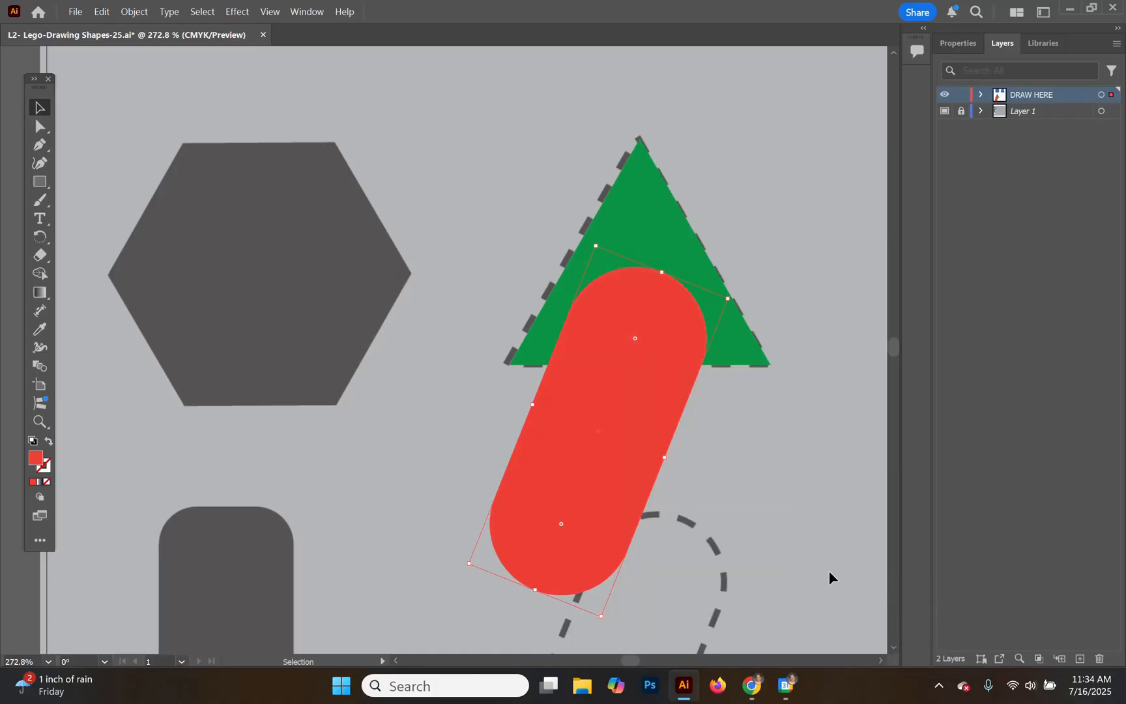
{"action": "right_click", "coordinate": [593, 382]}
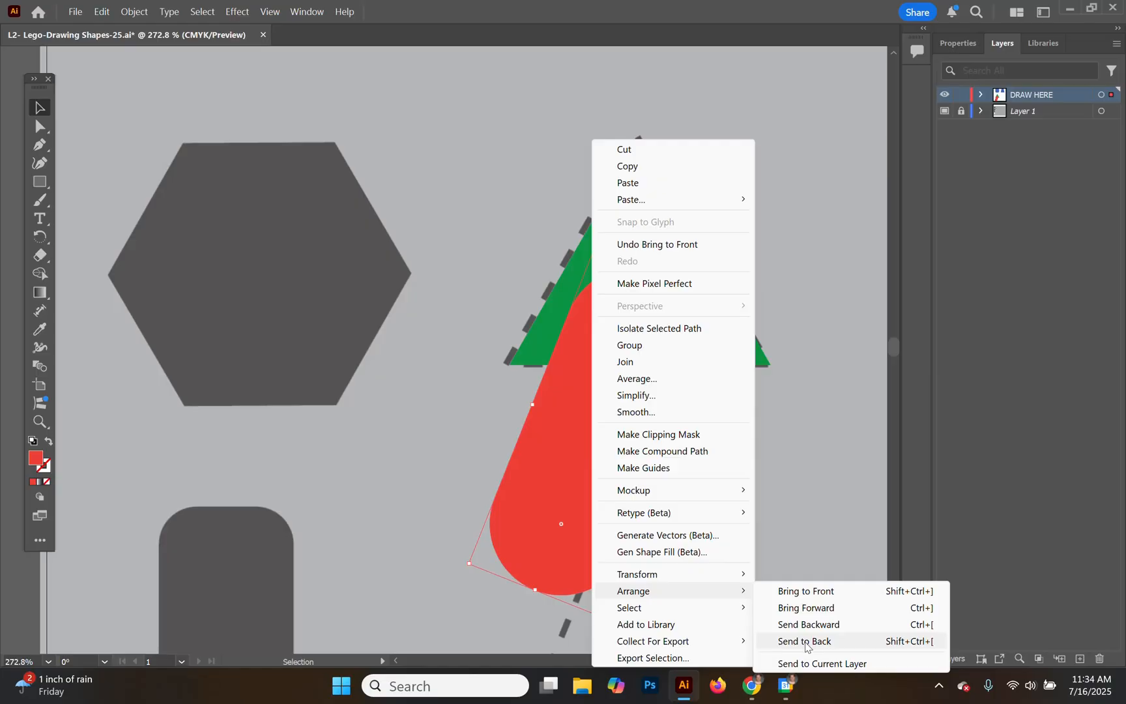
{"action": "left_click", "coordinate": [806, 644]}
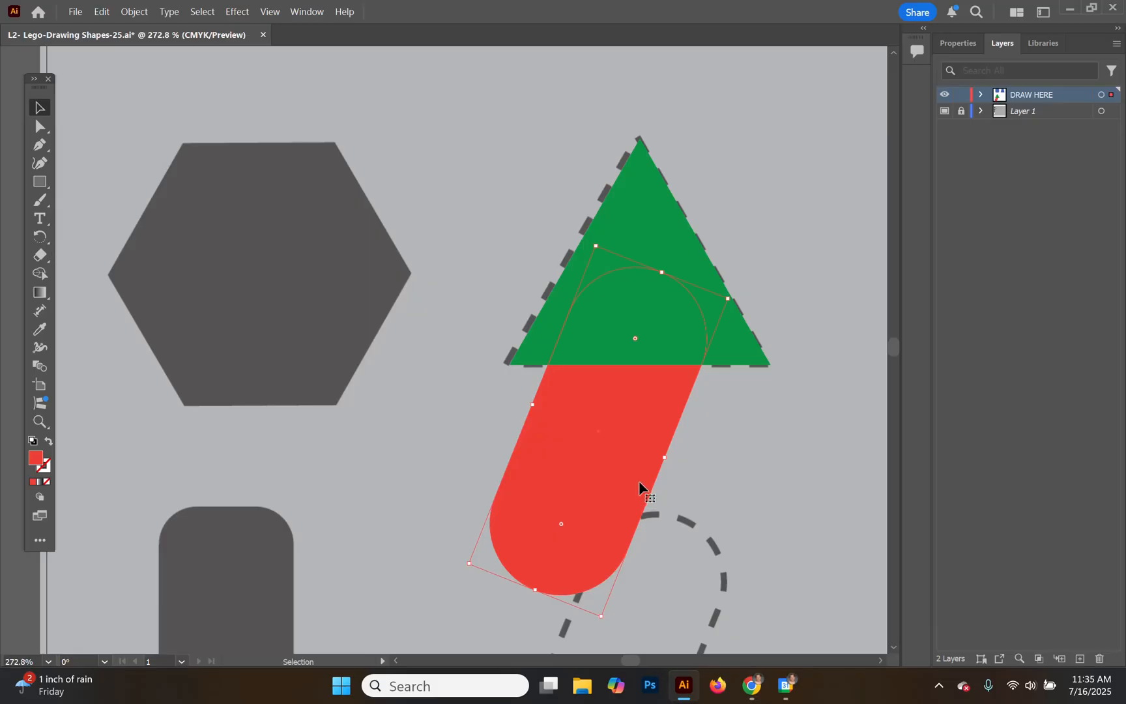
- Move the red capsule back onto the slanted dashed capsule guide and deselect it
{"action": "left_click_drag", "start_coordinate": [603, 469], "coordinate": [619, 698]}
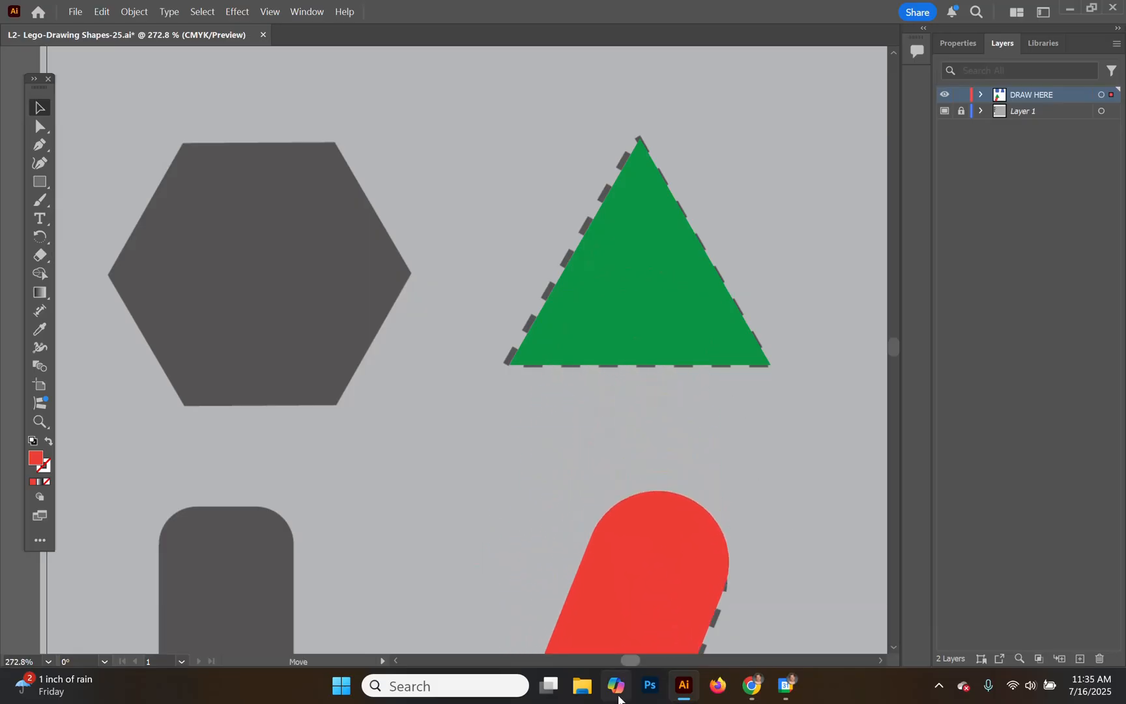
{"action": "scroll", "coordinate": [778, 474], "scroll_direction": "down", "scroll_amount": 4}
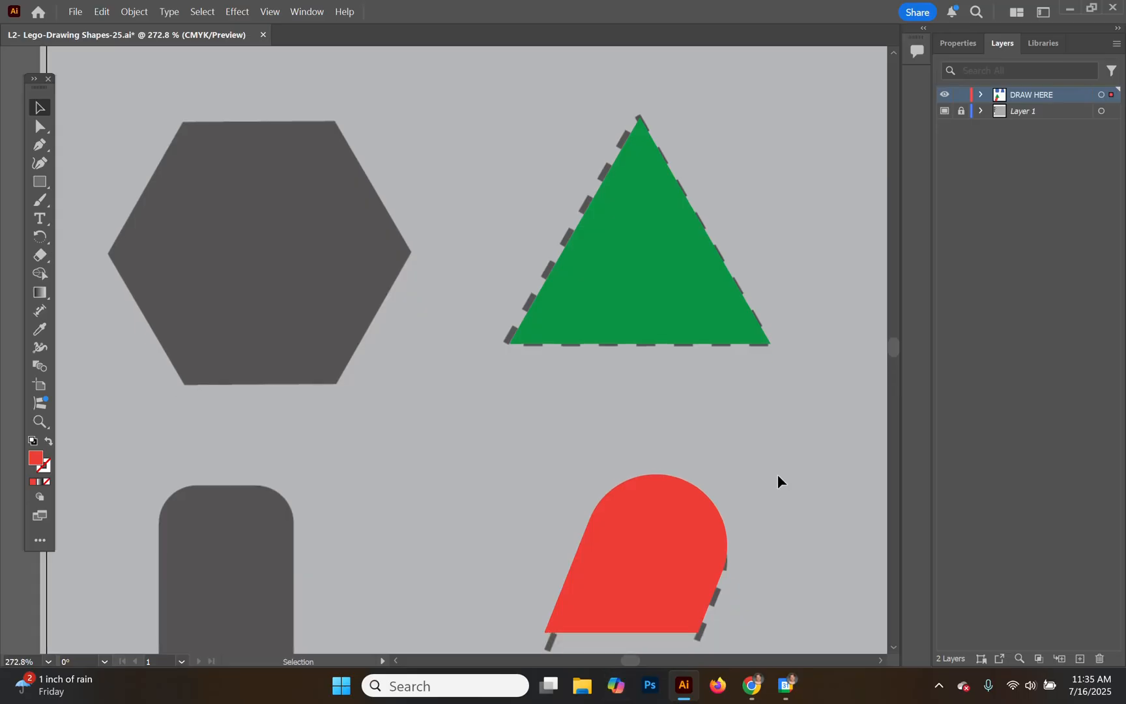
{"action": "left_click_drag", "start_coordinate": [636, 314], "coordinate": [647, 556]}
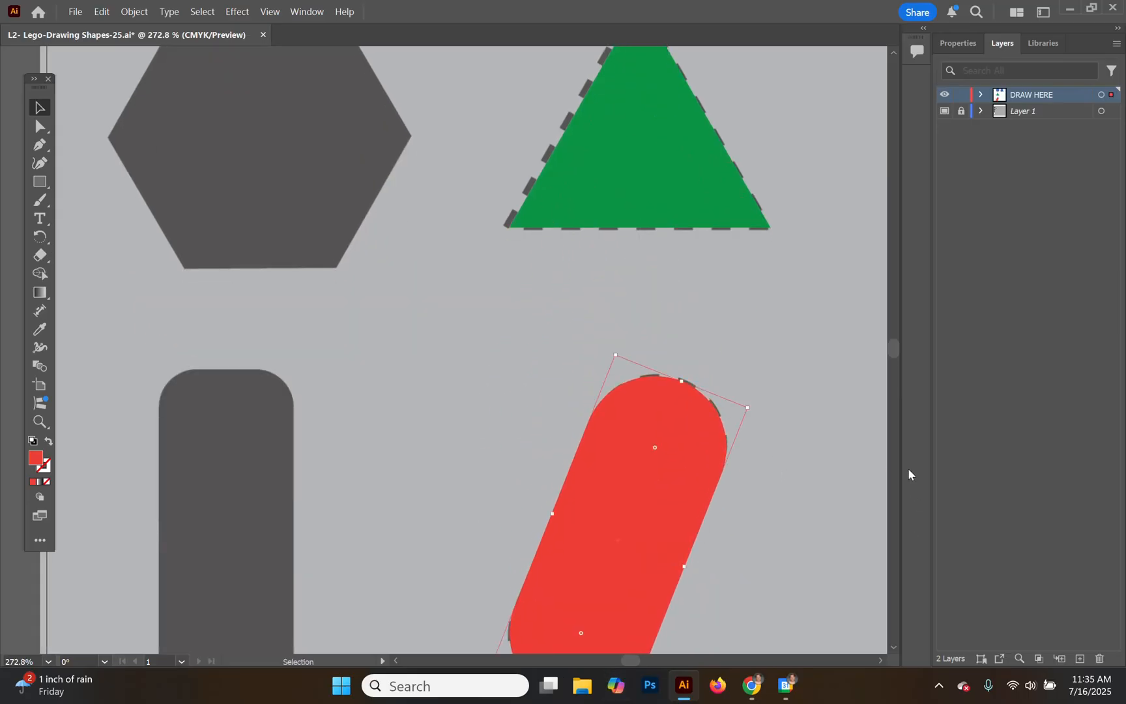
{"action": "left_click", "coordinate": [860, 387]}
{"action": "scroll", "coordinate": [860, 387], "scroll_direction": "down", "scroll_amount": 5}
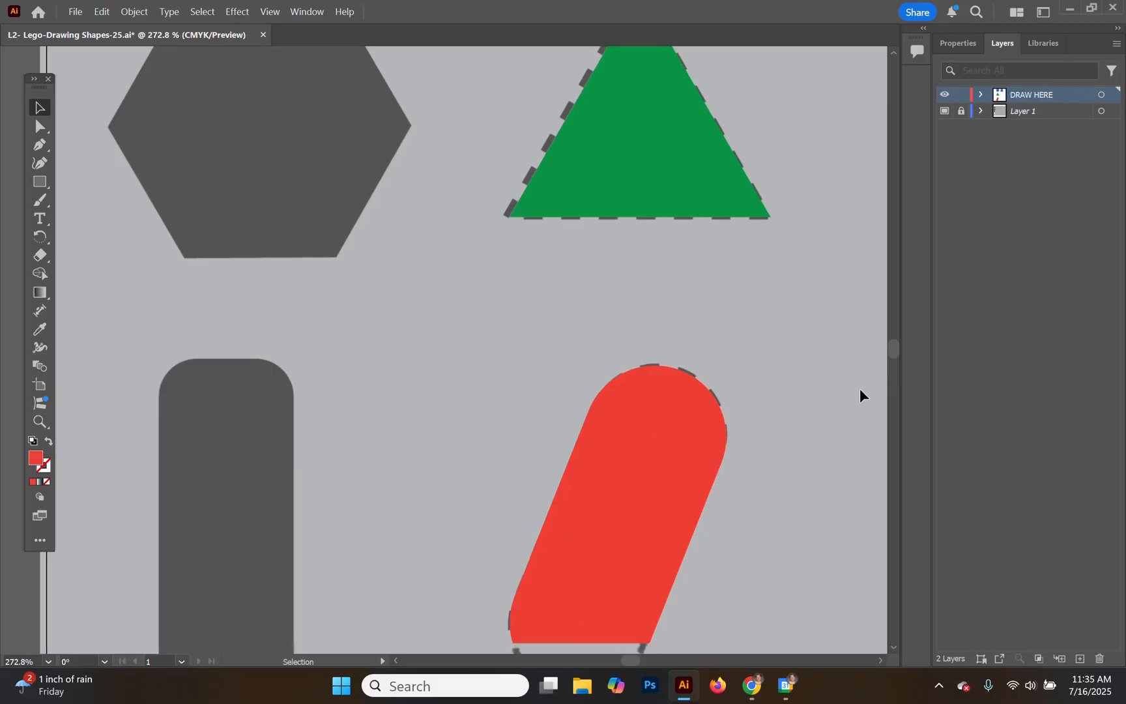
{"action": "scroll", "coordinate": [856, 400], "scroll_direction": "down", "scroll_amount": 1}
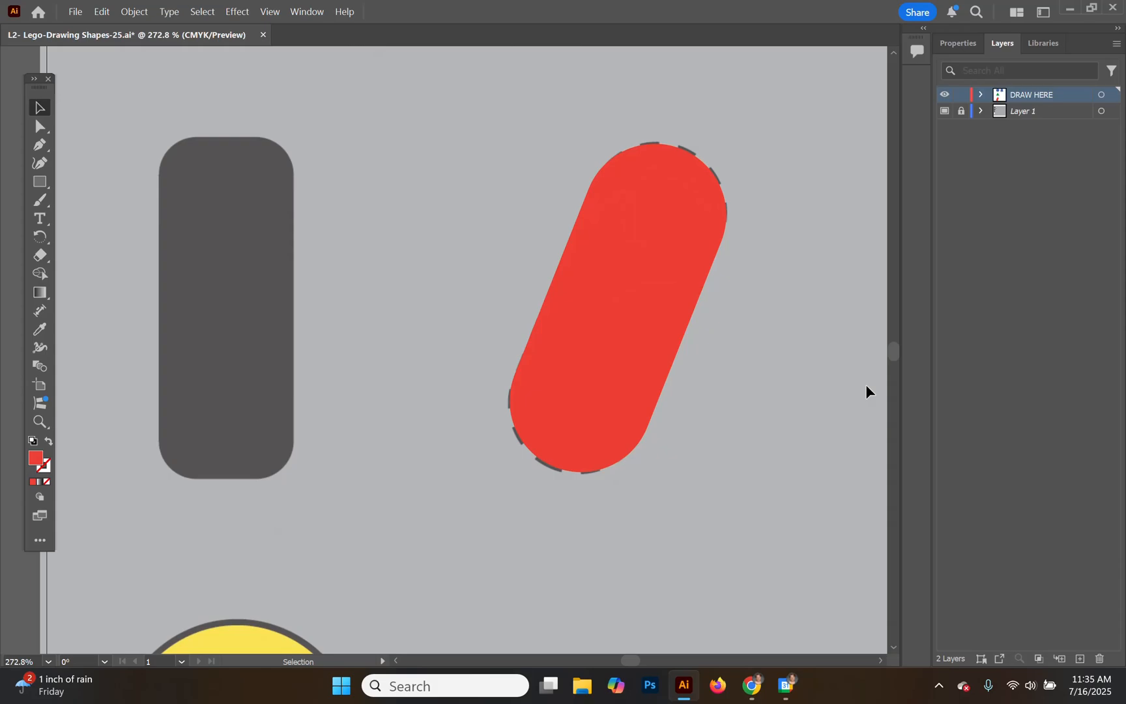
{"action": "left_click", "coordinate": [938, 686]}
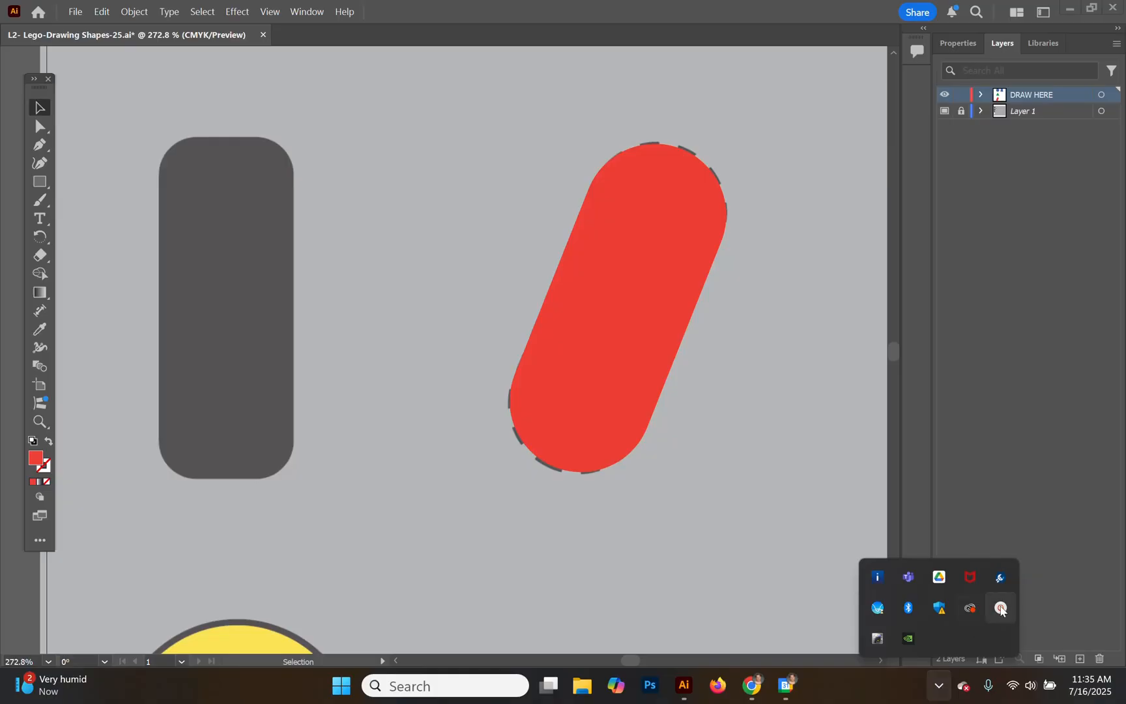